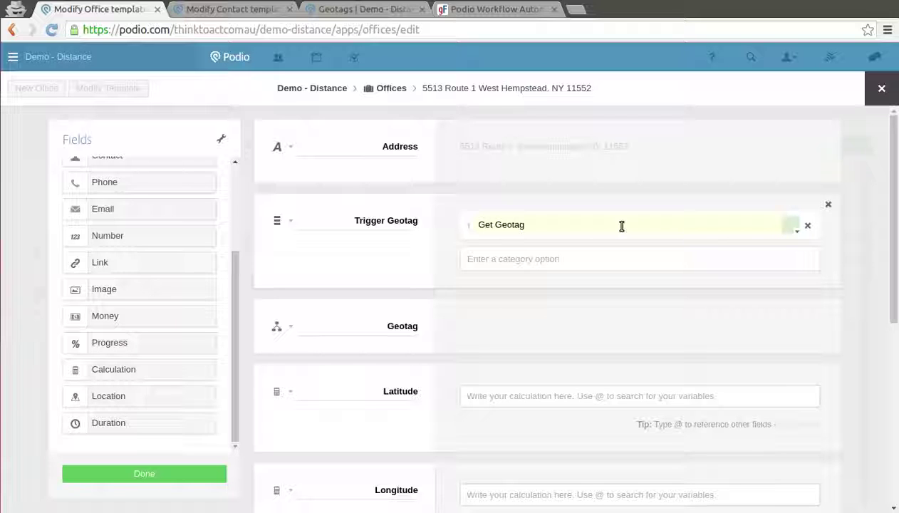
- Leave the template editor, open the existing office item in the Offices app and reopen its template for modification
left_click(880, 89)
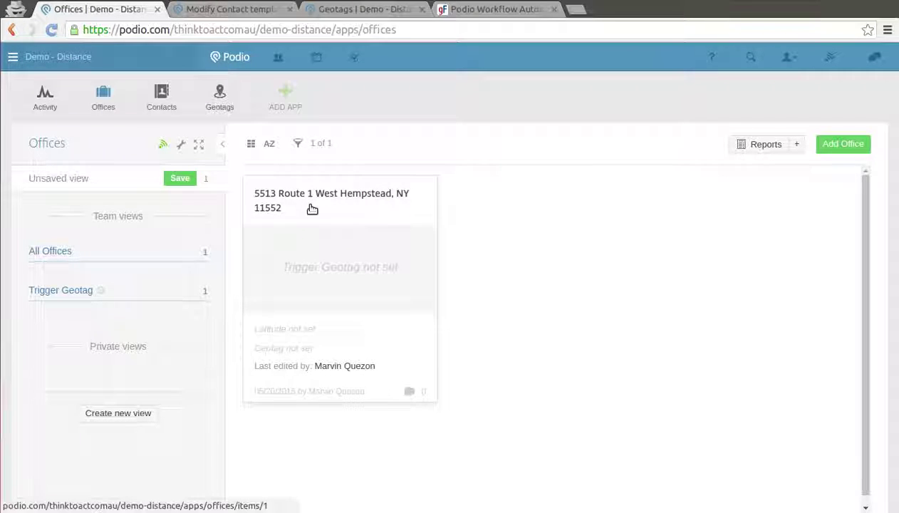
left_click(357, 232)
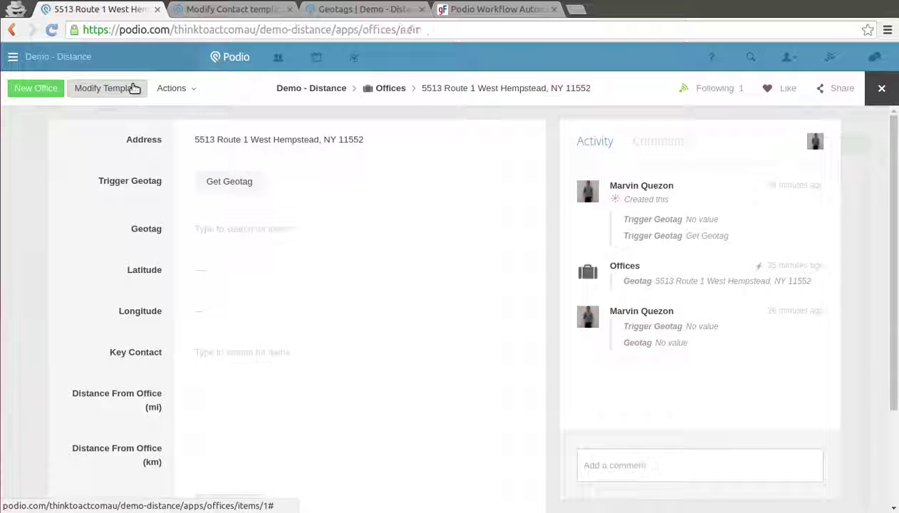
left_click(133, 88)
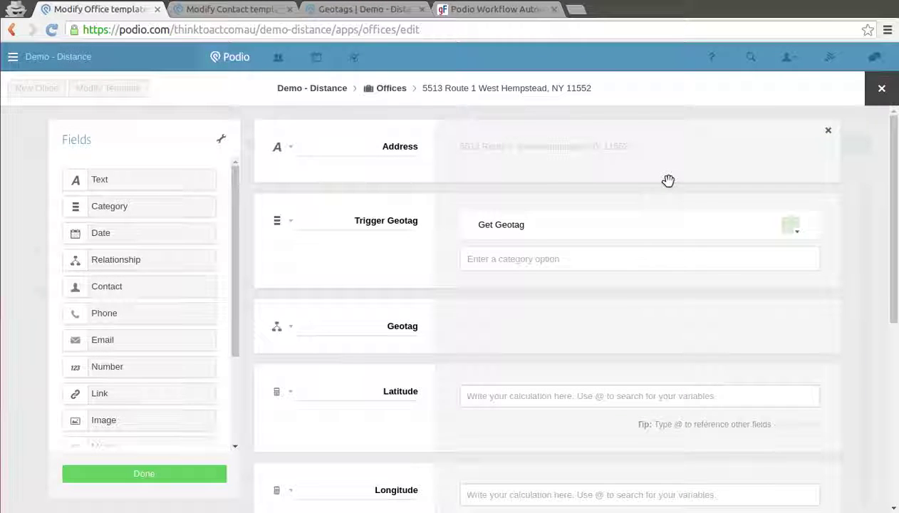
- Check the field options of the Address text field and the Trigger Geotag category field in the Offices template
double_click(363, 146)
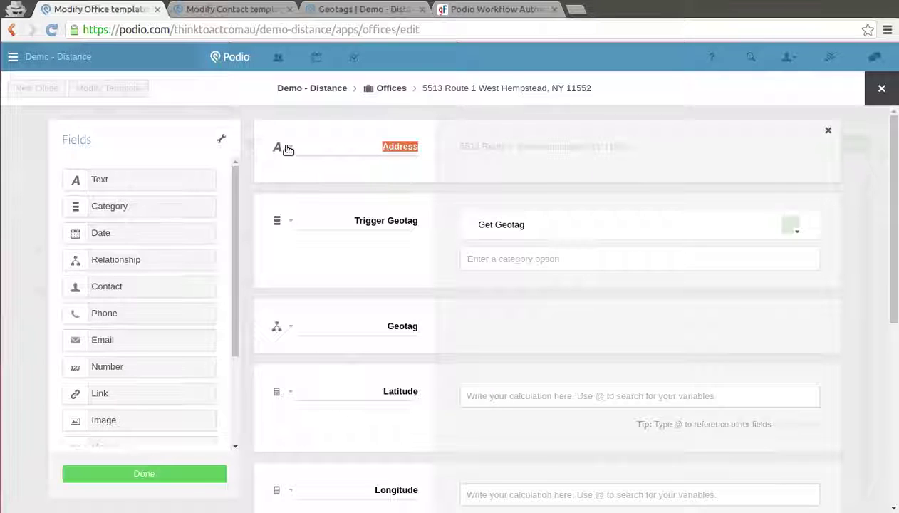
left_click(286, 148)
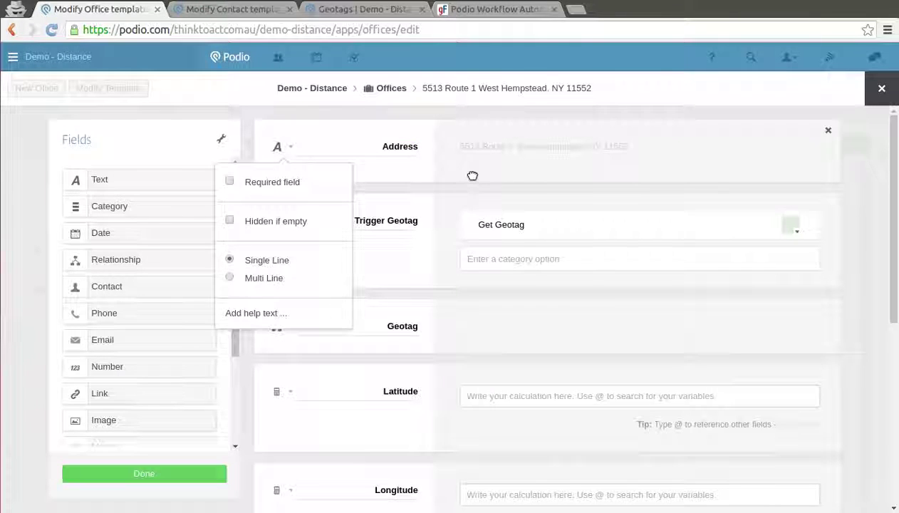
left_click(472, 175)
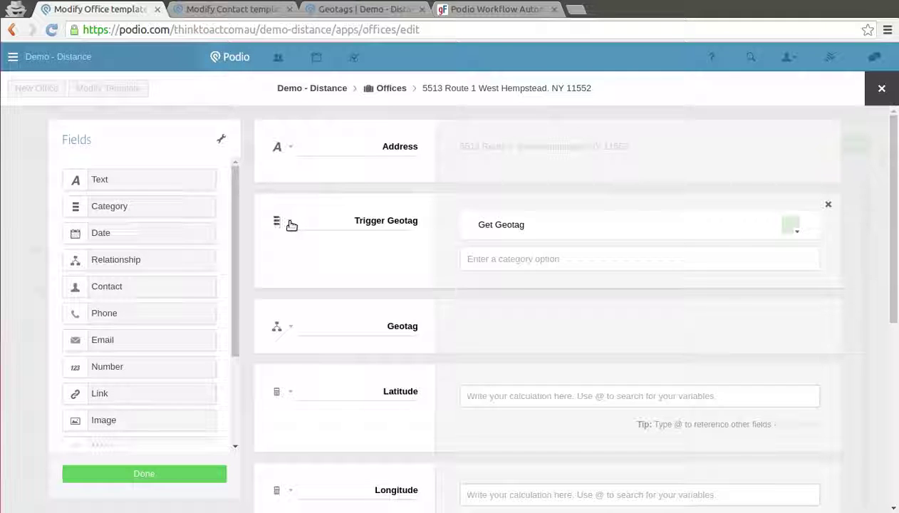
left_click(279, 222)
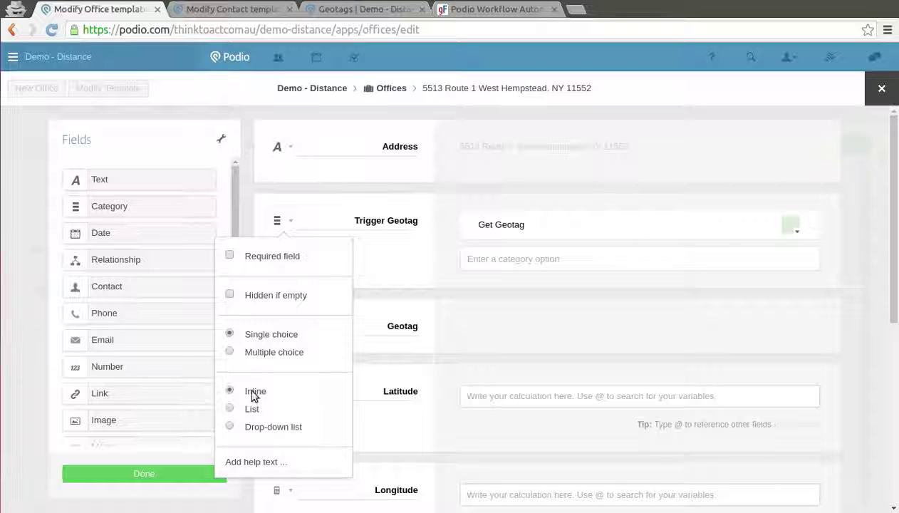
left_click(563, 224)
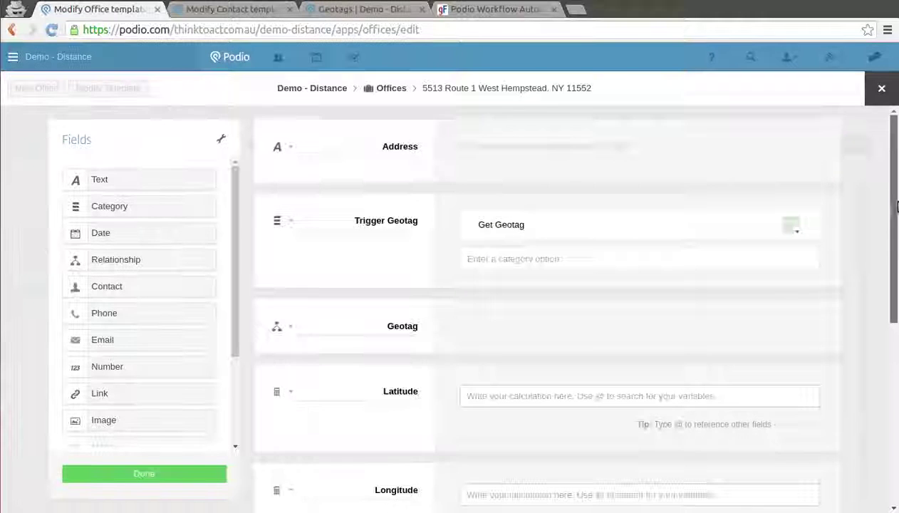
- Check which app the Geotag relationship field references, leaving its app selection as it is
left_click_drag(897, 213, 896, 244)
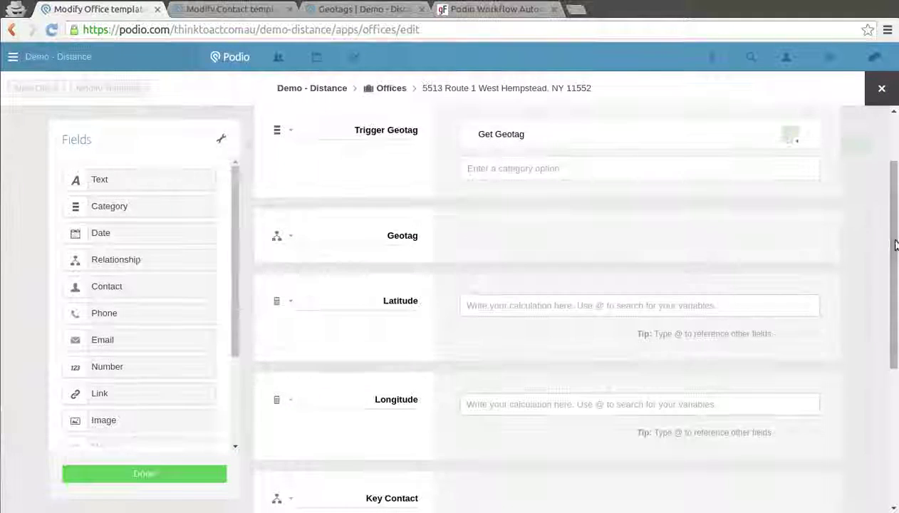
left_click(292, 235)
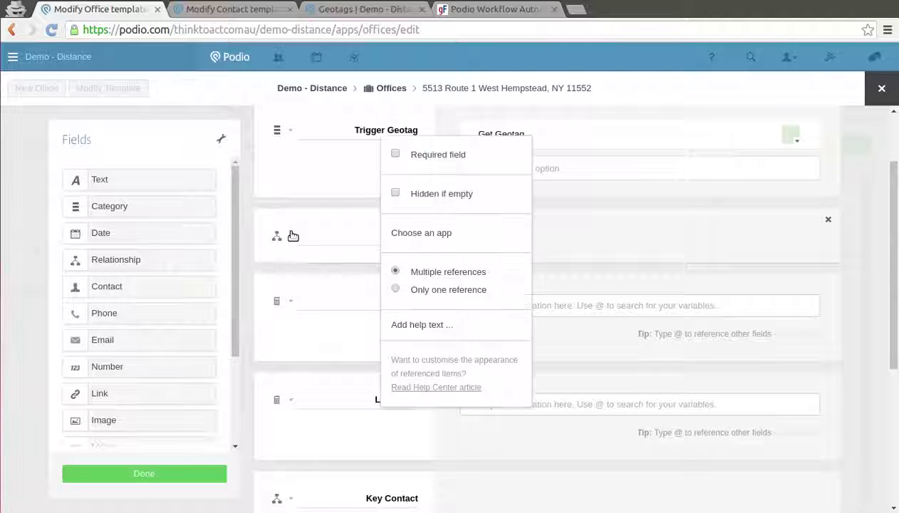
left_click(431, 235)
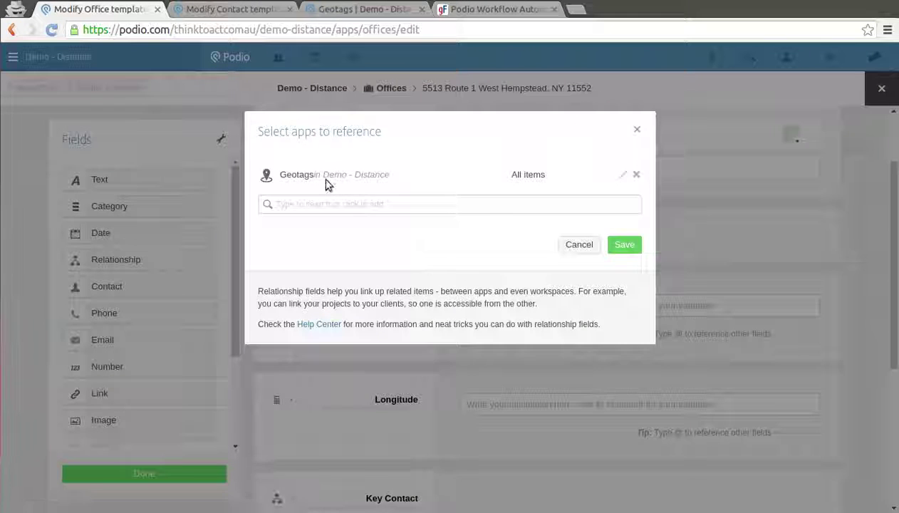
left_click(636, 130)
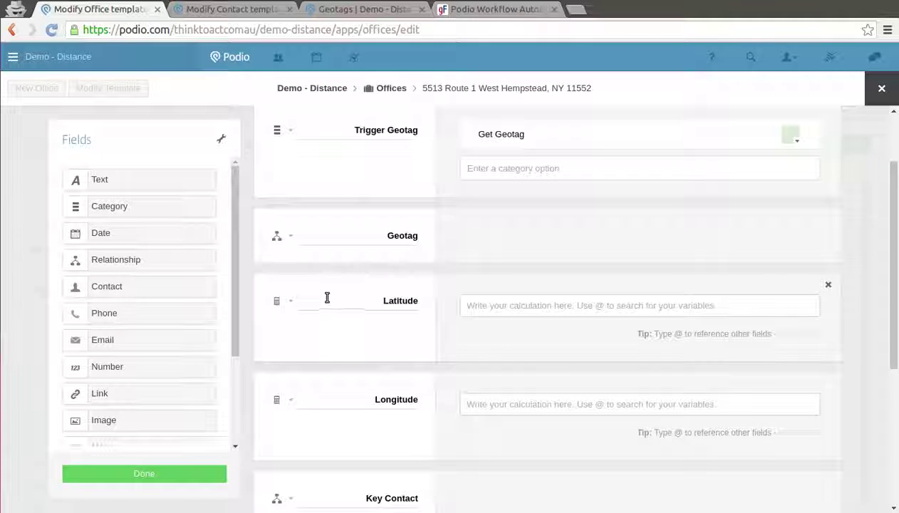
- Examine the Latitude and Longitude calculation fields in the Offices template
left_click_drag(371, 301, 417, 300)
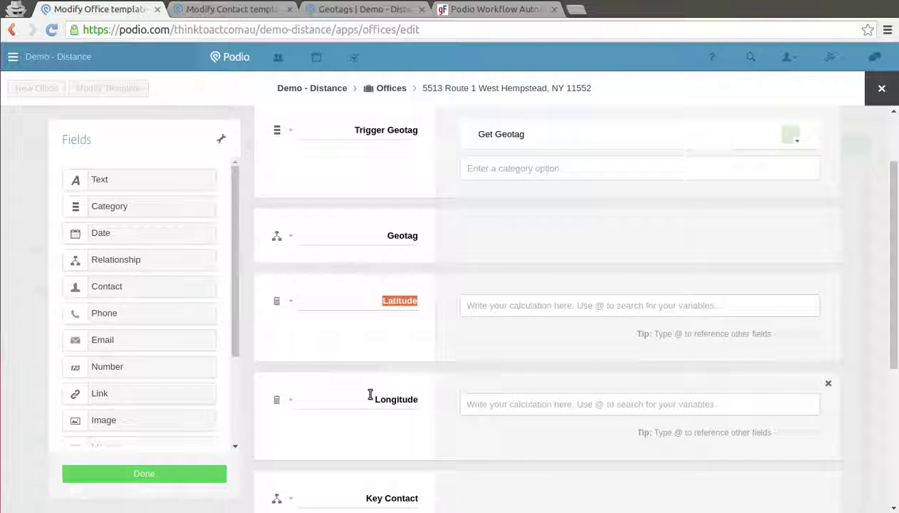
left_click_drag(371, 399, 431, 398)
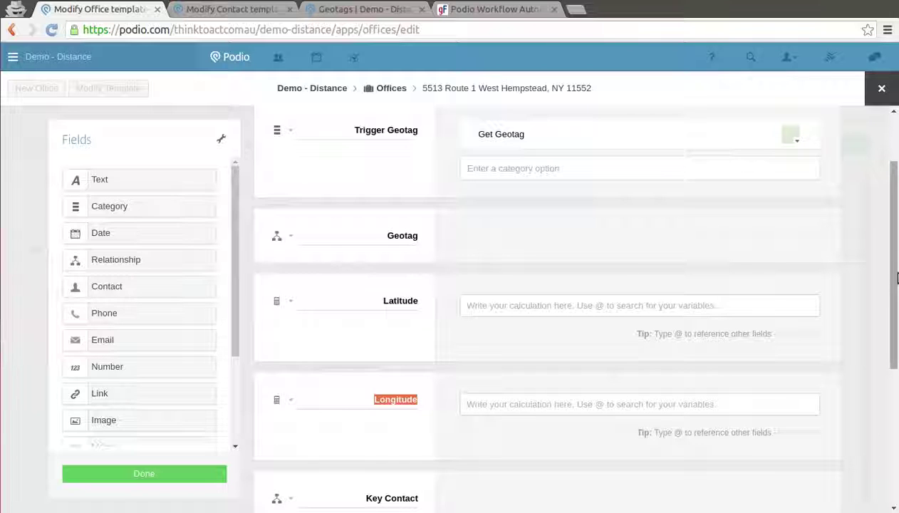
scroll(691, 240, "down", 3)
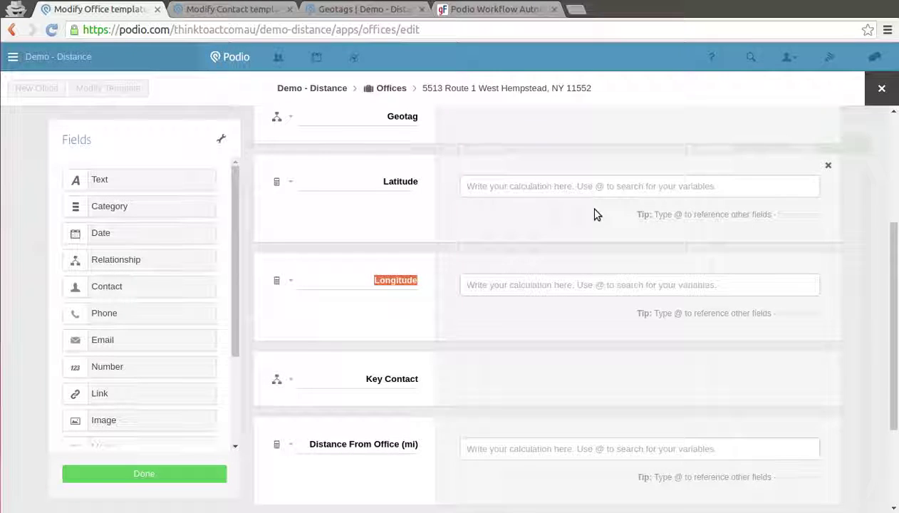
left_click(566, 187)
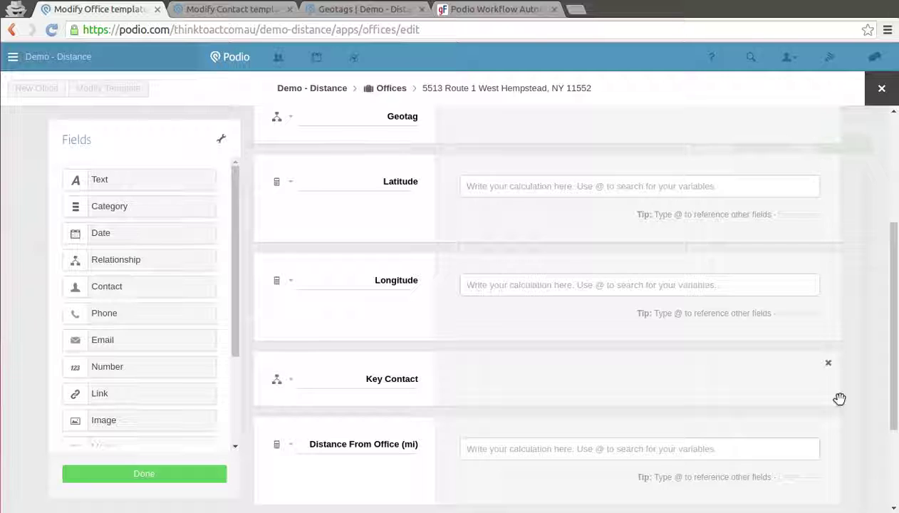
- Check which app the Key Contact relationship field references, closing the app selection without changes
scroll(896, 398, "down", 1)
scroll(896, 399, "down", 2)
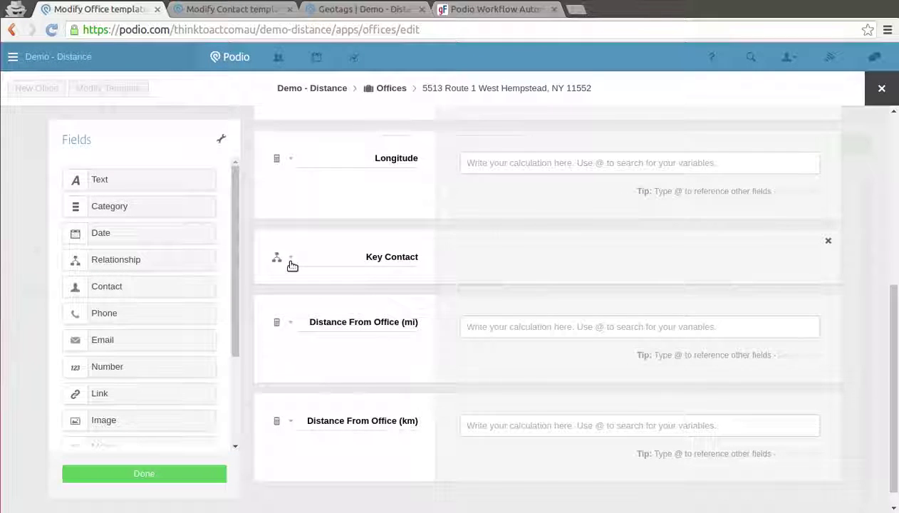
left_click(291, 261)
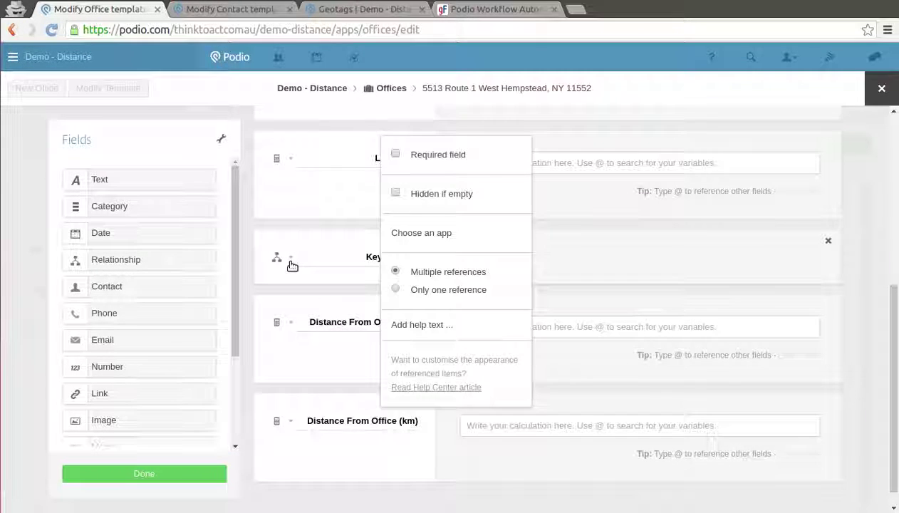
left_click(440, 232)
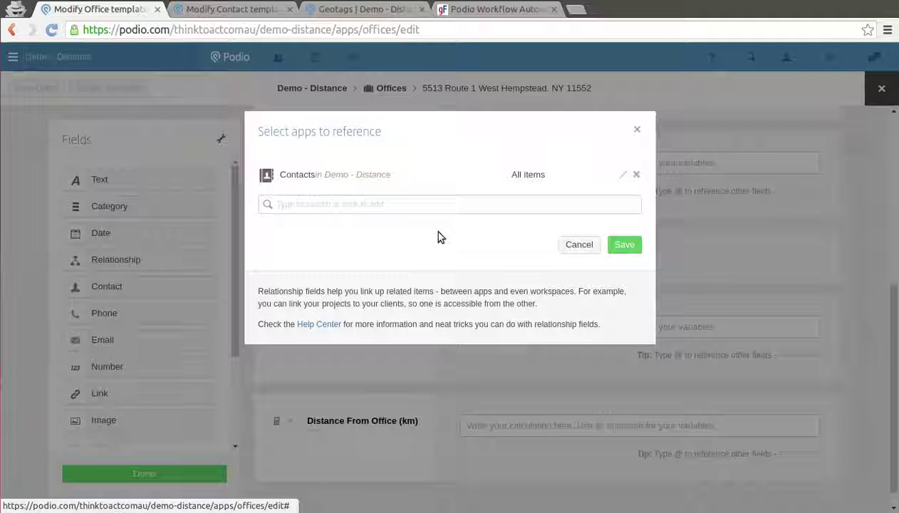
left_click(639, 132)
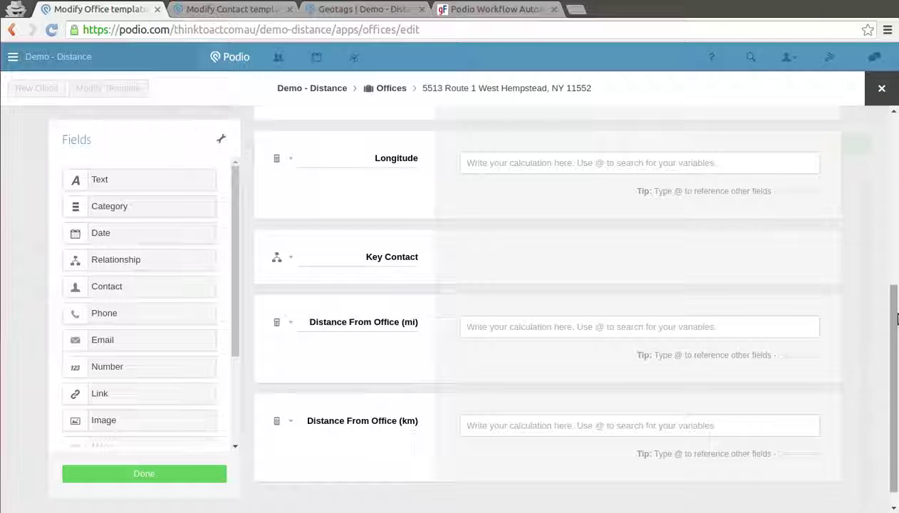
- Examine the Distance From Office (mi) and Distance From Office (km) calculation fields, and close the Offices template
scroll(896, 328, "down", 1)
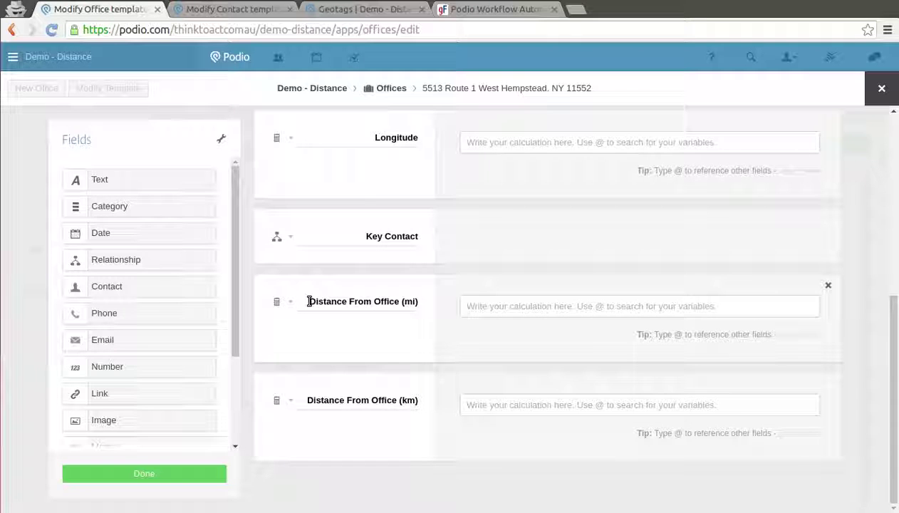
left_click_drag(309, 301, 399, 307)
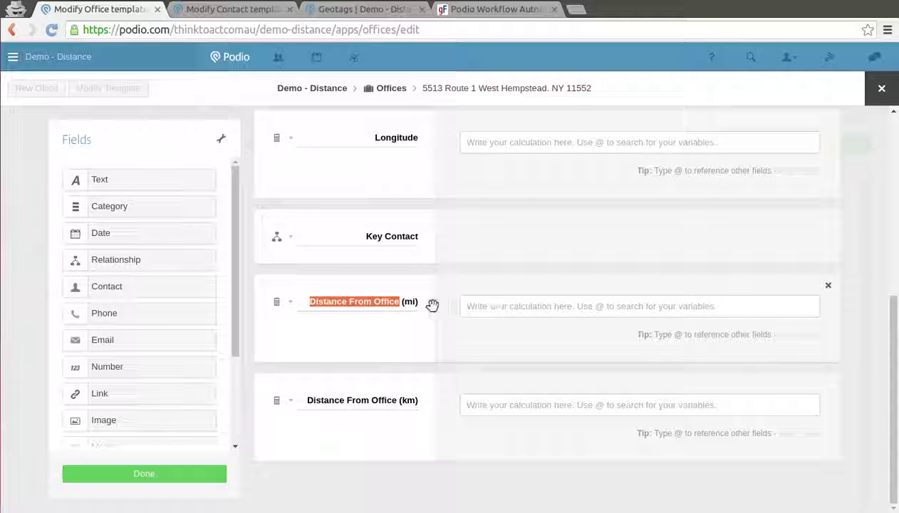
left_click(414, 301)
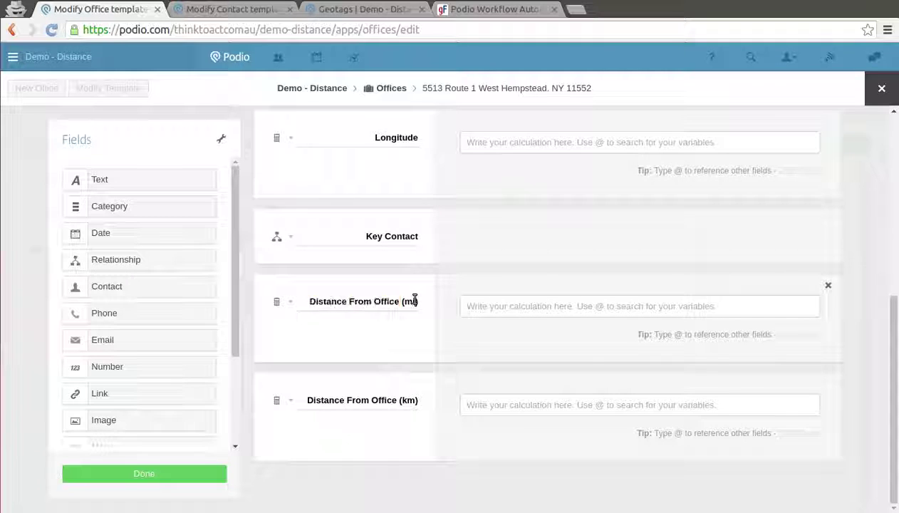
left_click(362, 400)
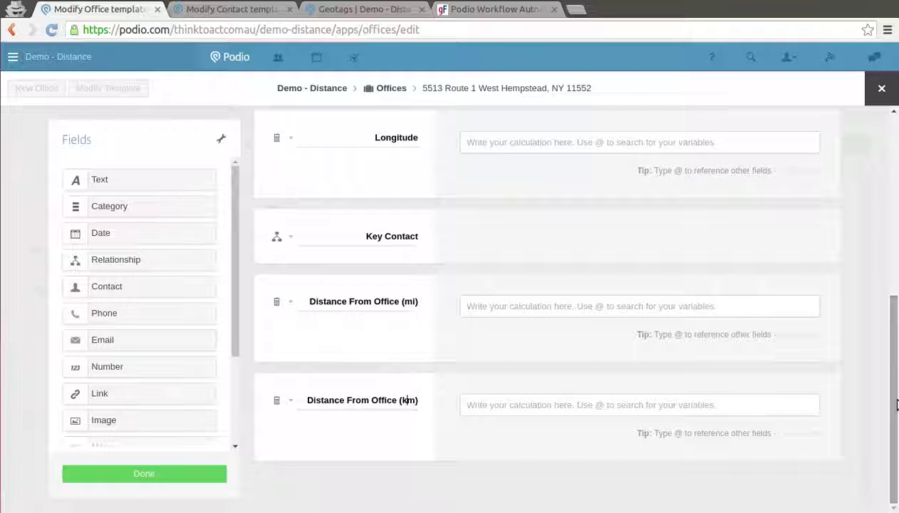
left_click(881, 89)
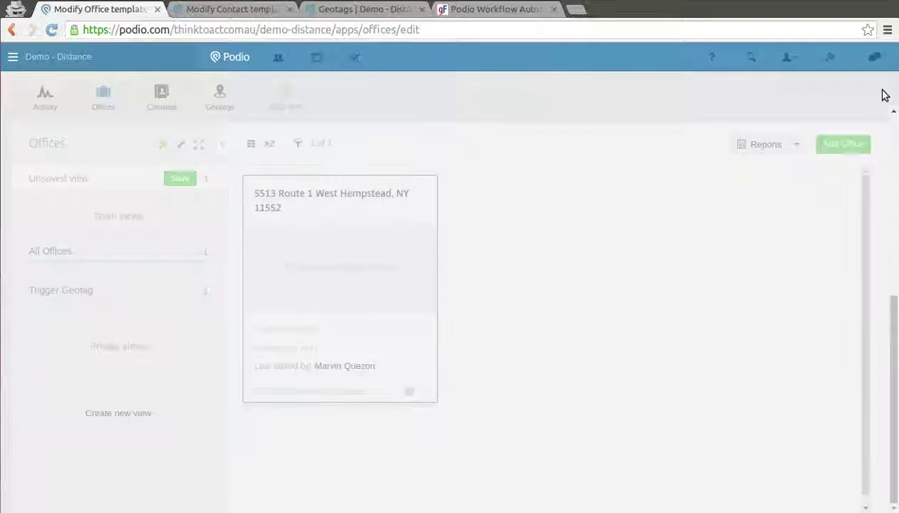
- Switch to the Contacts app template and check the field options of the First Name text field
left_click(251, 7)
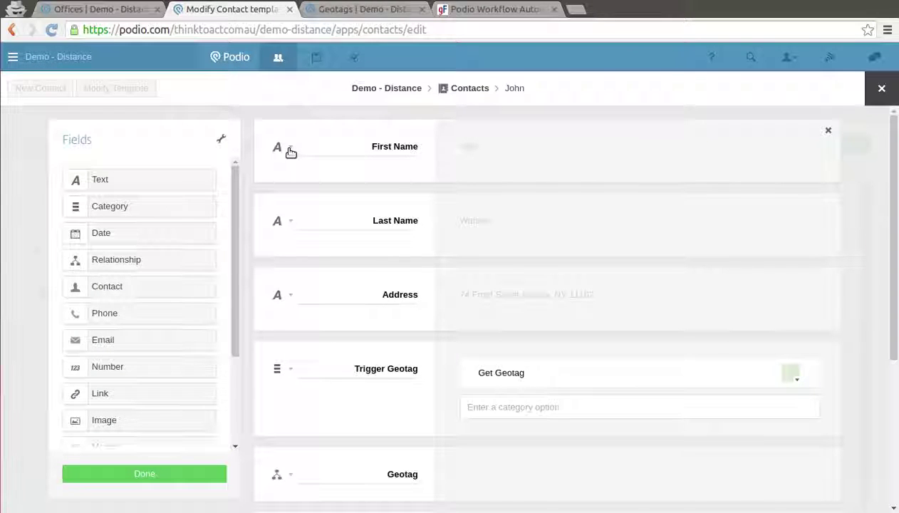
left_click(290, 149)
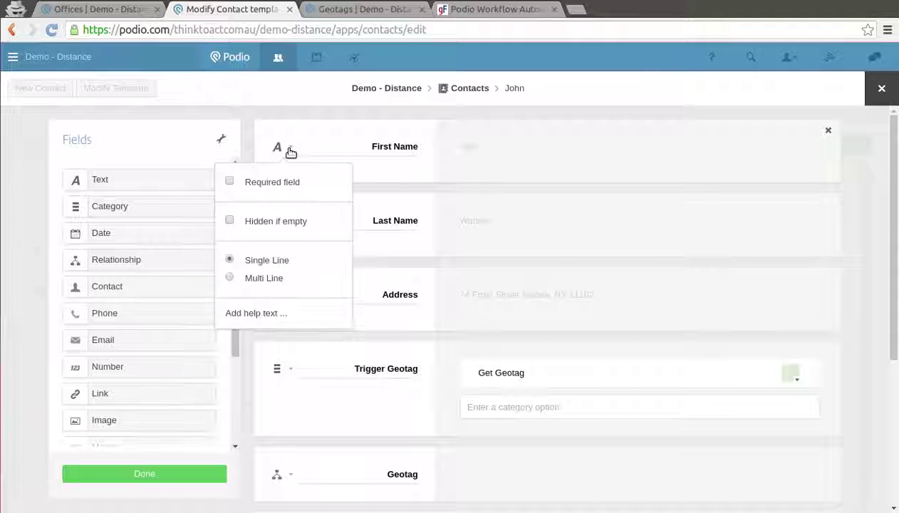
left_click(582, 136)
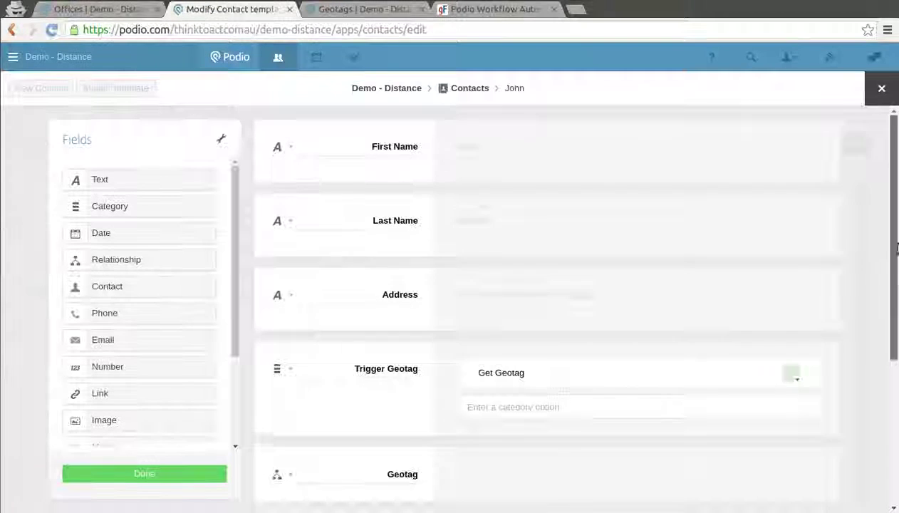
- Check the field options of the Address text field and the Trigger Geotag category field in the Contacts template
scroll(896, 248, "down", 2)
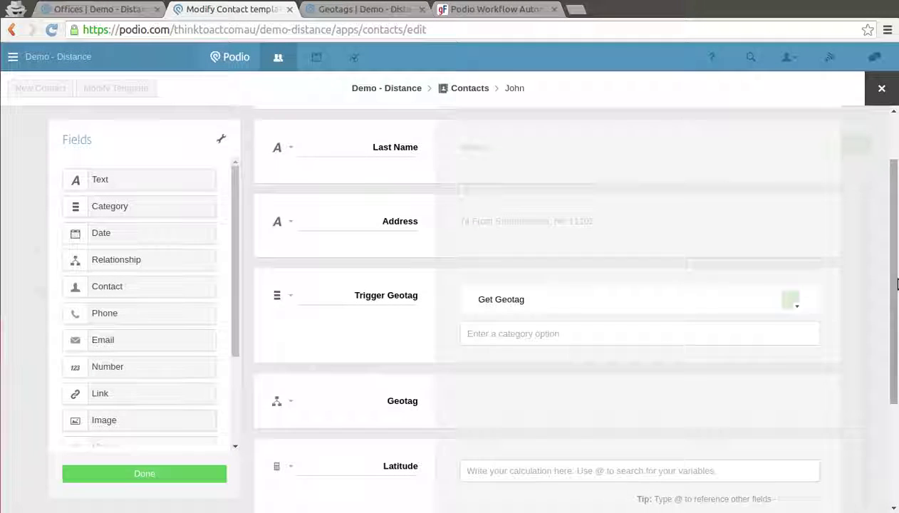
left_click(285, 223)
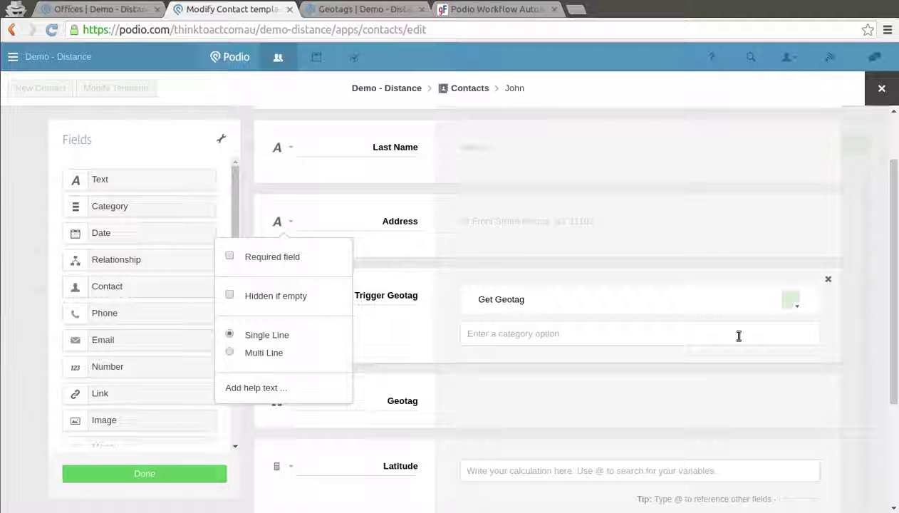
scroll(557, 256, "down", 1)
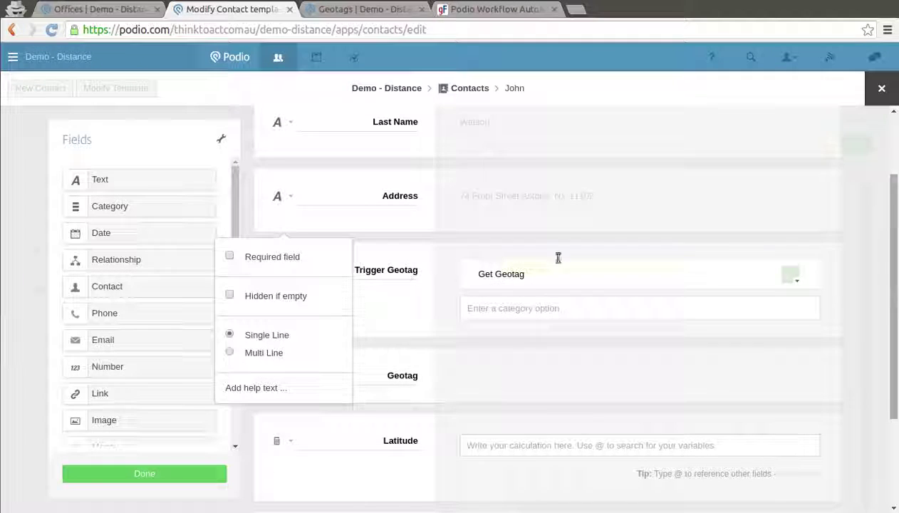
left_click(420, 318)
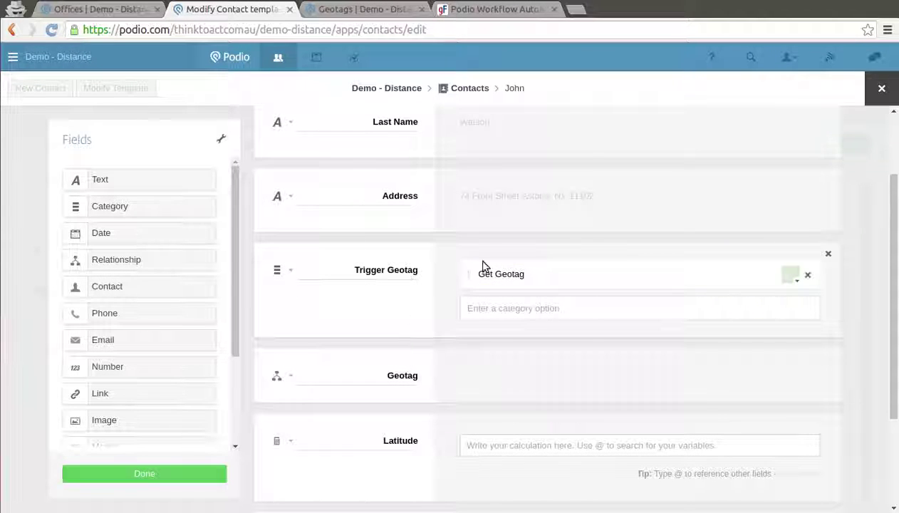
left_click(283, 273)
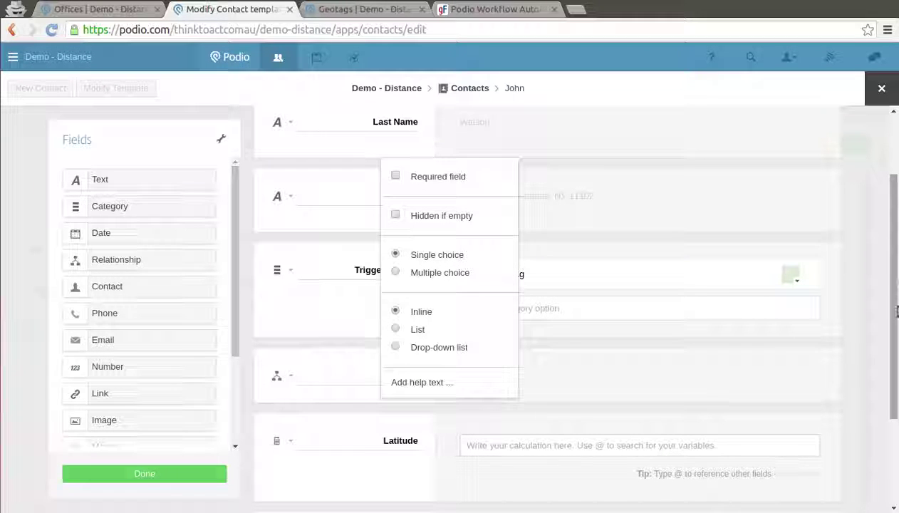
left_click(455, 325)
- Check which app the Geotag relationship field in the Contacts template references, closing the app selection without changes
scroll(422, 341, "down", 2)
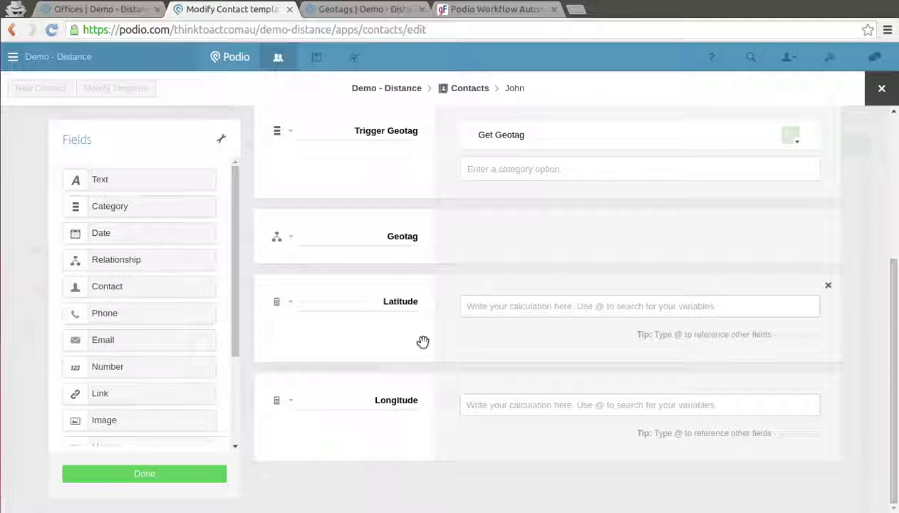
left_click(281, 238)
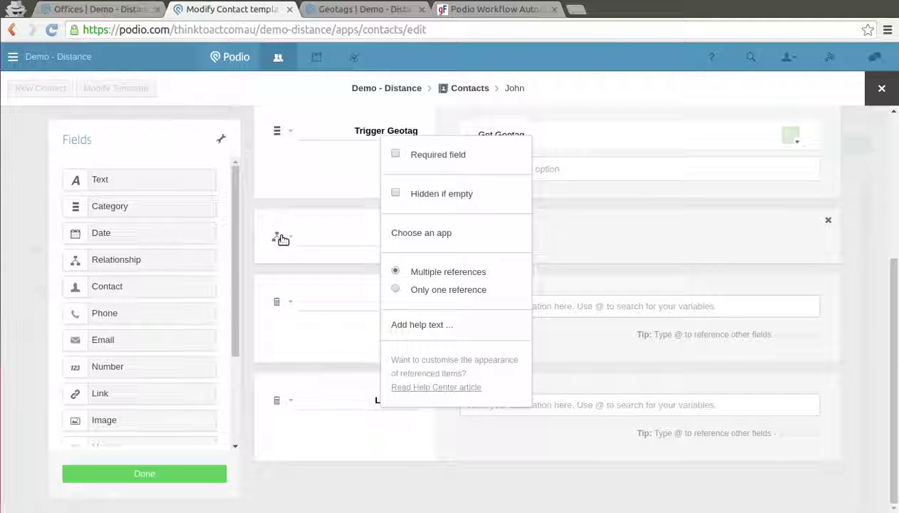
left_click(431, 233)
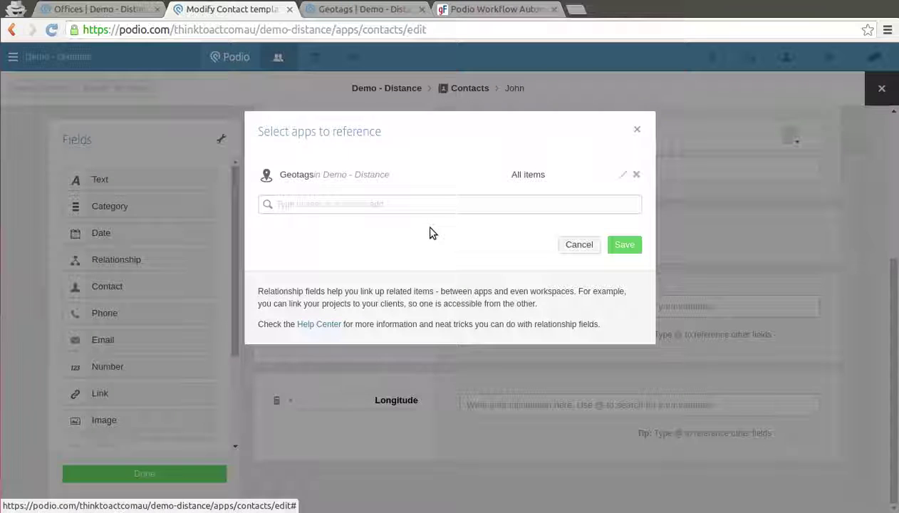
left_click(634, 132)
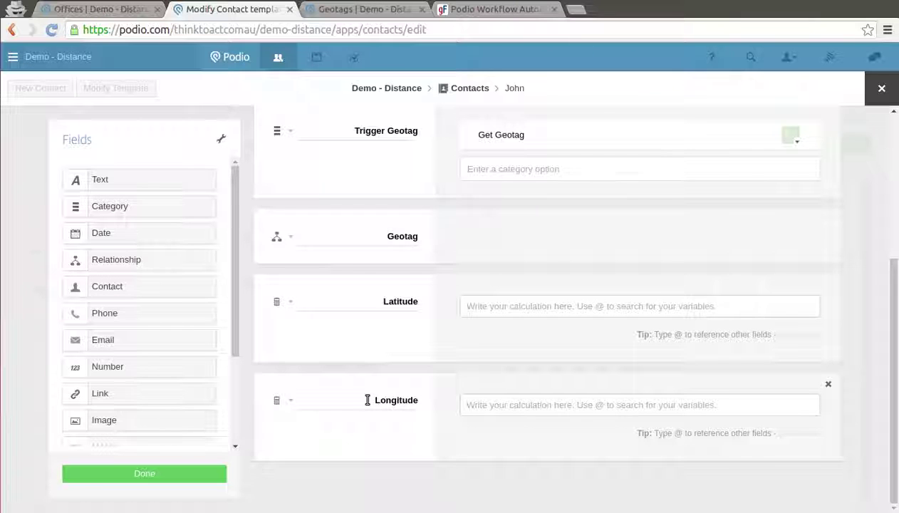
- Examine the Longitude and Latitude calculation fields, and close the Contacts template
left_click_drag(367, 399, 448, 408)
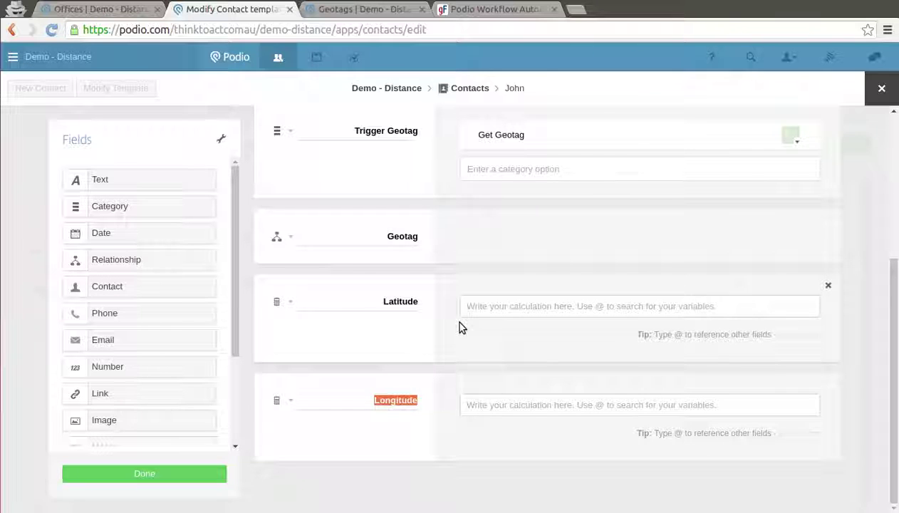
left_click(534, 317)
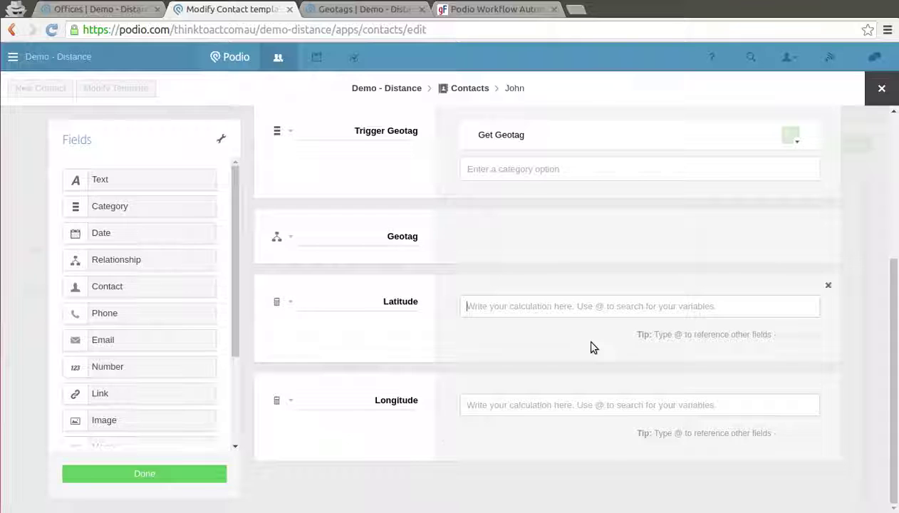
left_click(894, 93)
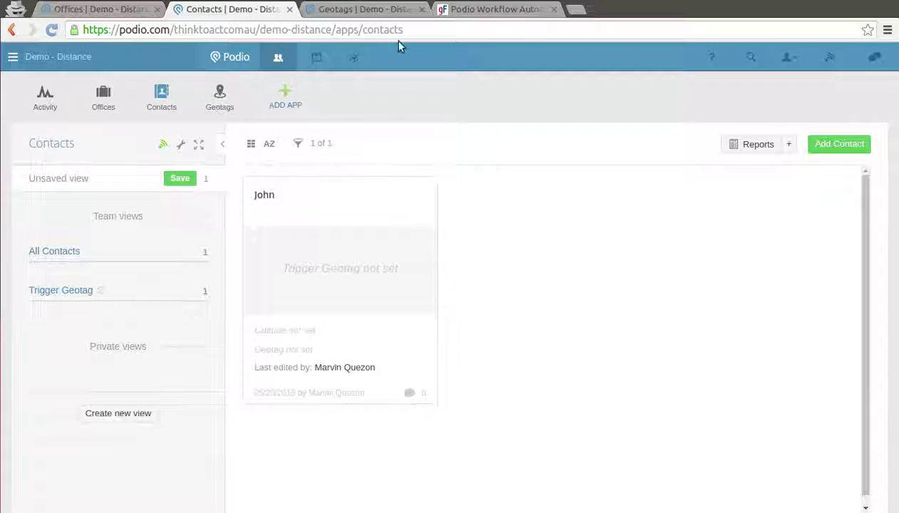
- Switch to the Geotags app and open its template for modification
left_click(352, 9)
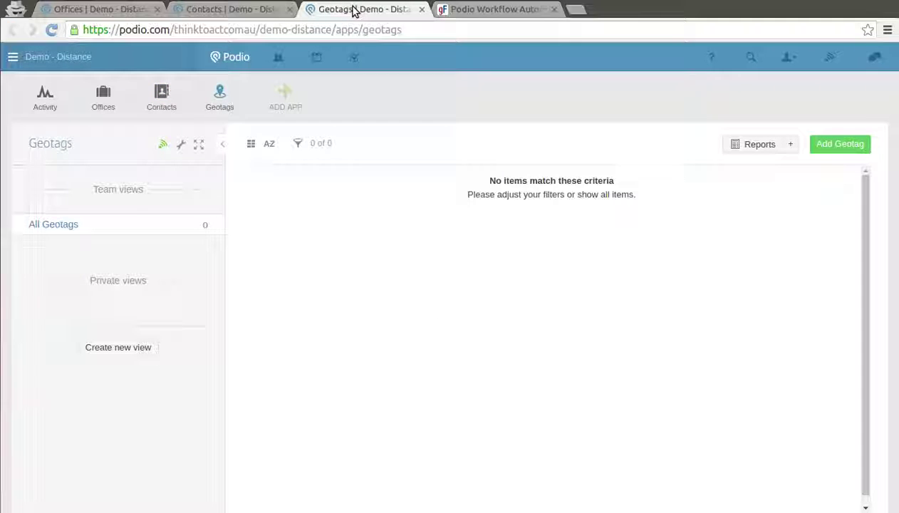
left_click(182, 145)
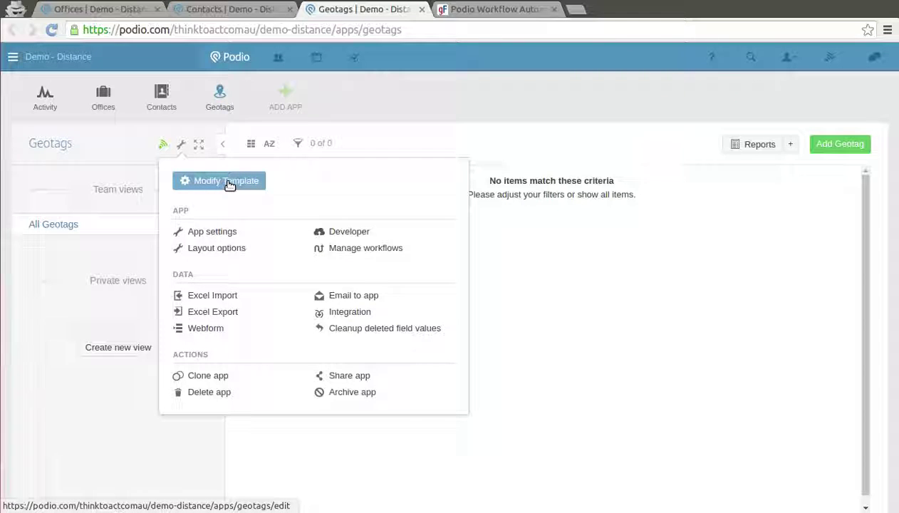
left_click(227, 182)
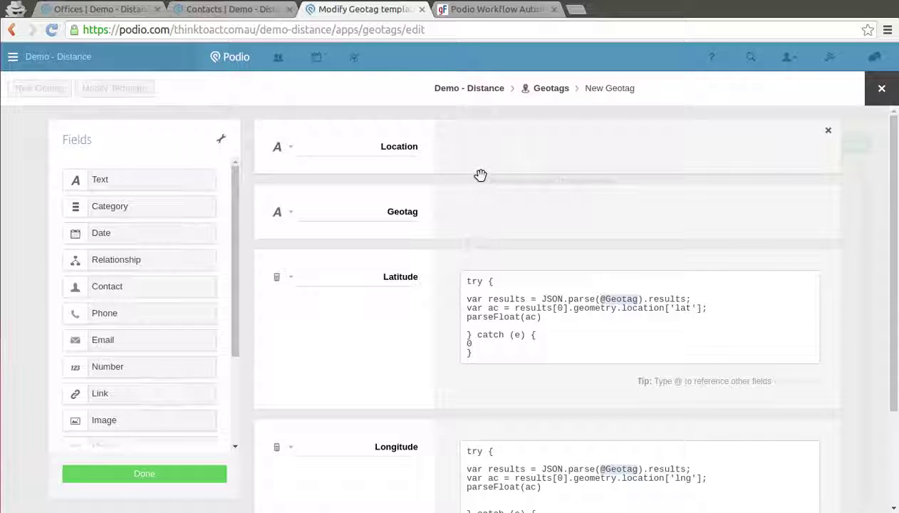
- Check the field options of the Location and Geotag text fields in the Geotags template
left_click(287, 150)
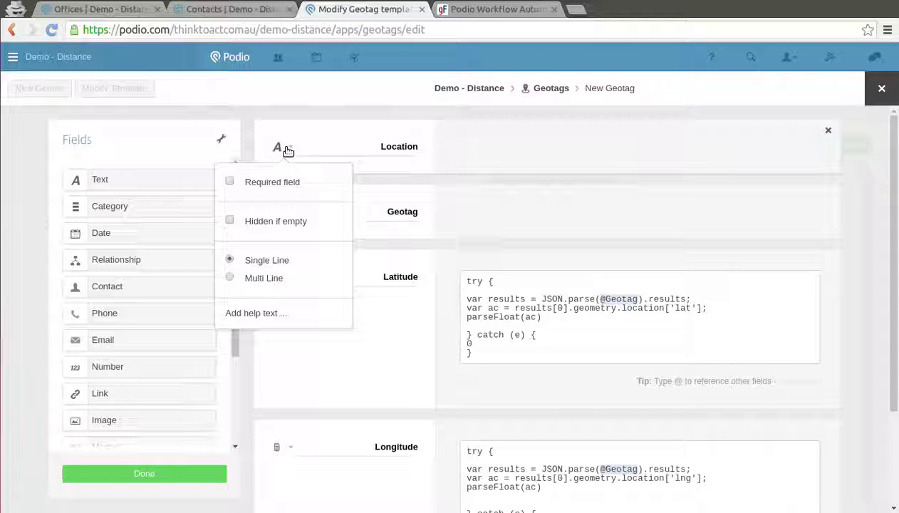
left_click(497, 153)
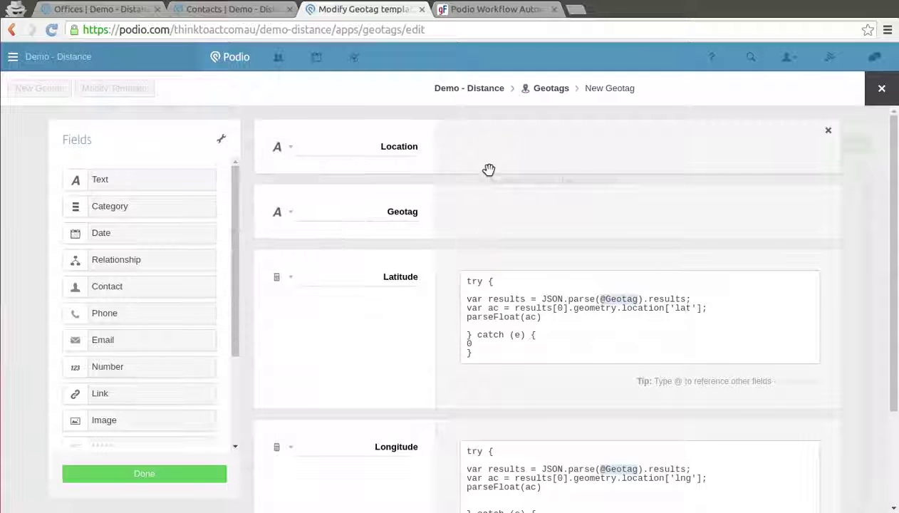
left_click(288, 213)
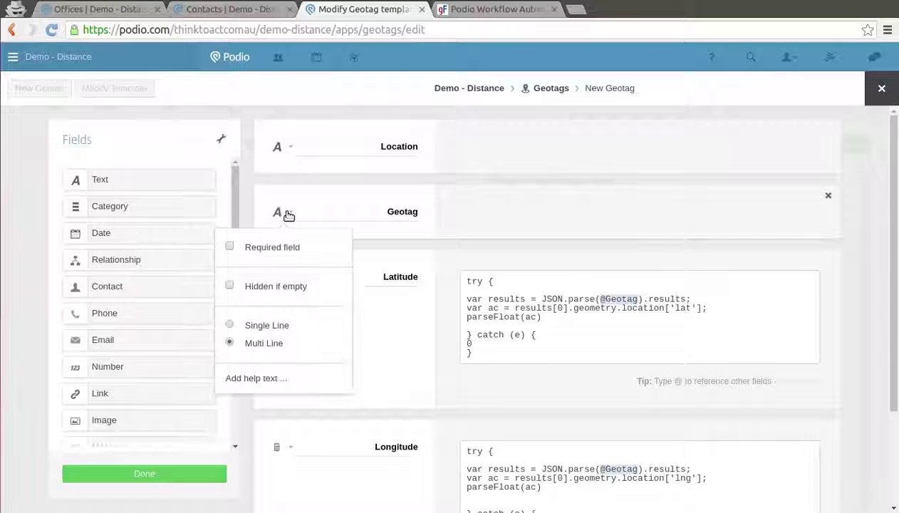
double_click(413, 214)
left_click(482, 214)
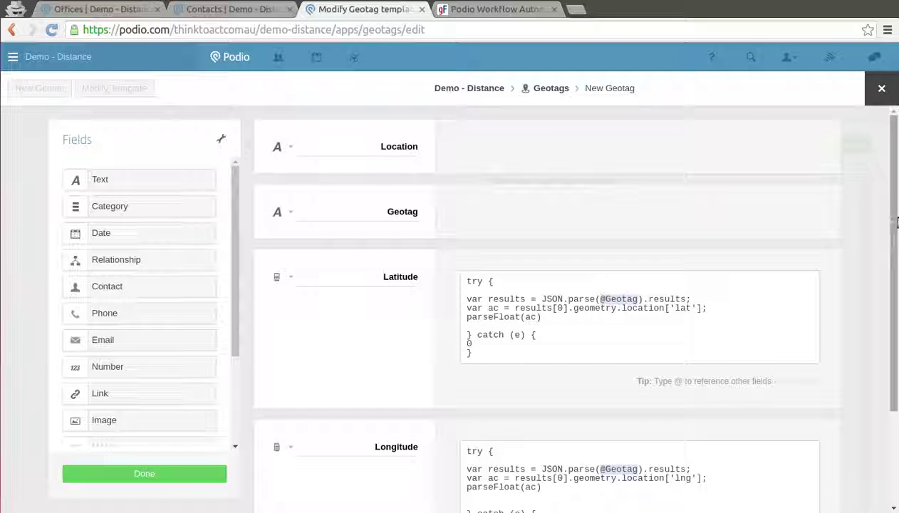
- Examine the calculation scripts of the Latitude and Longitude fields, and close the Geotags template without changes
scroll(896, 223, "down", 2)
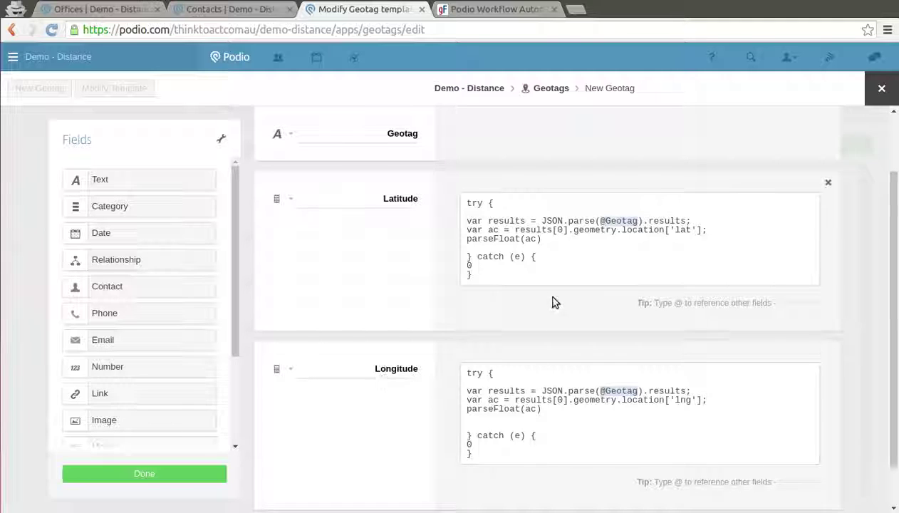
left_click_drag(521, 280, 458, 205)
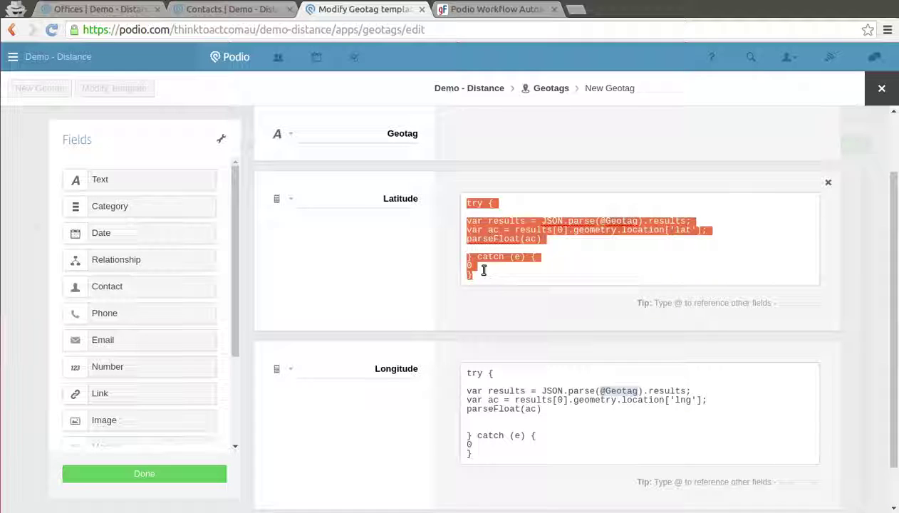
left_click(484, 270)
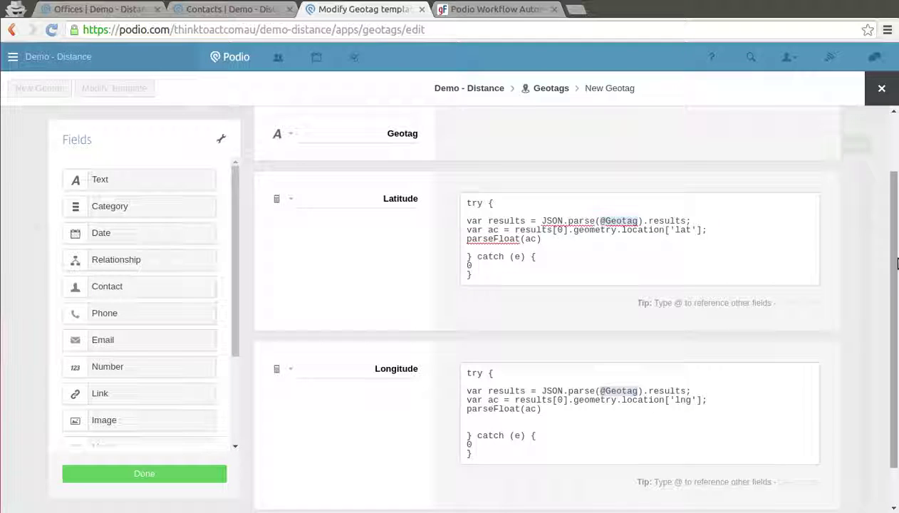
scroll(896, 305, "down", 1)
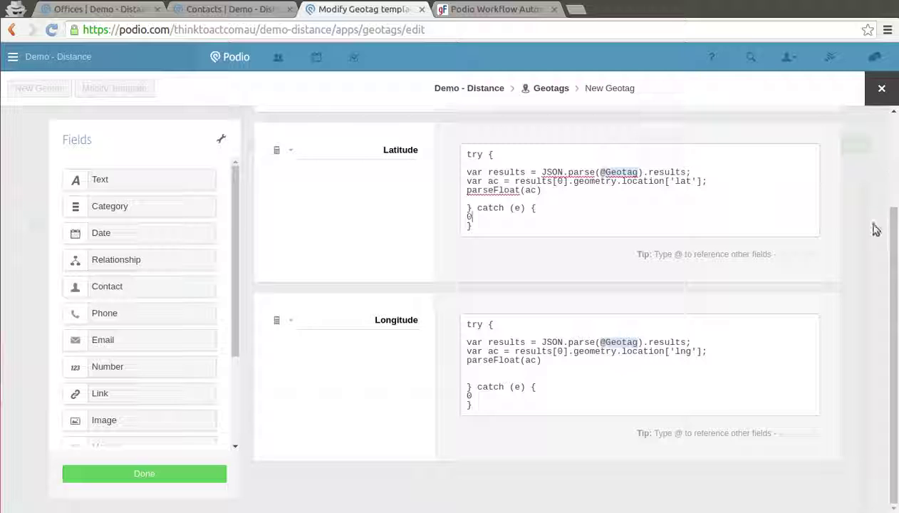
scroll(896, 203, "up", 2)
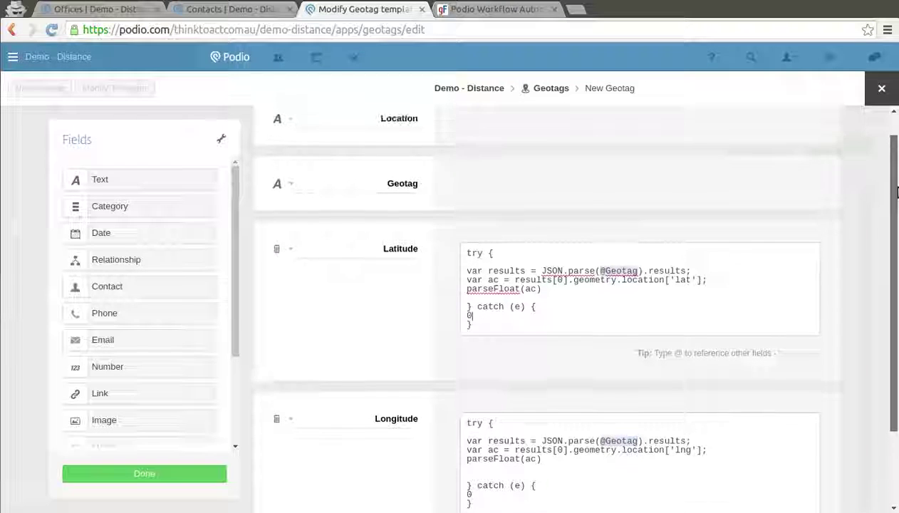
scroll(896, 235, "down", 2)
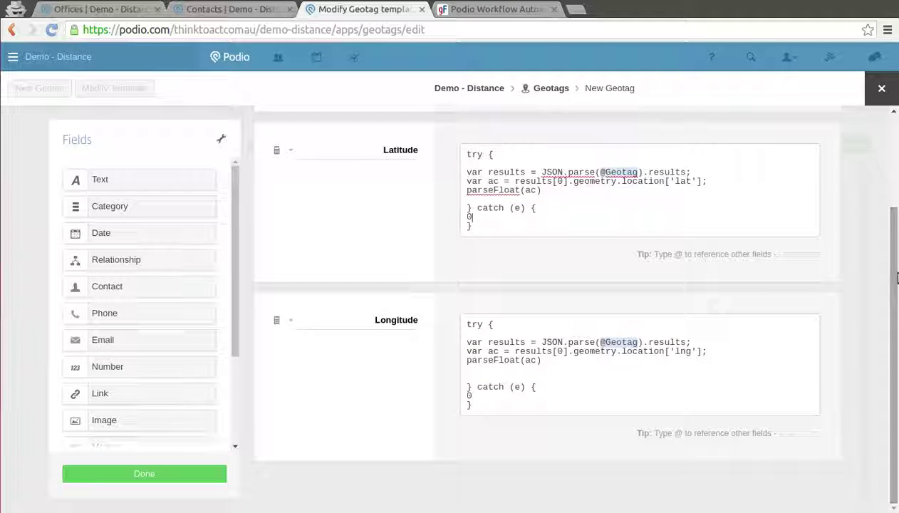
left_click(883, 90)
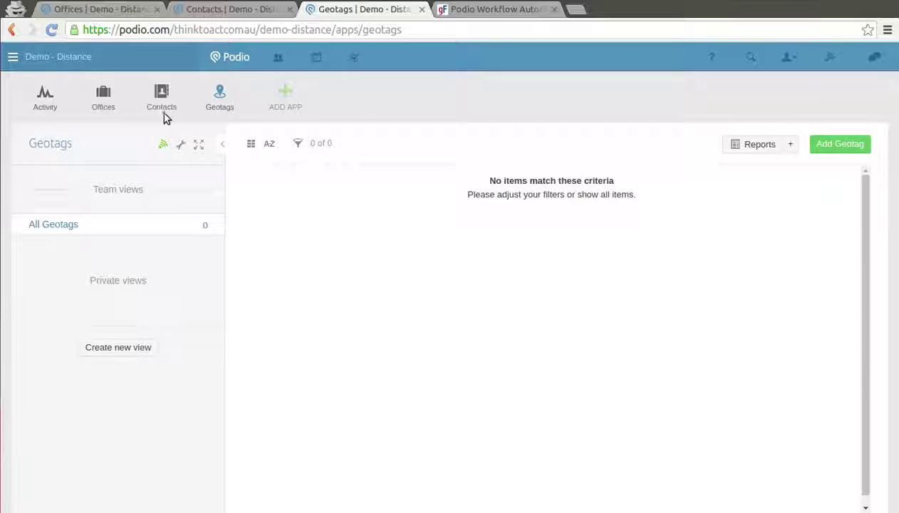
- Switch to GlobiFlow and leave the flow configuration to view the Offices flows in the Demo - Distance workspace
left_click(501, 11)
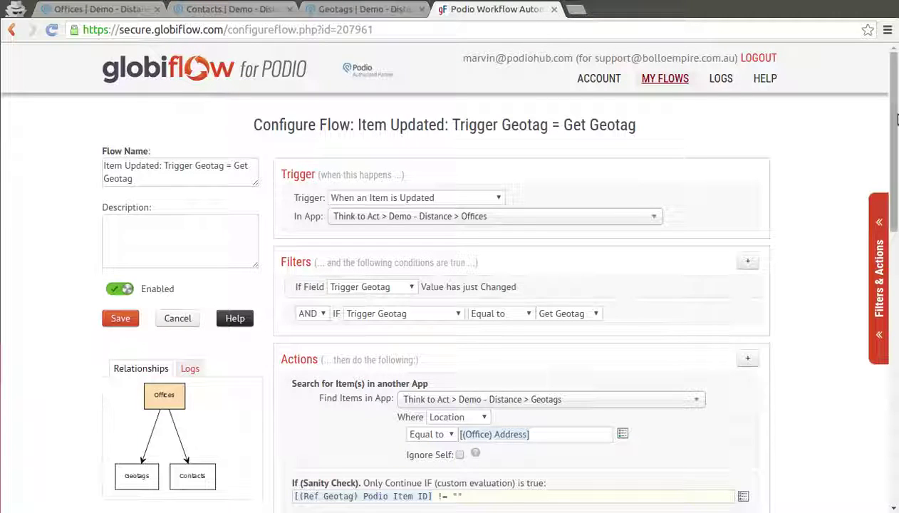
left_click(177, 317)
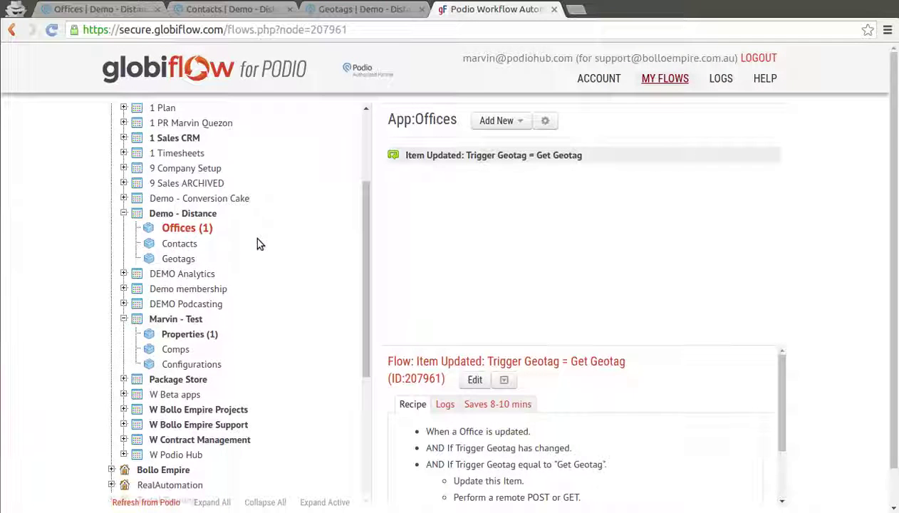
left_click_drag(363, 204, 365, 224)
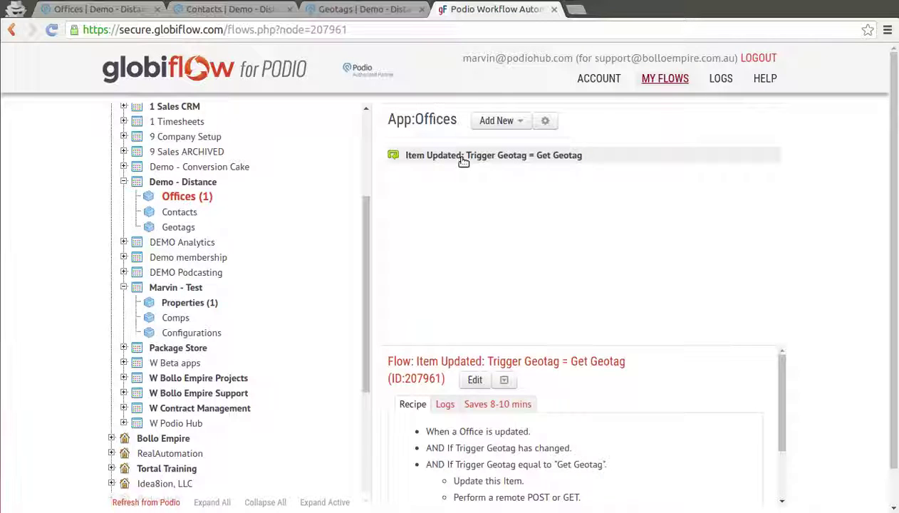
- Review the available trigger conditions for a new Offices flow, dismissing the selection without creating one
left_click(507, 122)
left_click(511, 150)
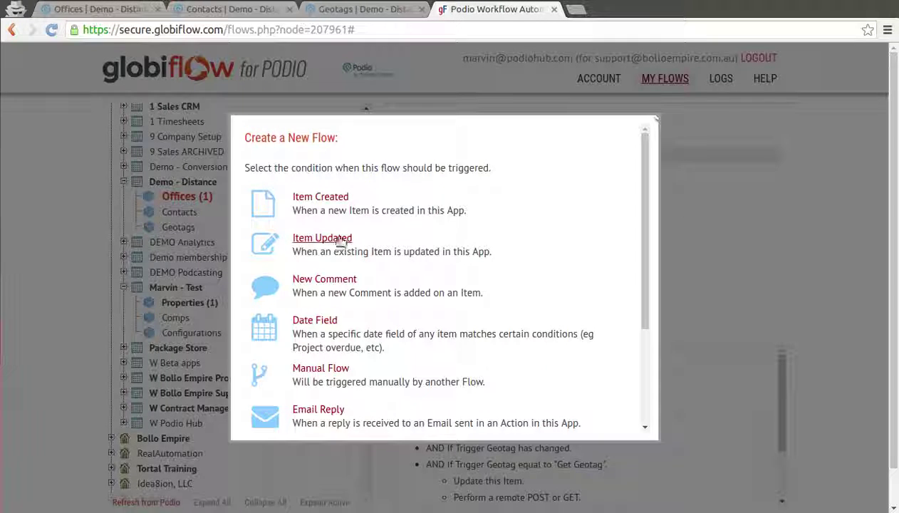
left_click(733, 165)
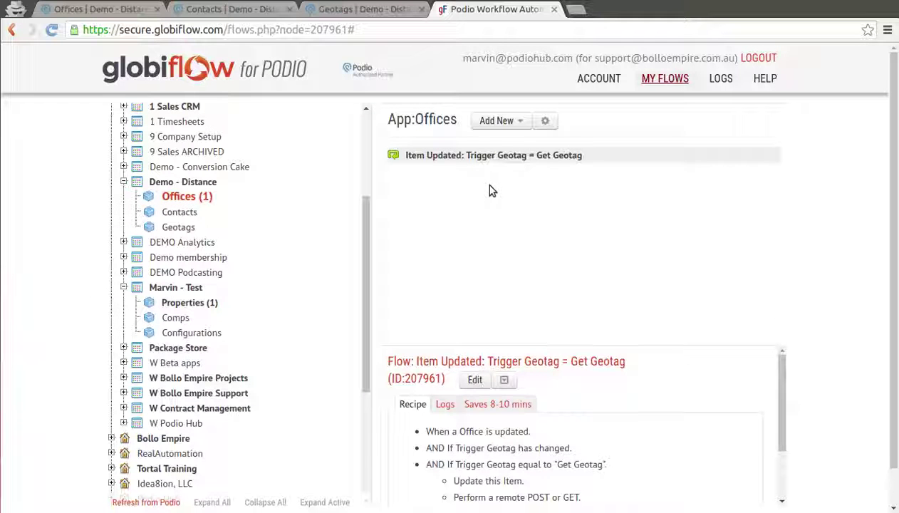
- Open the Offices flow "Item Updated: Trigger Geotag = Get Geotag" for editing and inspect its flow name
left_click(493, 156)
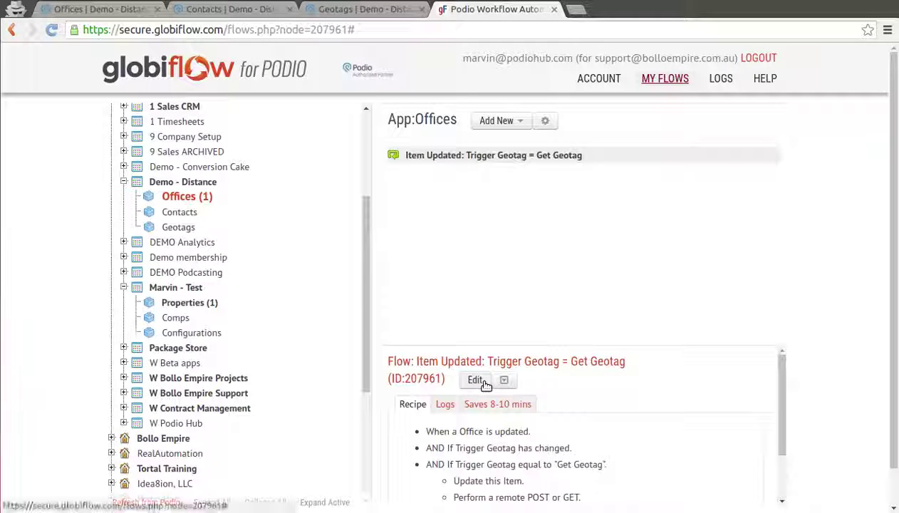
left_click(475, 380)
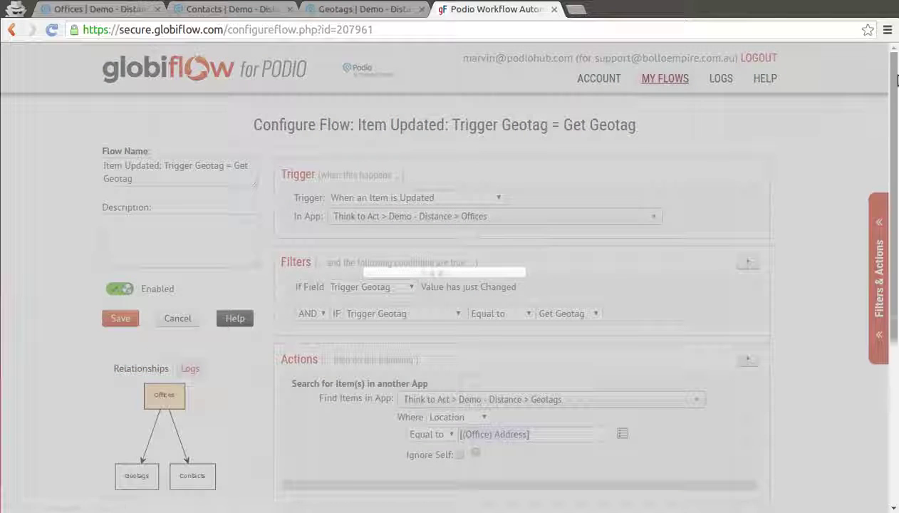
scroll(896, 81, "down", 3)
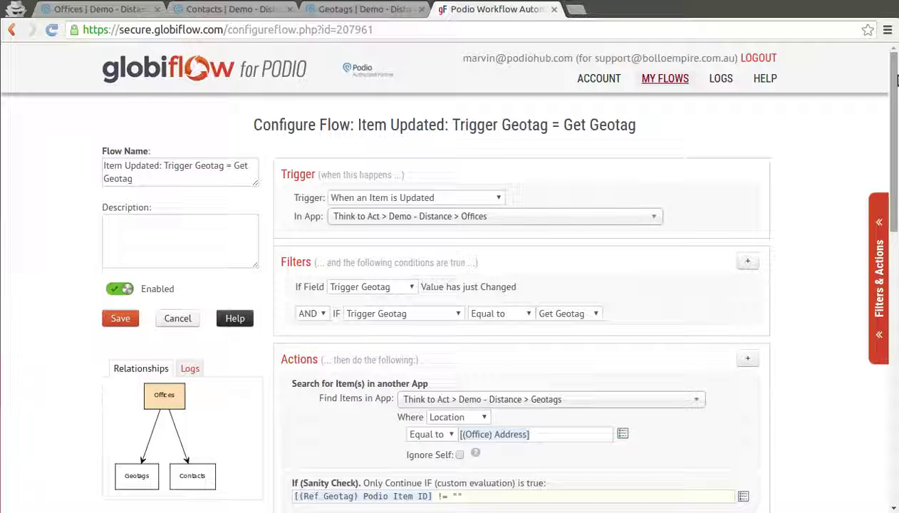
scroll(896, 81, "down", 1)
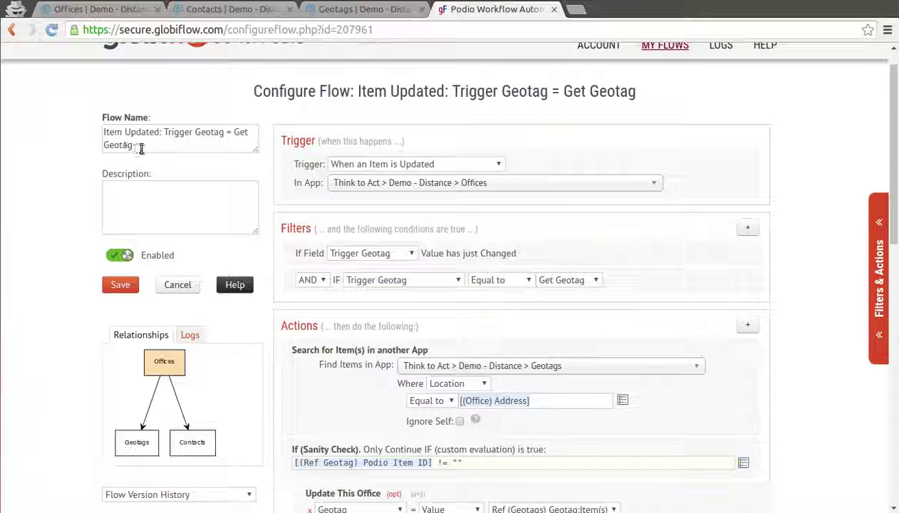
left_click_drag(126, 146, 86, 121)
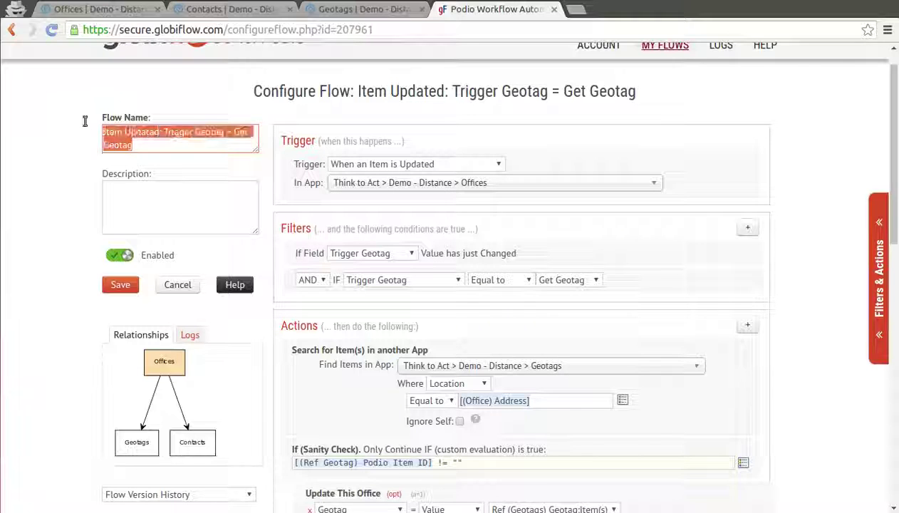
left_click(79, 224)
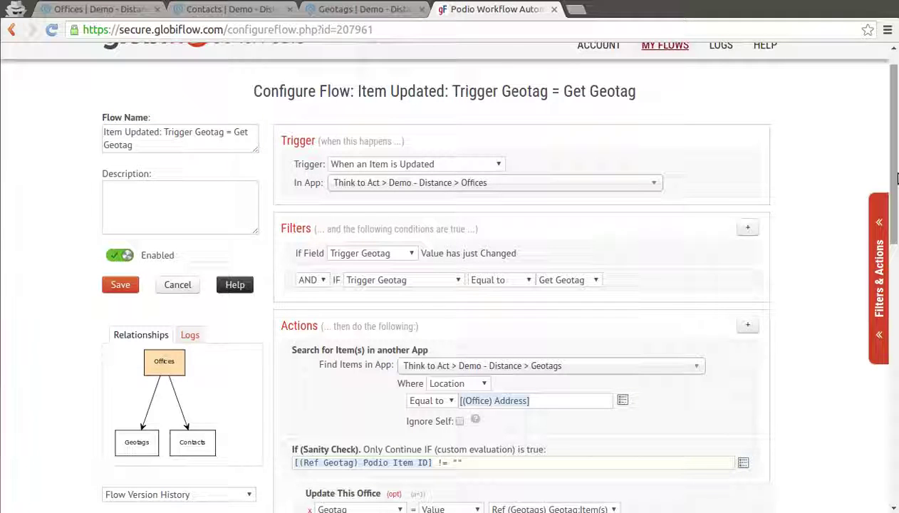
- Inspect the field choices of the flow's "Value has just Changed" filter, keeping Trigger Geotag selected
left_click_drag(897, 178, 897, 206)
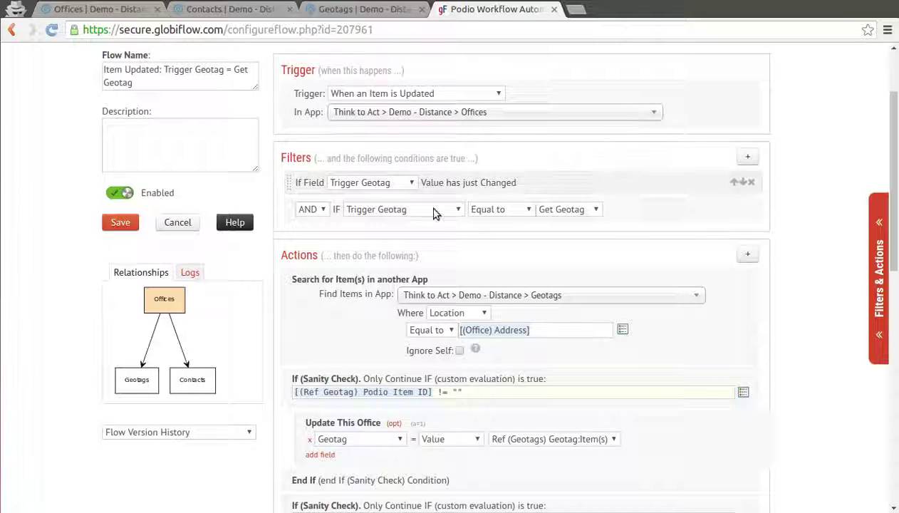
left_click(360, 188)
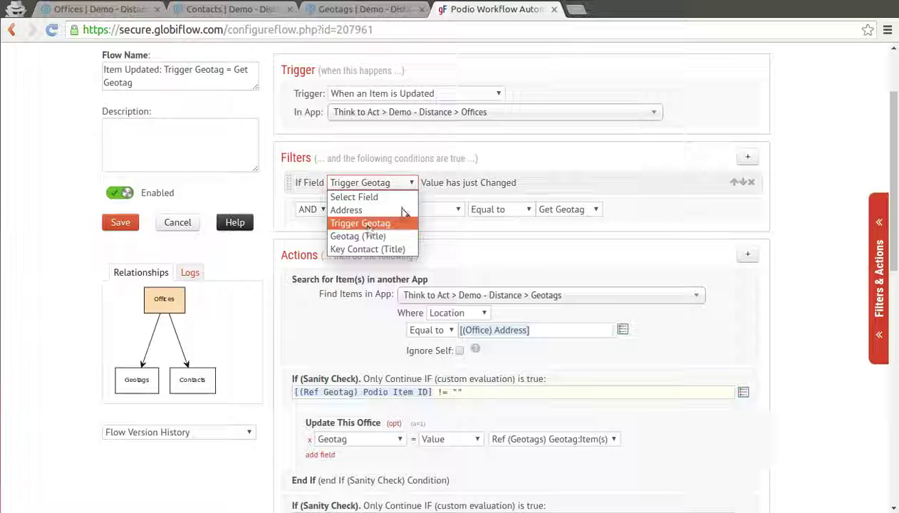
left_click(498, 165)
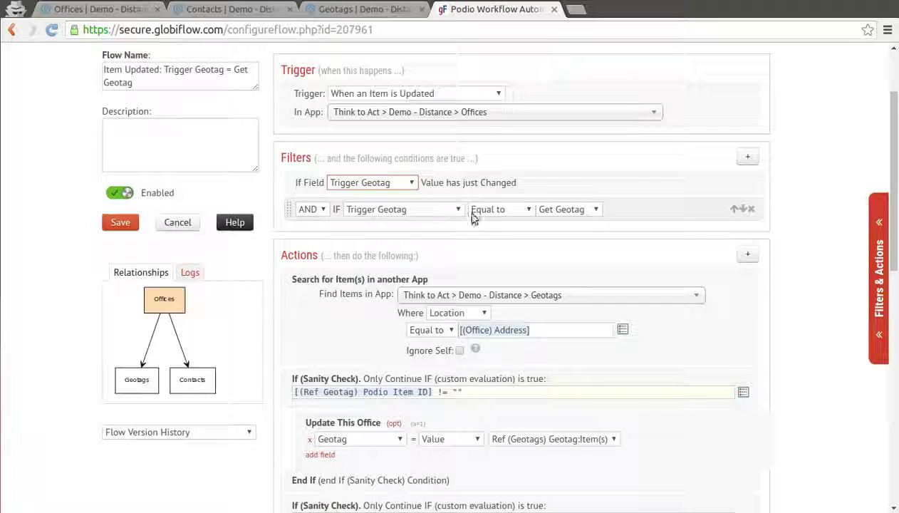
- Inspect the value choices of the flow's Trigger Geotag "Equal to" filter, keeping Get Geotag selected
left_click(579, 217)
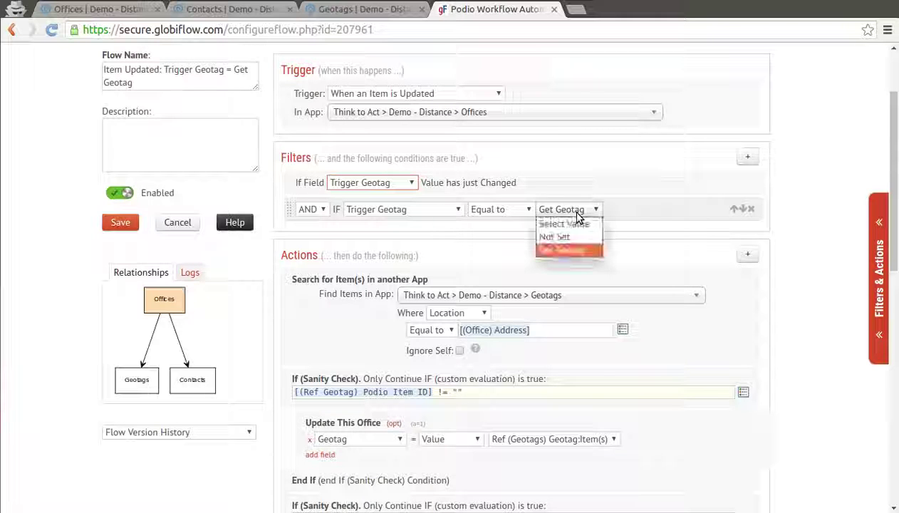
left_click(581, 181)
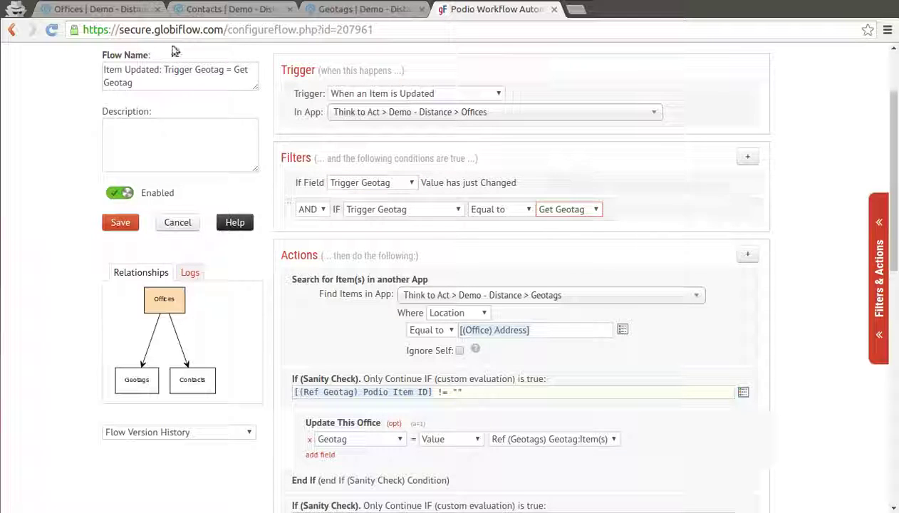
- Switch to Podio, open the existing item in the Offices app and set its Trigger Geotag to Get Geotag
left_click(105, 10)
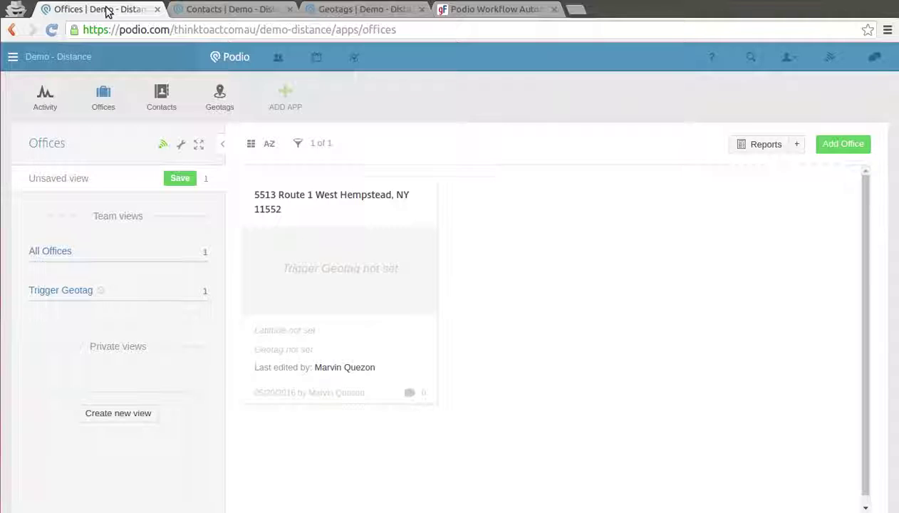
left_click(359, 265)
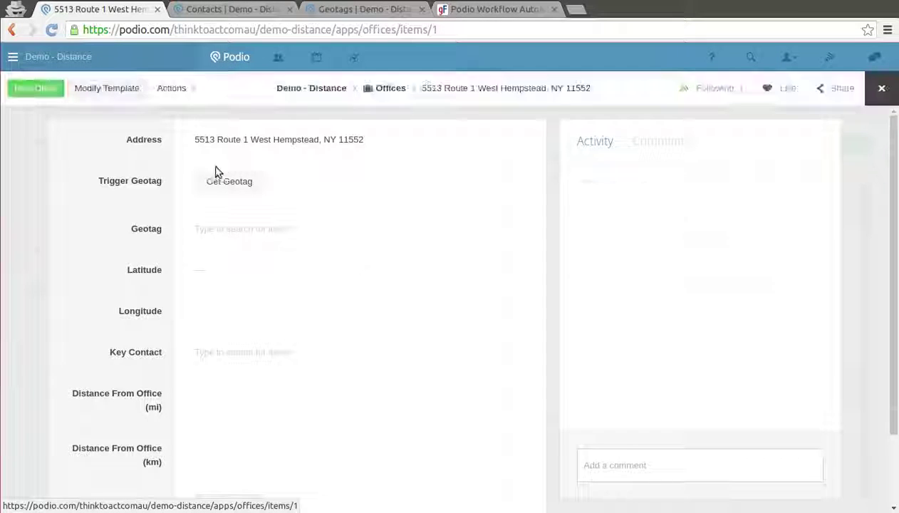
left_click(224, 180)
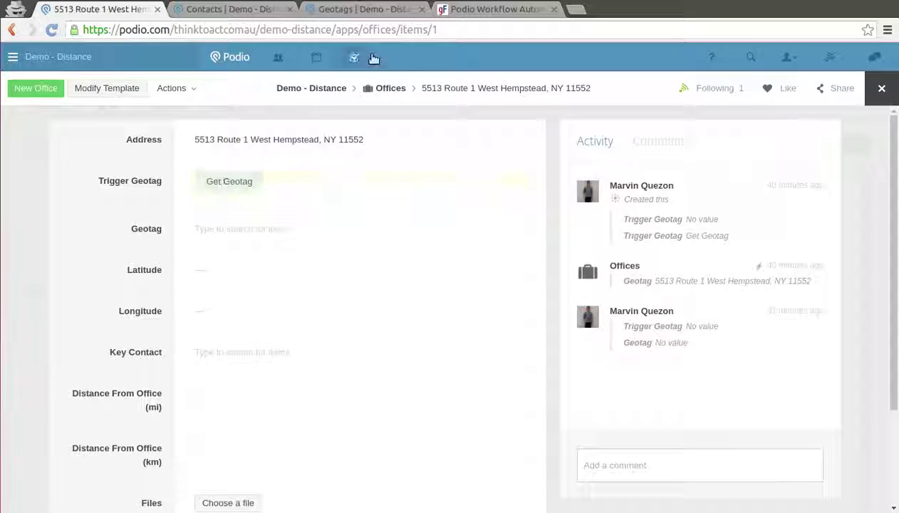
- Review the Geotags search action in the GlobiFlow flow, and check the Location field's options in Podio's Geotags template
left_click(474, 10)
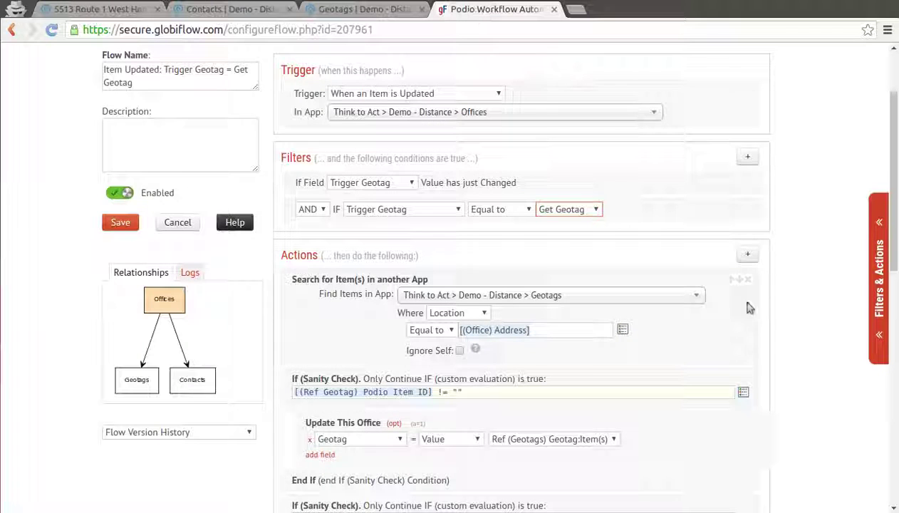
left_click_drag(896, 156, 897, 203)
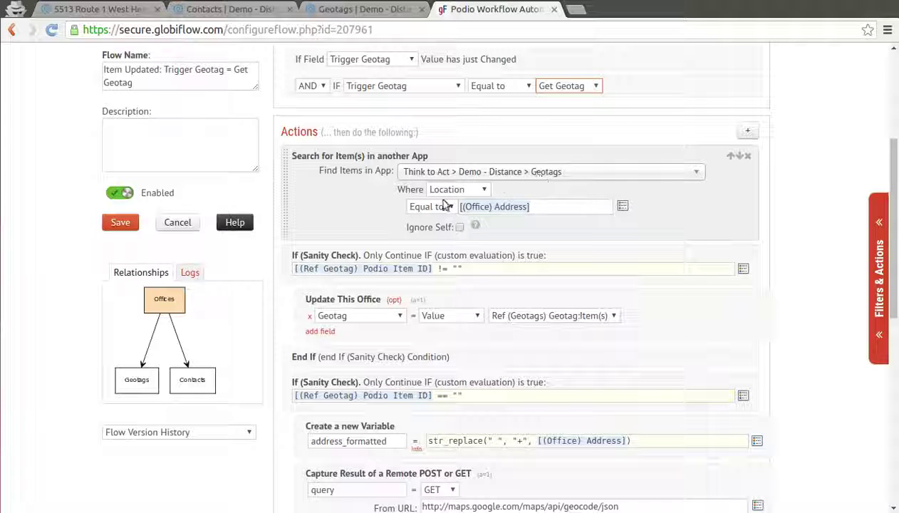
left_click(379, 10)
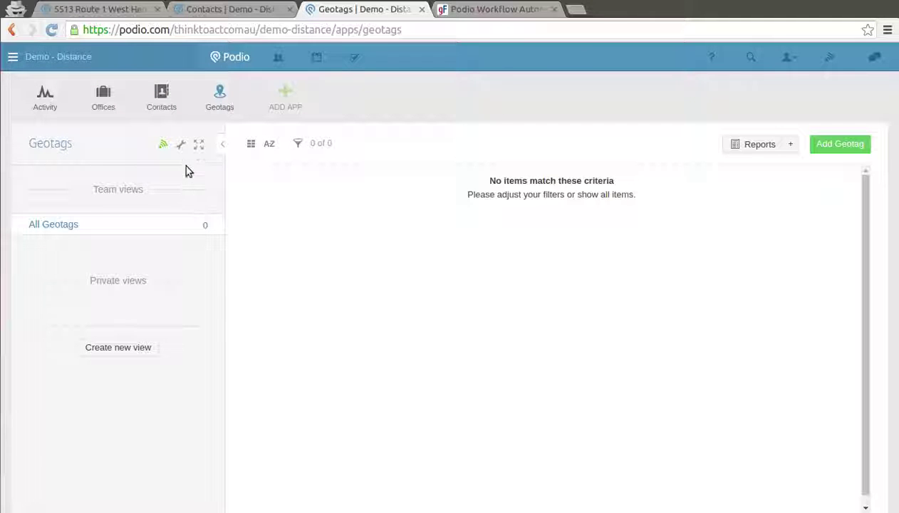
left_click(182, 146)
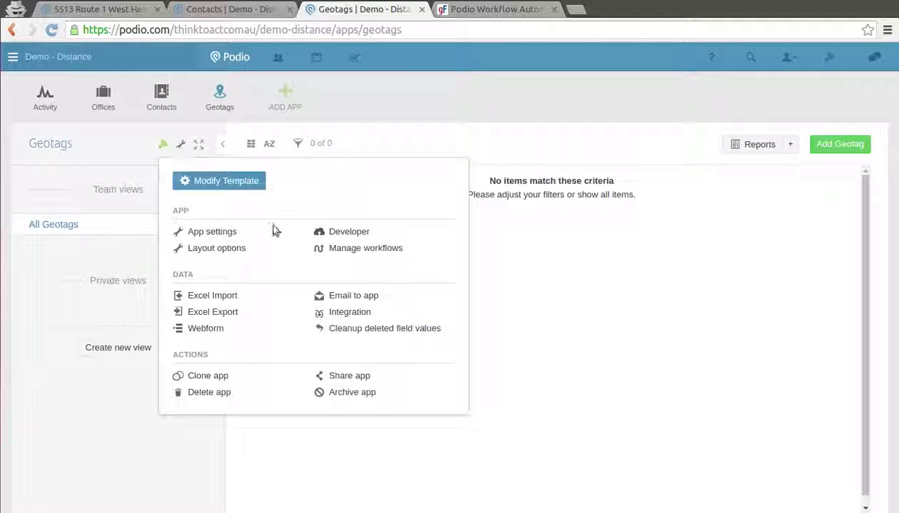
left_click(232, 187)
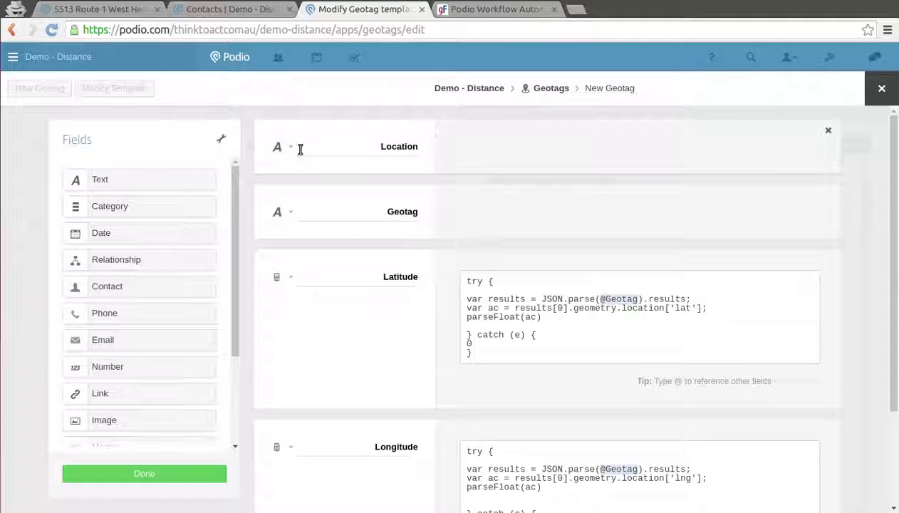
left_click(290, 150)
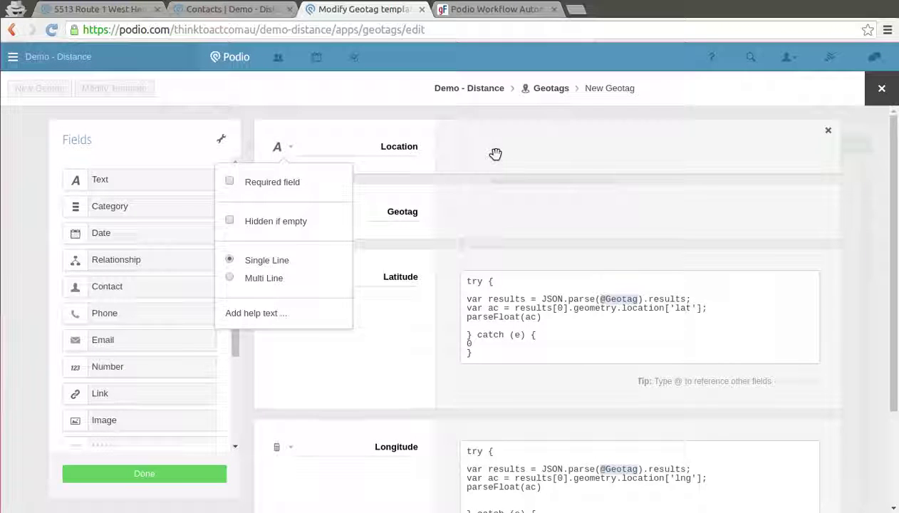
left_click(495, 153)
- Review the flow's first actions in GlobiFlow, and examine the Location field and available field types in Podio's Geotags template
left_click(484, 8)
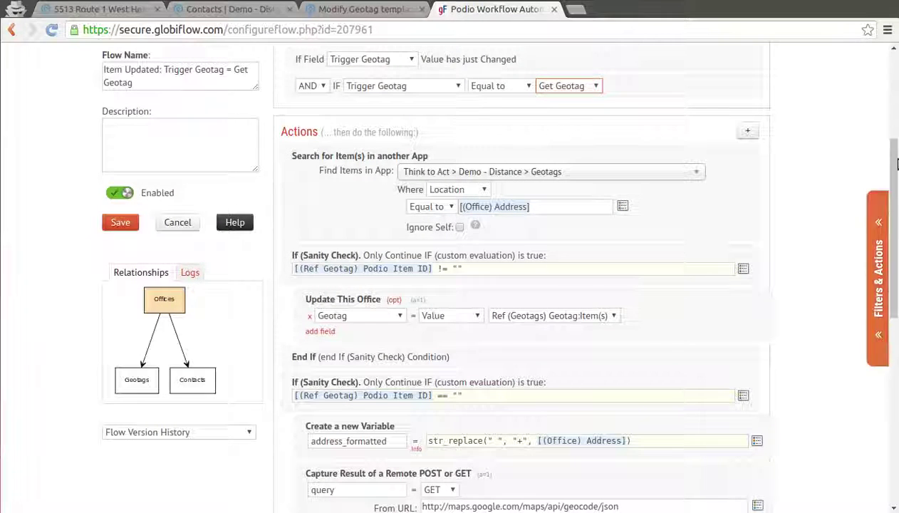
left_click_drag(896, 164, 895, 184)
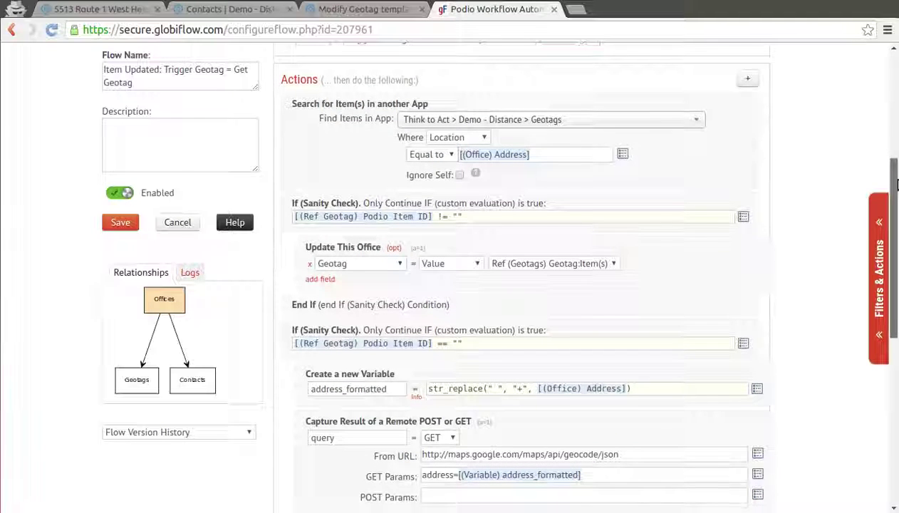
left_click(328, 9)
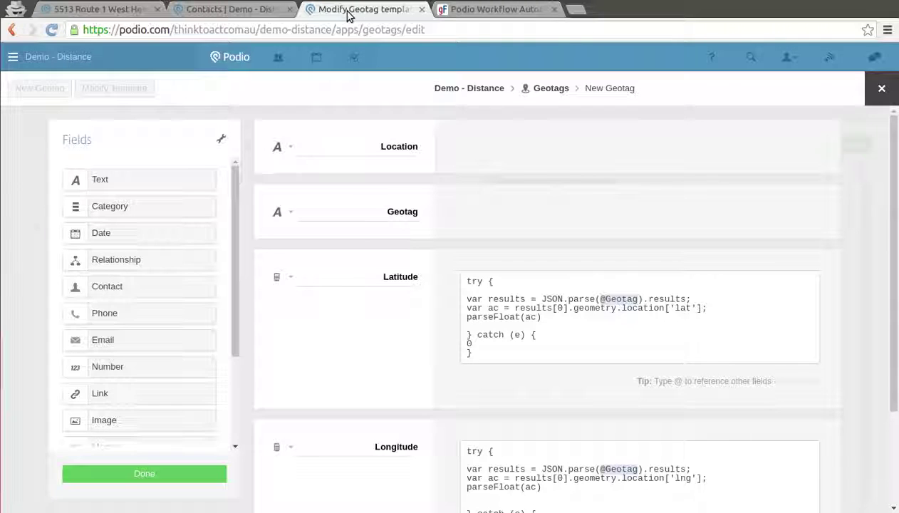
left_click(378, 145)
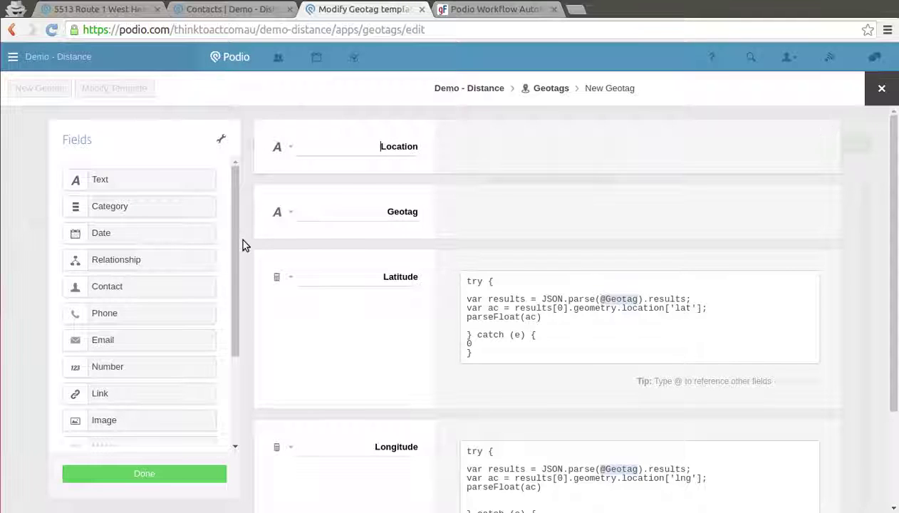
left_click_drag(236, 255, 237, 335)
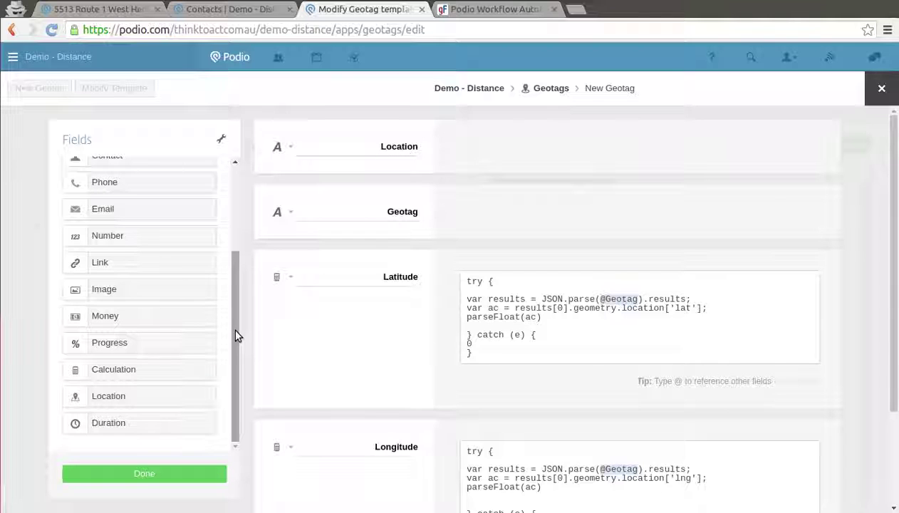
left_click_drag(237, 335, 238, 309)
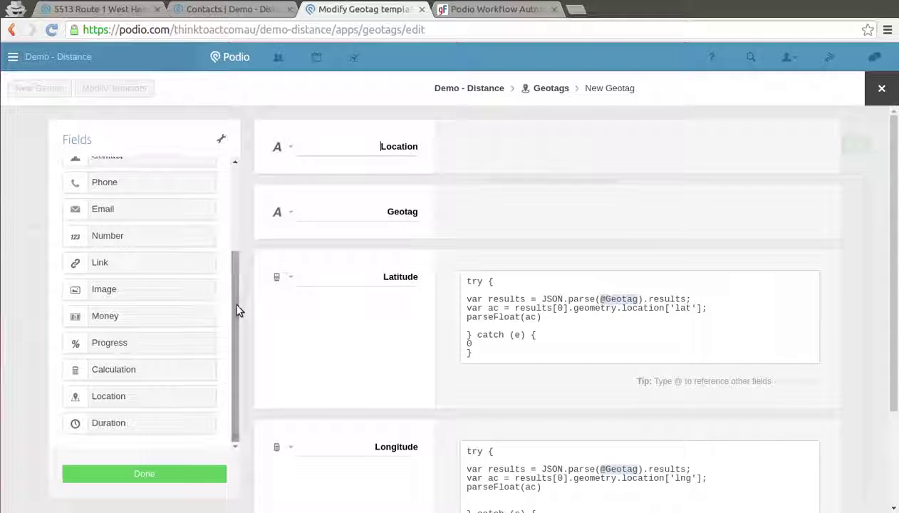
- Inspect the Where field choices of the GlobiFlow search action, keeping Location, and compare them with the Geotags template in Podio
left_click(515, 17)
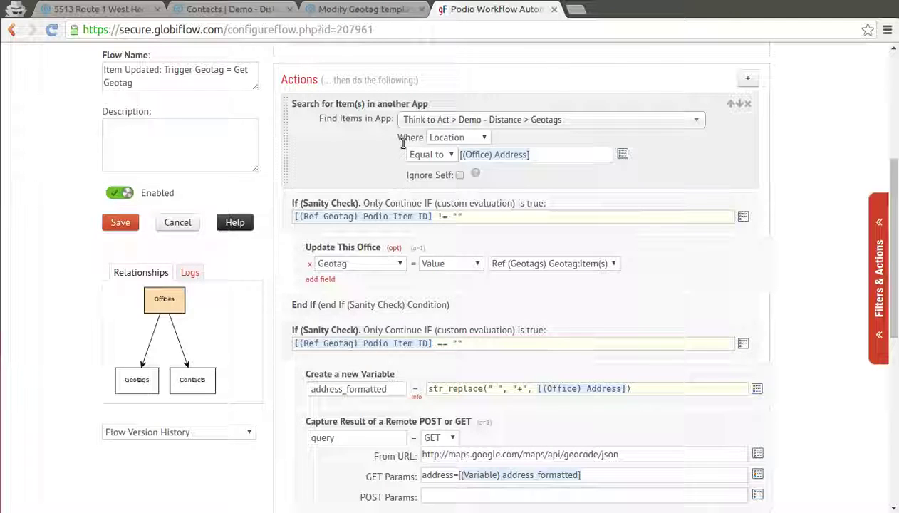
left_click(469, 139)
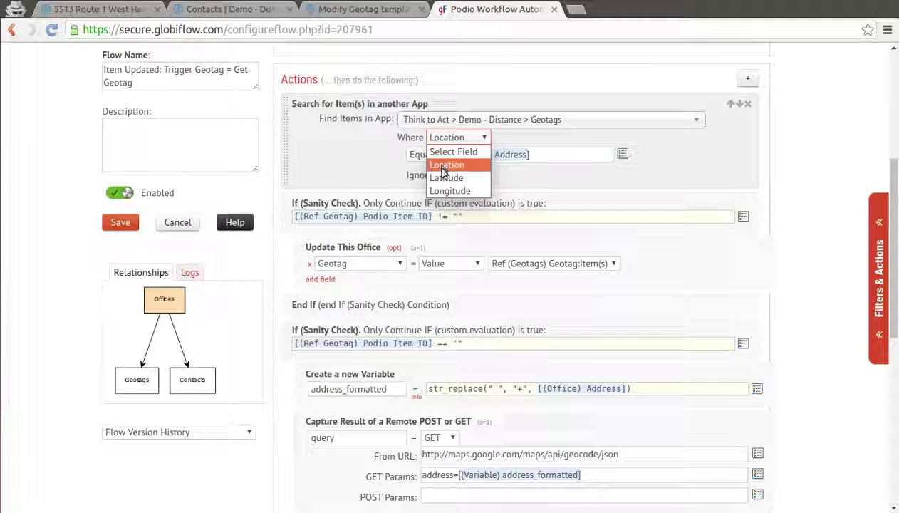
left_click(523, 180)
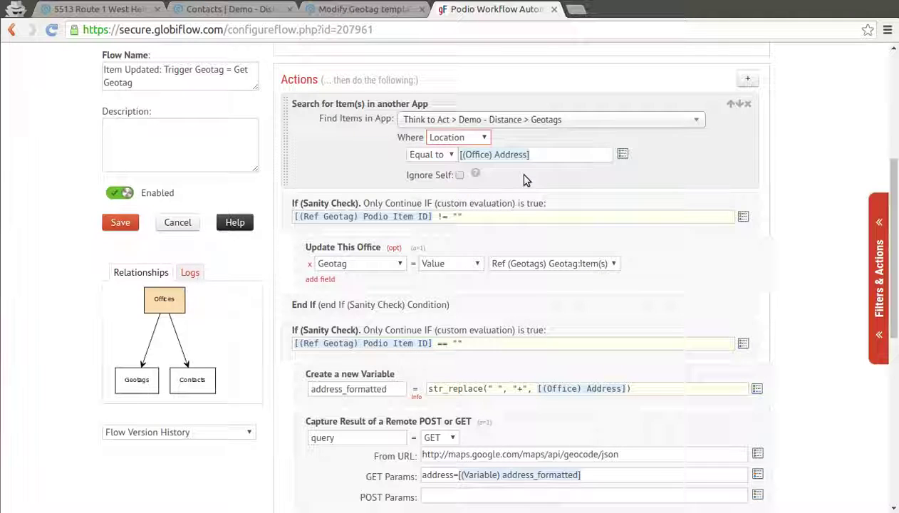
left_click(352, 12)
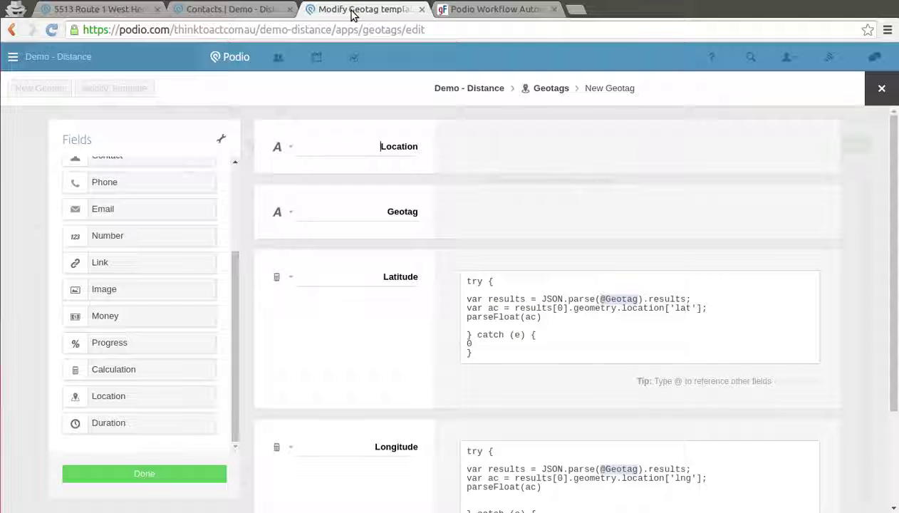
left_click(498, 10)
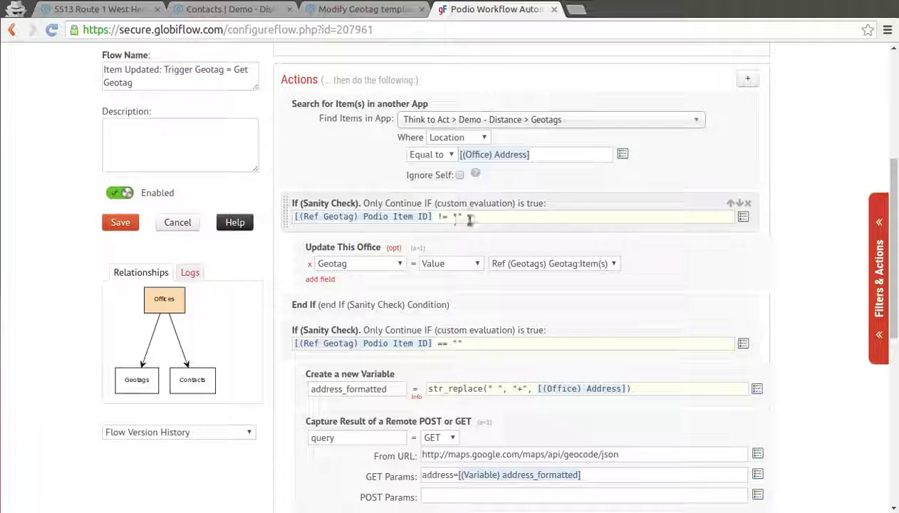
- Locate the If (Sanity Check) logic action among the available filters and actions without adding anything to the flow
left_click(557, 214)
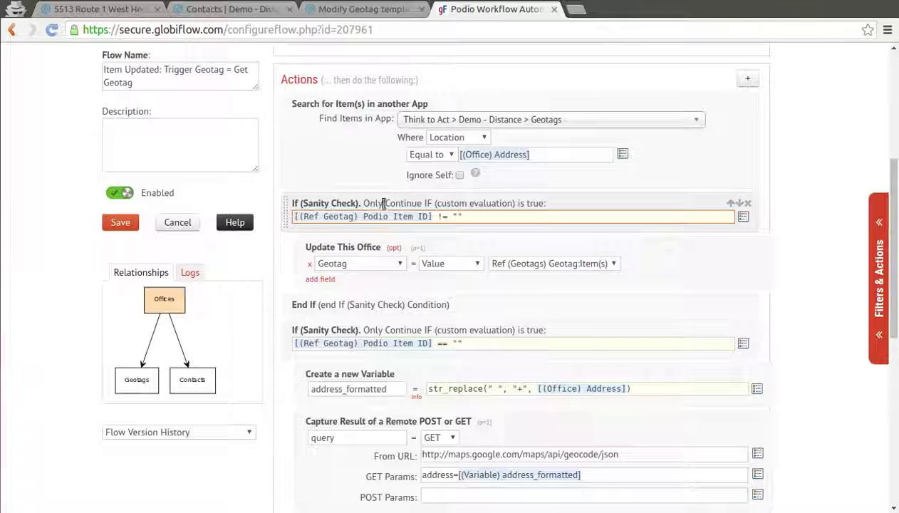
left_click(883, 268)
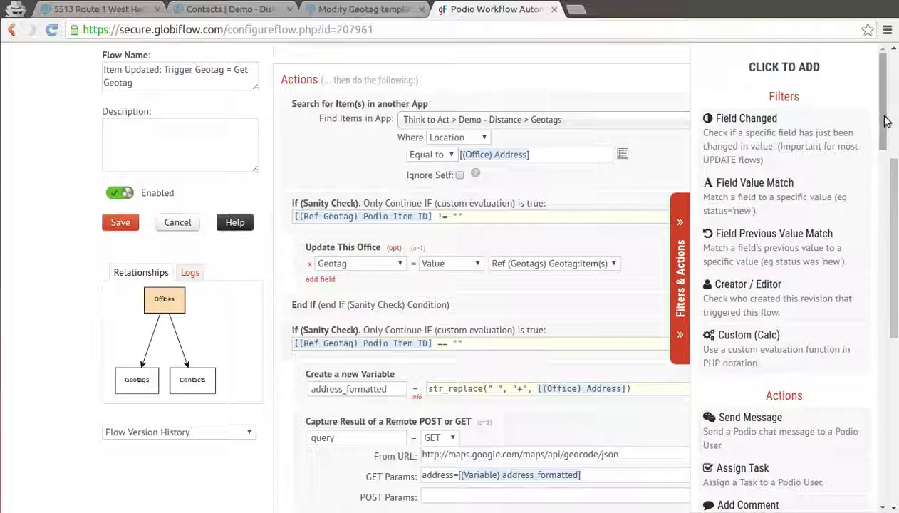
left_click_drag(886, 163, 883, 420)
scroll(882, 278, "down", 2)
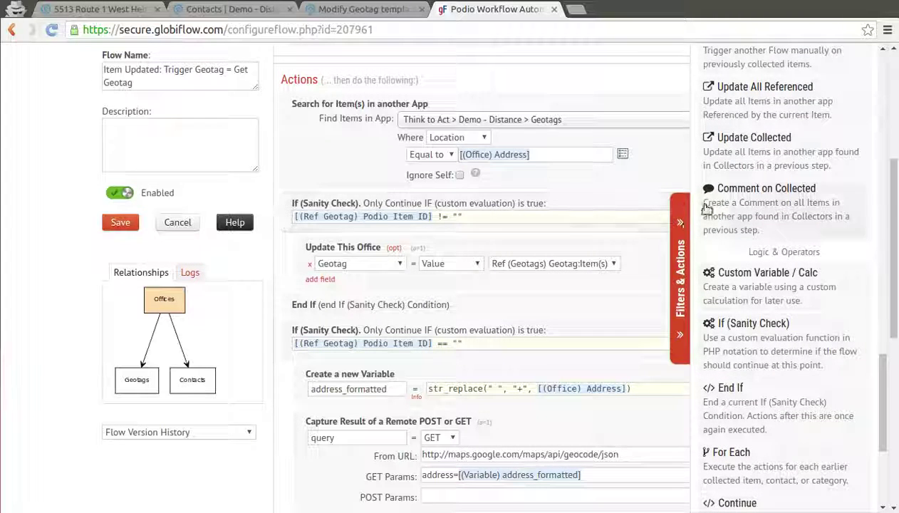
left_click(680, 226)
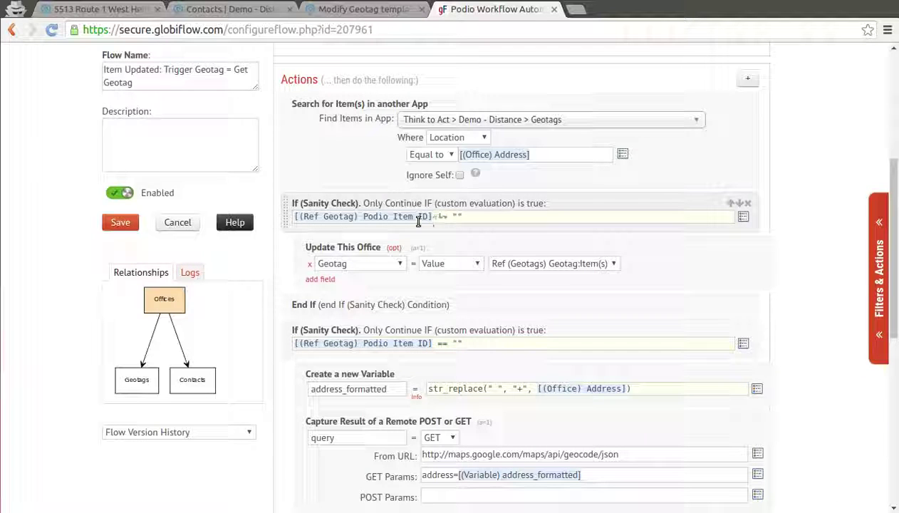
- Search the field tokens for "ref" from the first If (Sanity Check) condition, dismissing them without inserting one
left_click(744, 218)
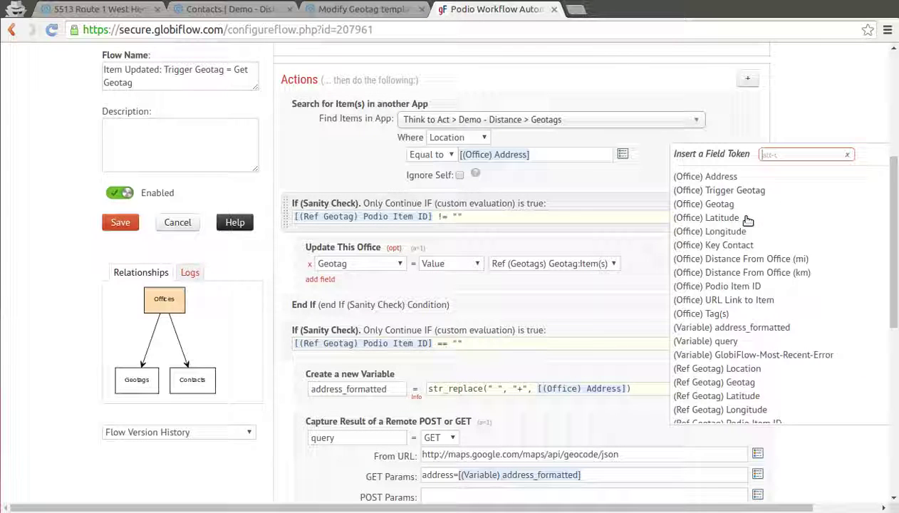
type("ref")
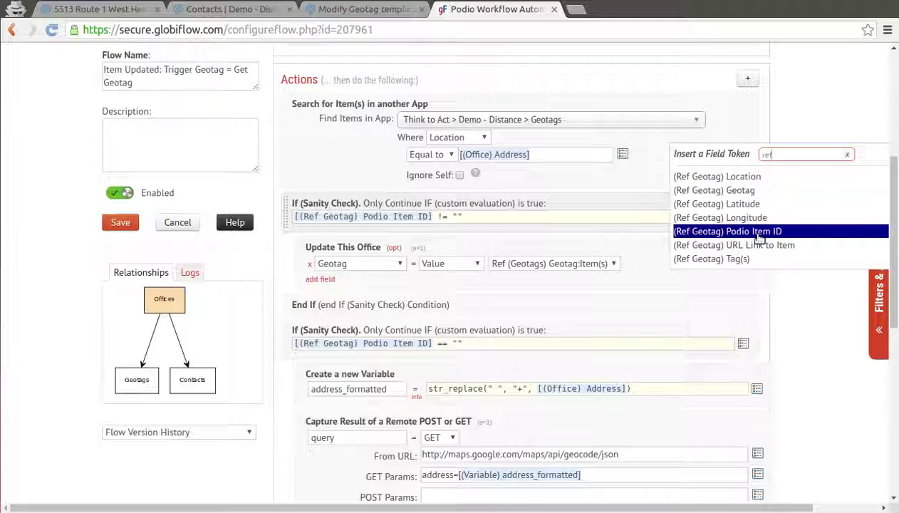
left_click(494, 217)
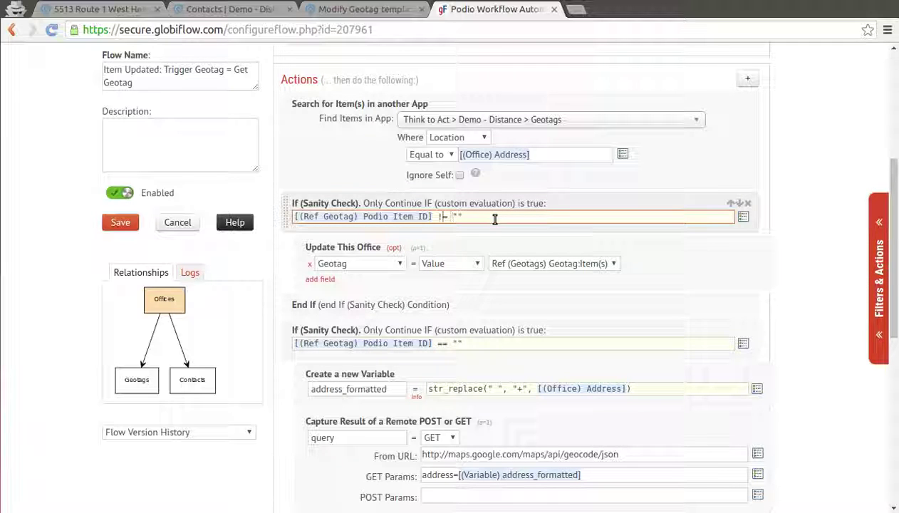
- Examine the != operator and the empty quotes in the first If (Sanity Check) condition without editing the expression
key("Left")
key("Left")
key("Right")
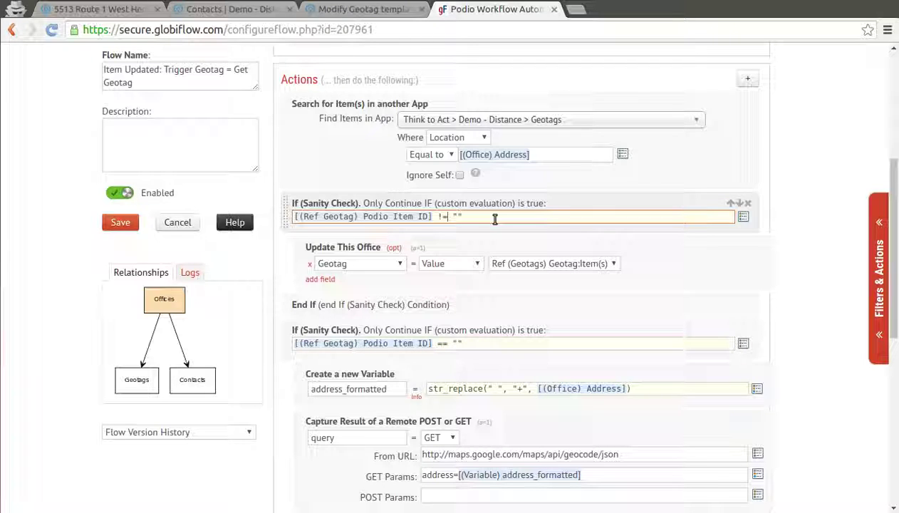
key("Left")
key("Left")
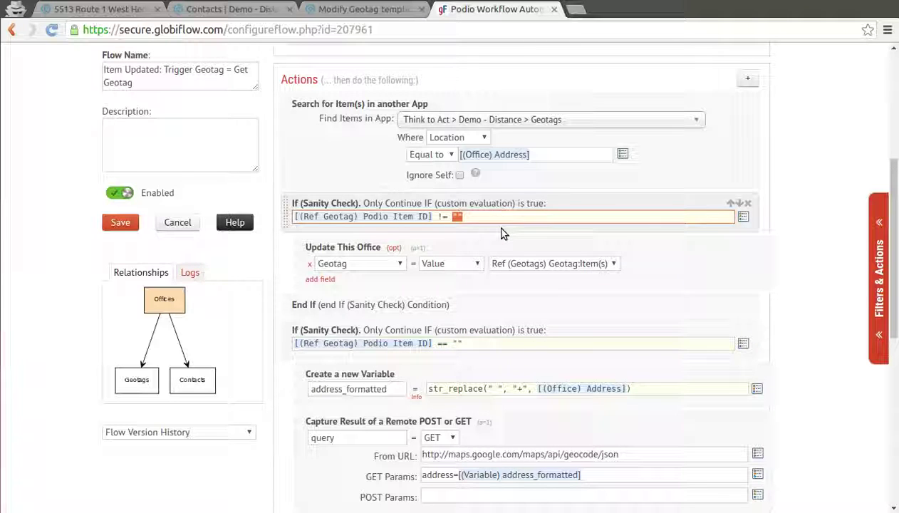
left_click(501, 233)
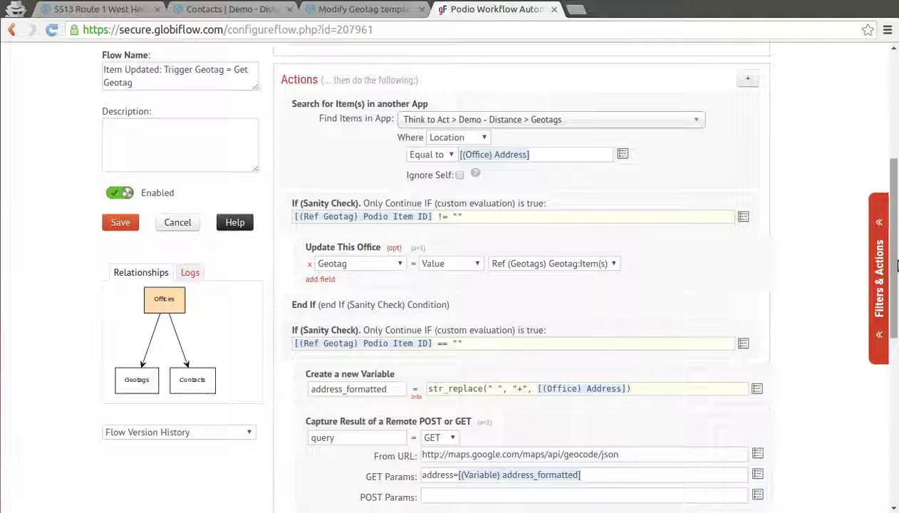
- Inspect the field choices of the Update This Office action, keeping Geotag selected, and view the actions below it
left_click(346, 264)
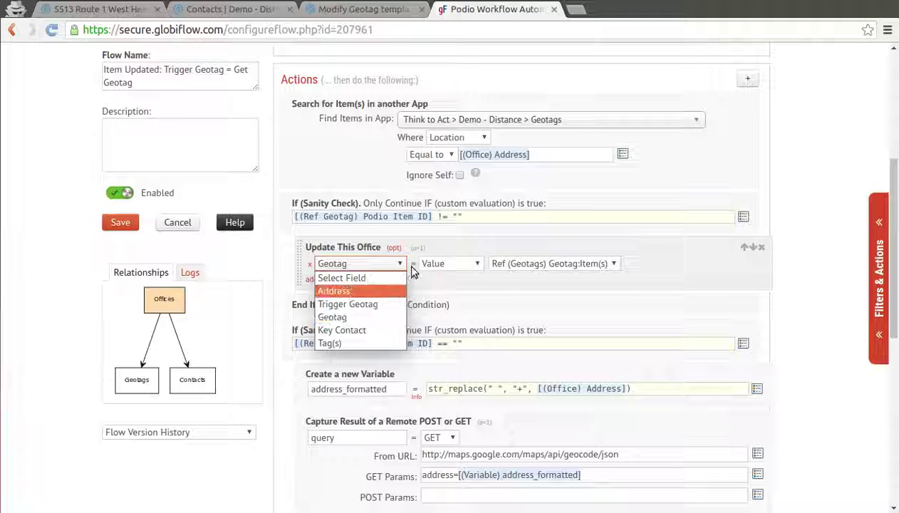
left_click(502, 275)
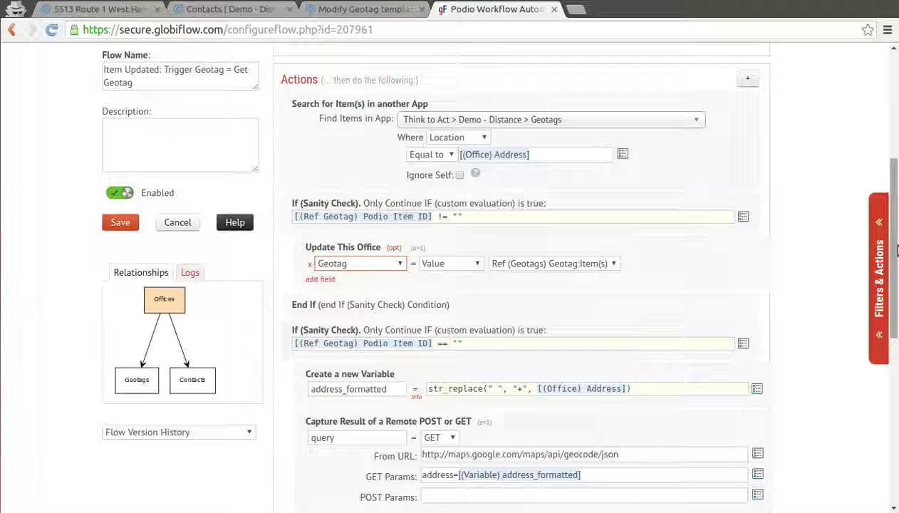
scroll(647, 254, "down", 2)
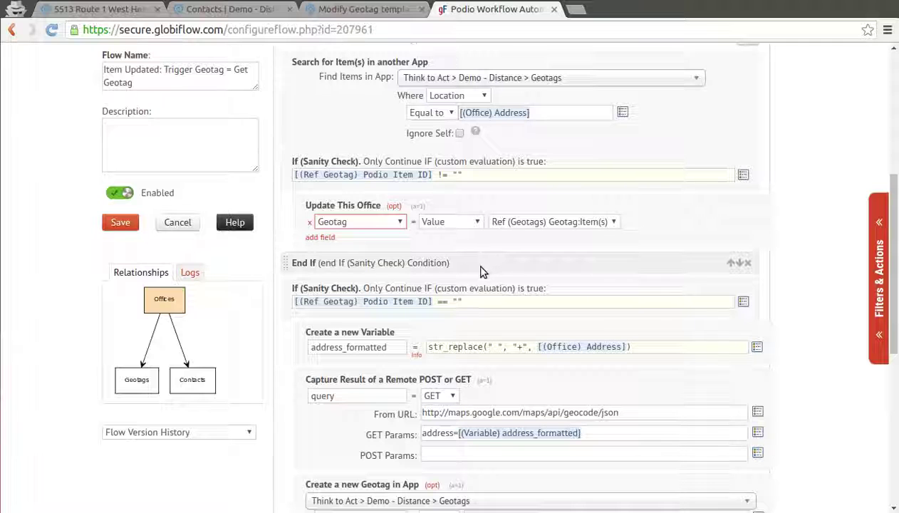
- Examine the == operator and the empty quotes in the second If (Sanity Check) condition without editing the expression
scroll(503, 243, "down", 2)
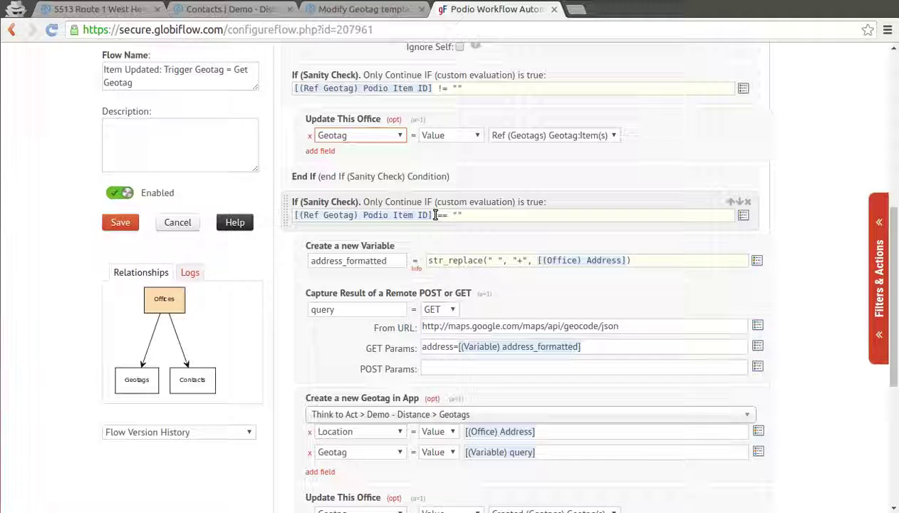
left_click_drag(437, 215, 447, 215)
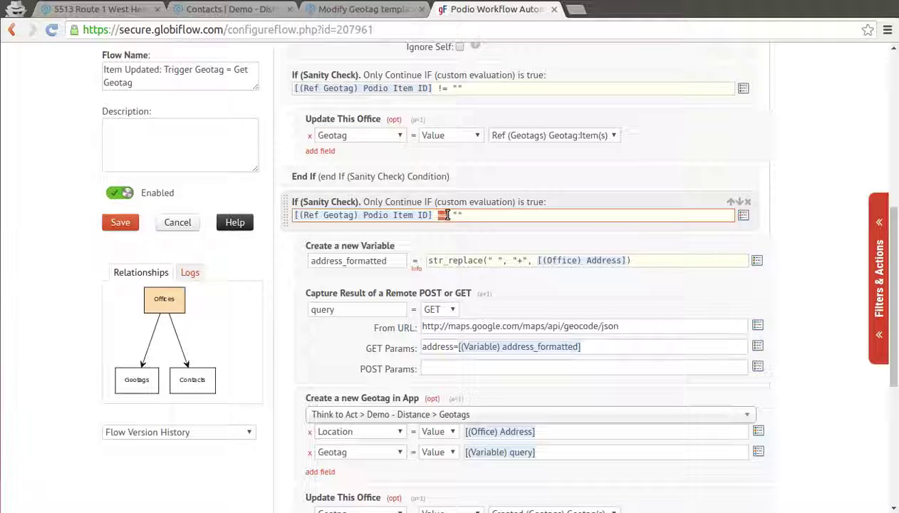
type("==")
left_click(461, 234)
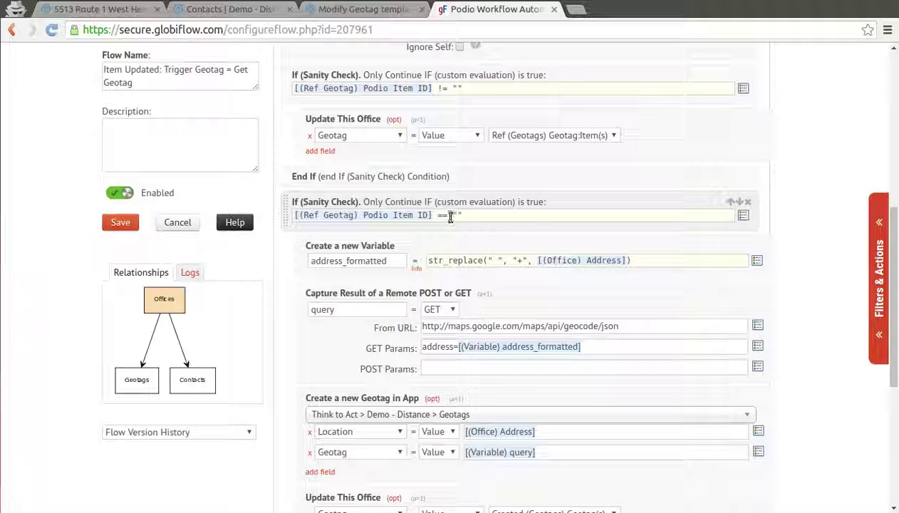
left_click_drag(453, 215, 463, 215)
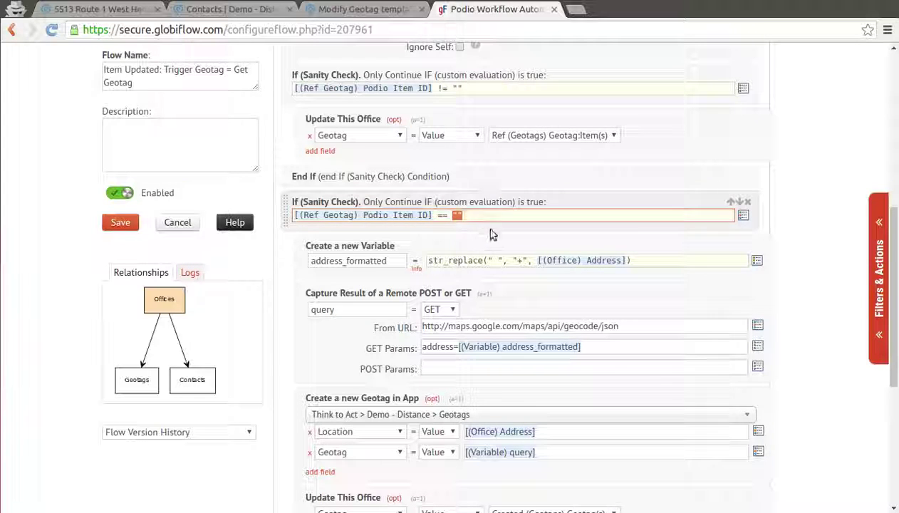
left_click(495, 228)
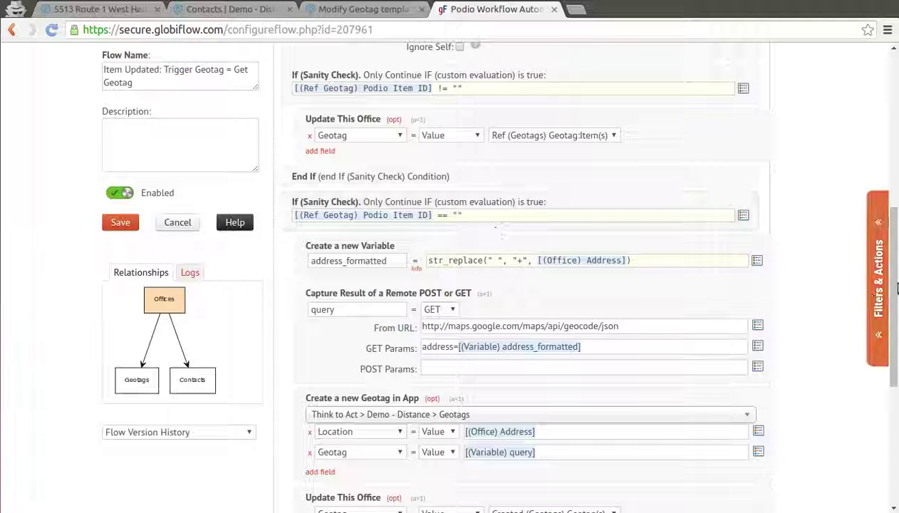
- Locate the Custom Variable / Calc action among the available filters and actions without adding it to the flow
scroll(895, 311, "down", 1)
scroll(895, 312, "down", 1)
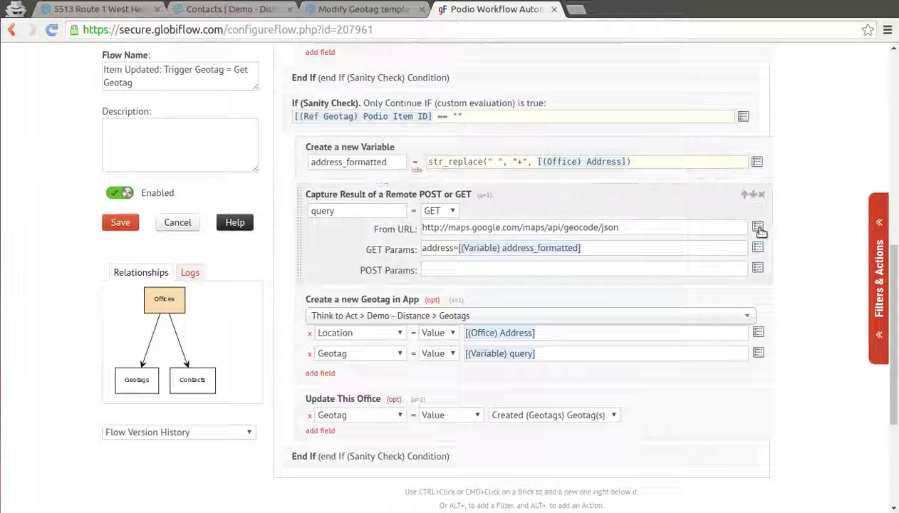
left_click(880, 239)
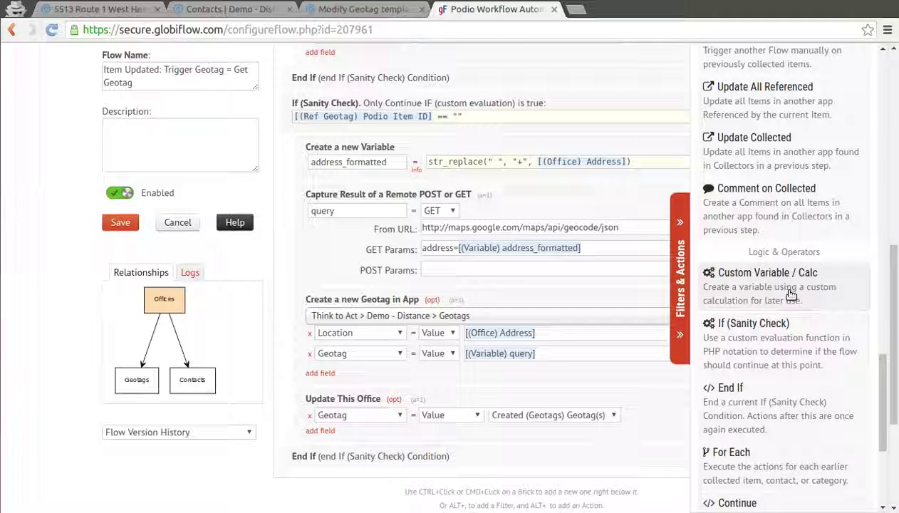
left_click(680, 267)
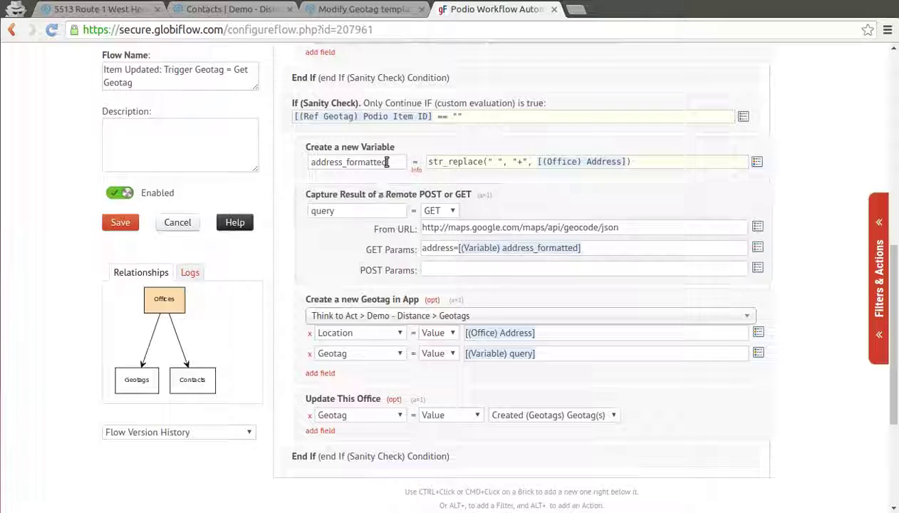
- Examine the address_formatted variable and its str_replace expression, and check the address on the Podio office item
left_click_drag(388, 162, 308, 162)
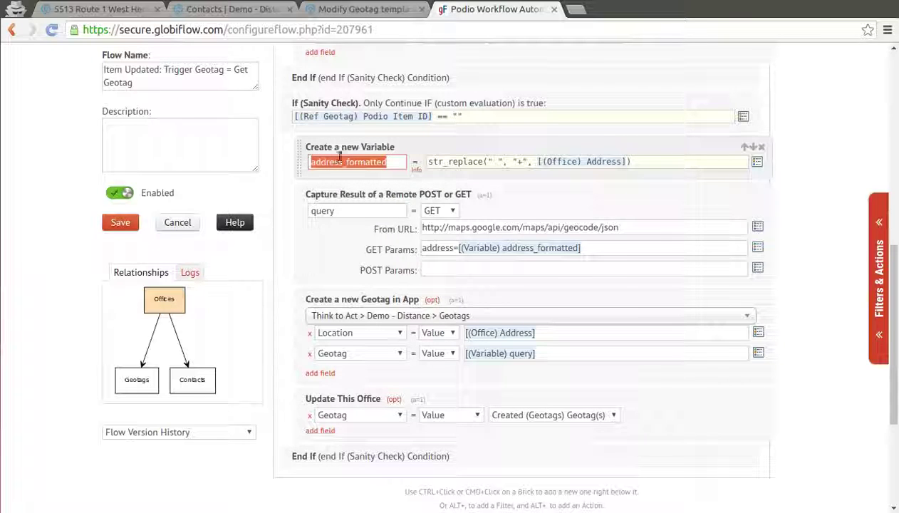
left_click(581, 183)
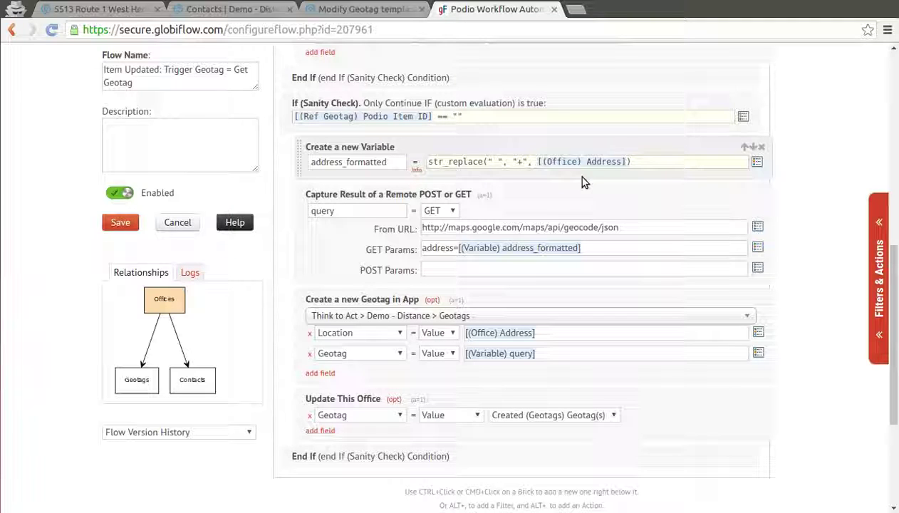
left_click_drag(428, 161, 492, 163)
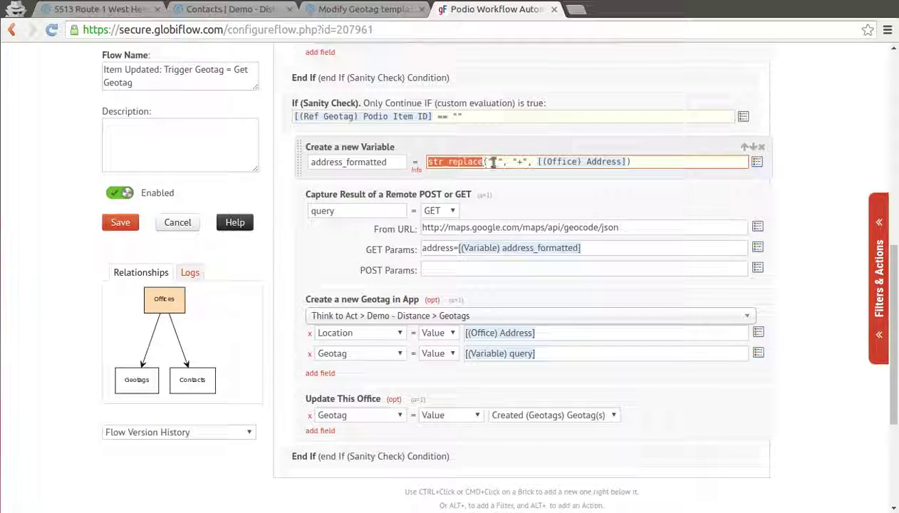
left_click(493, 162)
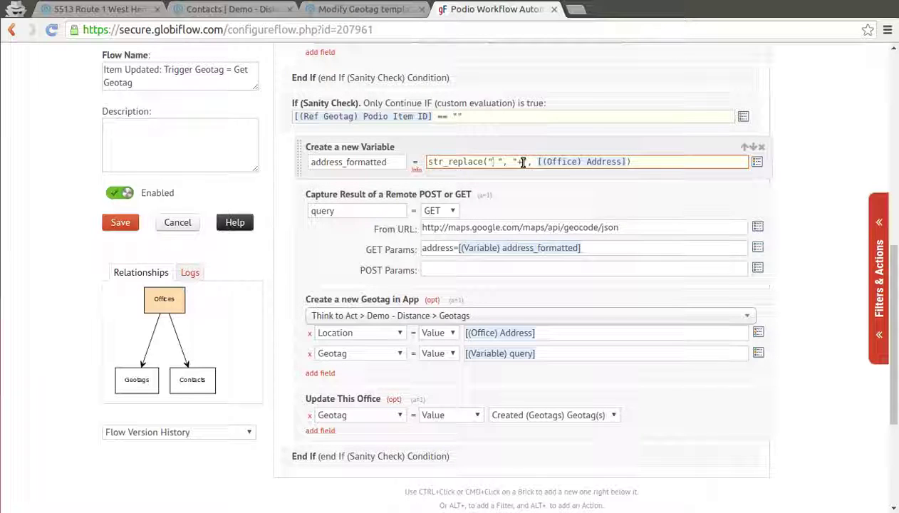
left_click(106, 9)
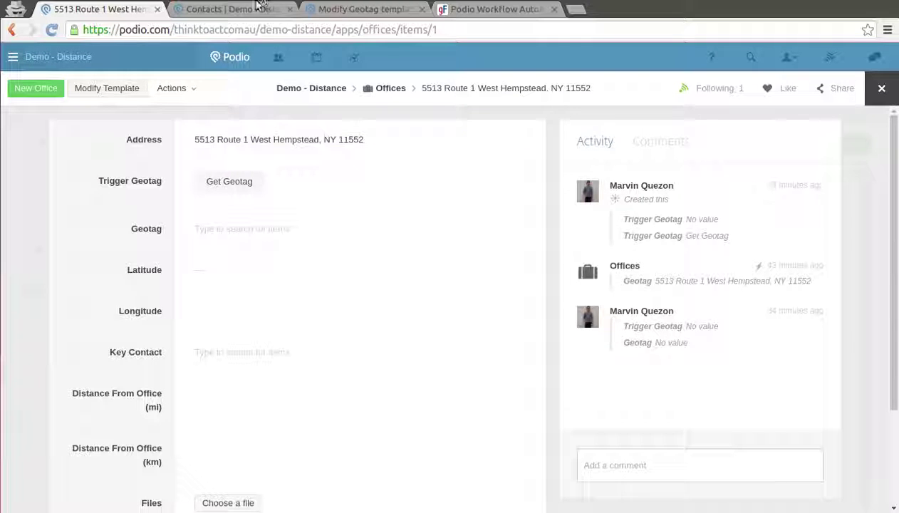
left_click(519, 16)
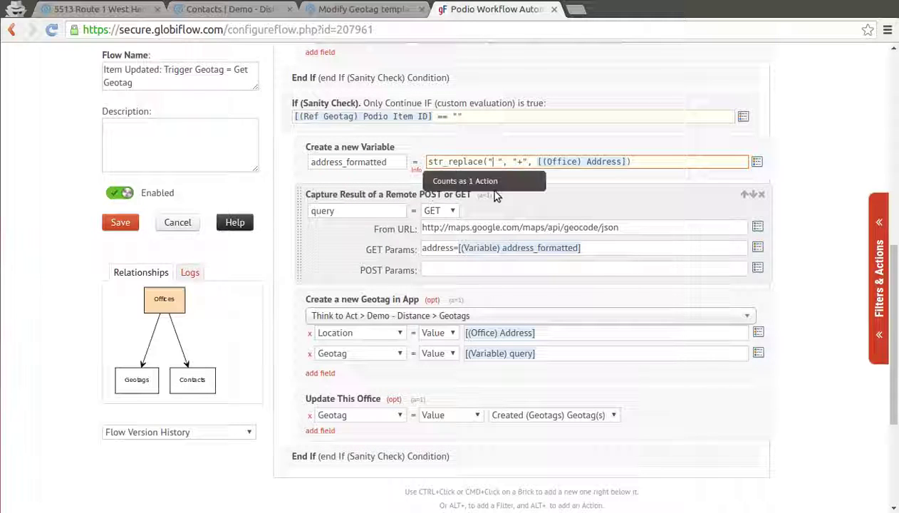
- Browse the available actions, and inspect the query variable and method choices of the remote request action, keeping GET
left_click(878, 233)
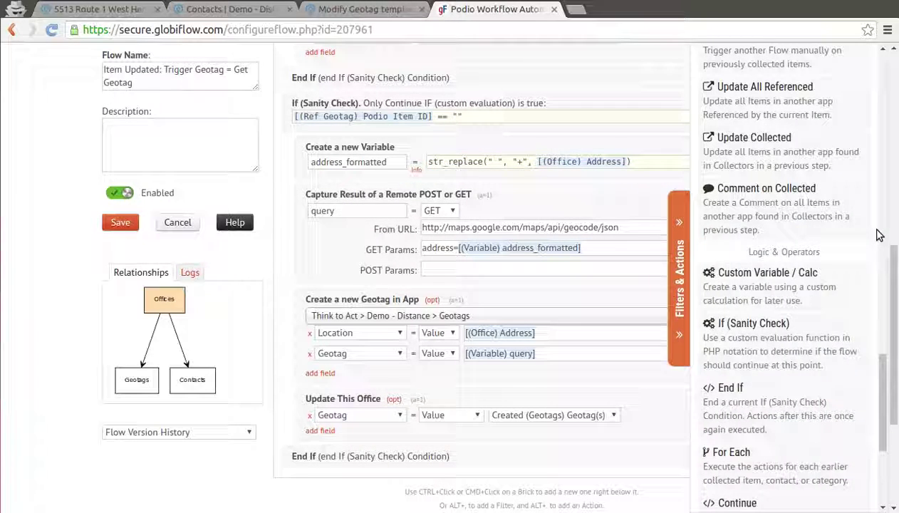
left_click_drag(886, 381, 888, 436)
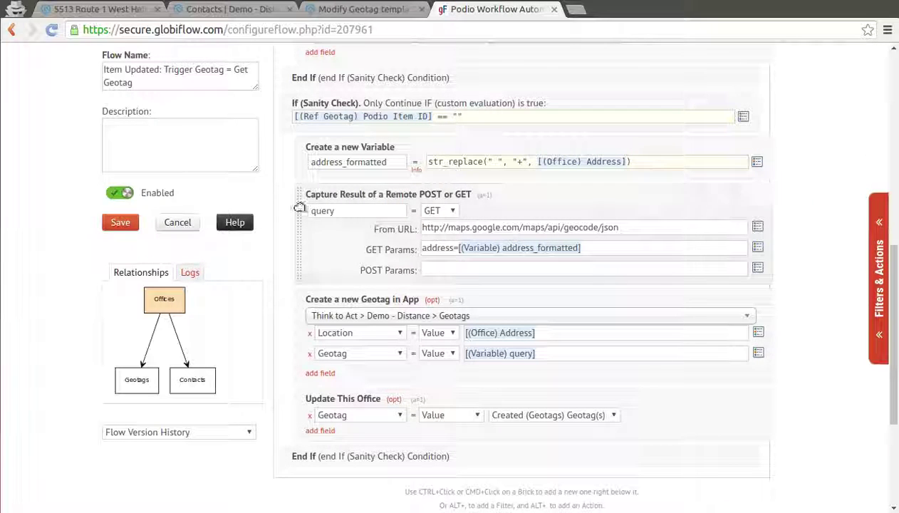
double_click(342, 210)
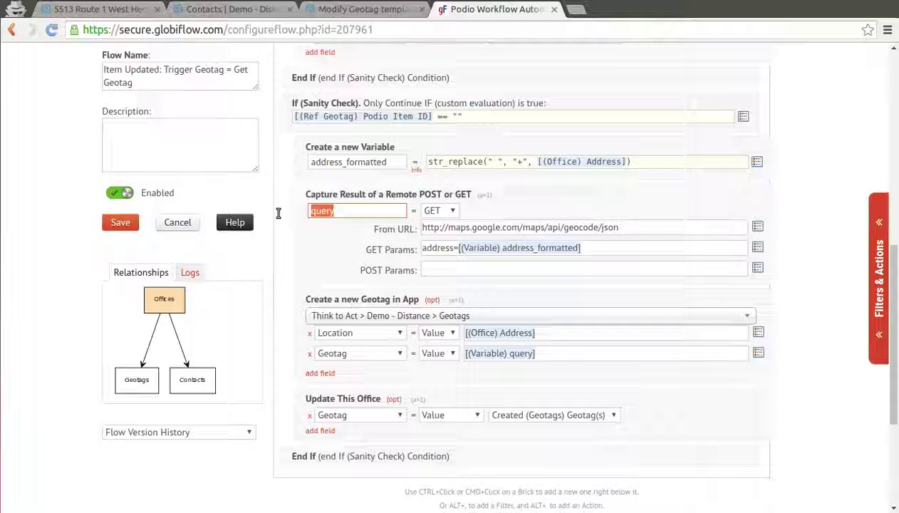
left_click(317, 248)
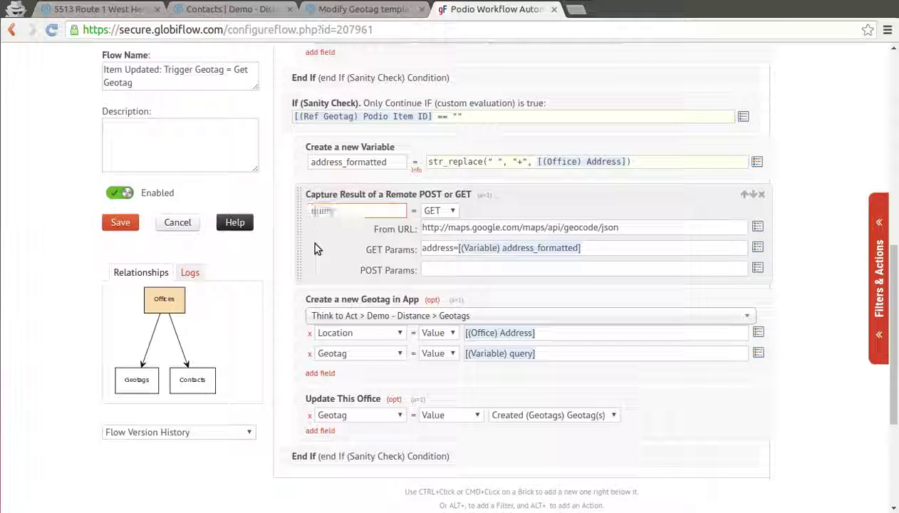
left_click(452, 210)
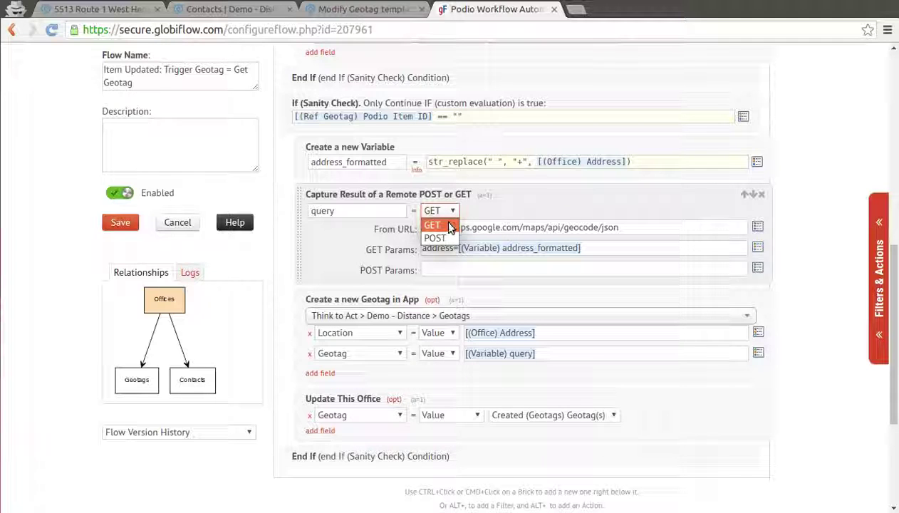
left_click(432, 225)
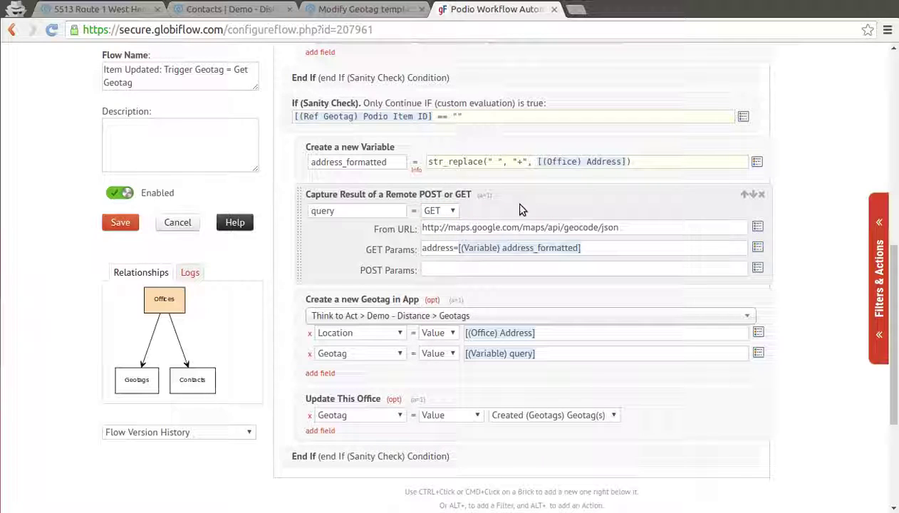
- Examine the remote request's geocode URL, its GET and POST parameters and the address_formatted variable, keeping the GET method
left_click_drag(628, 226, 409, 227)
left_click(642, 193)
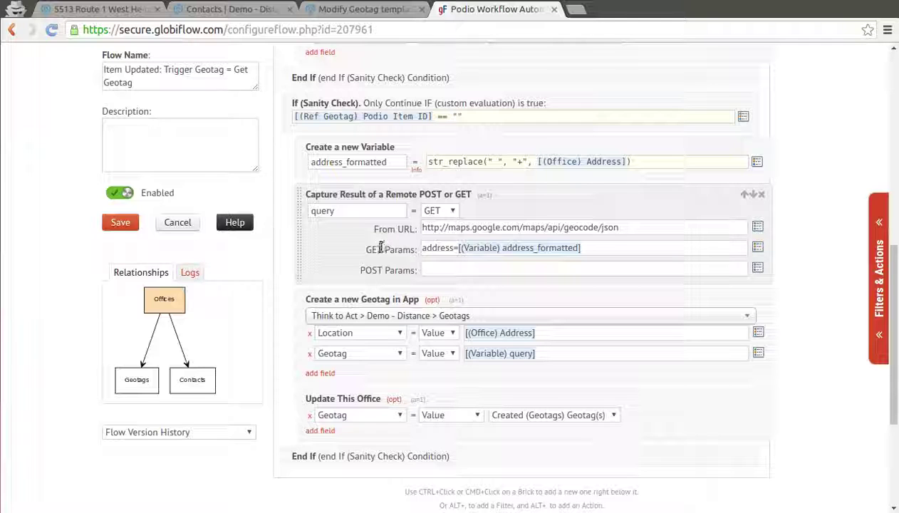
left_click_drag(368, 251, 418, 250)
left_click(344, 254)
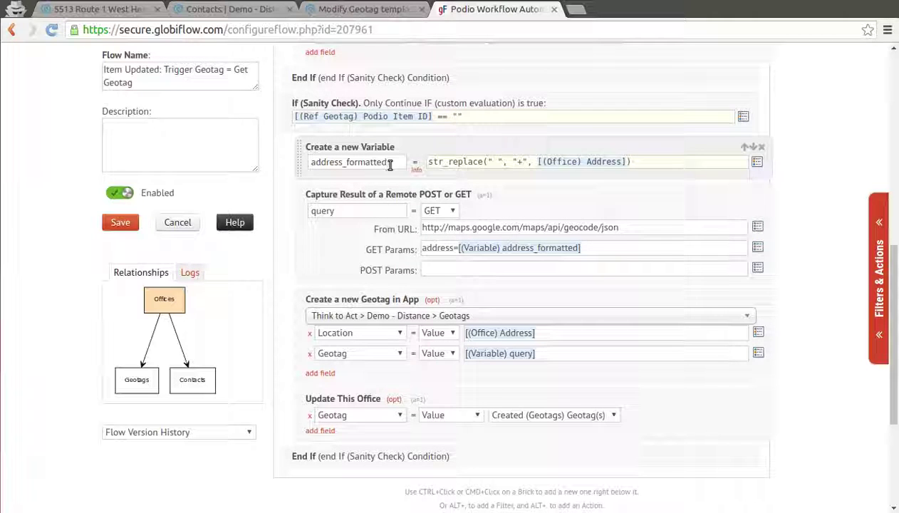
left_click_drag(389, 162, 296, 164)
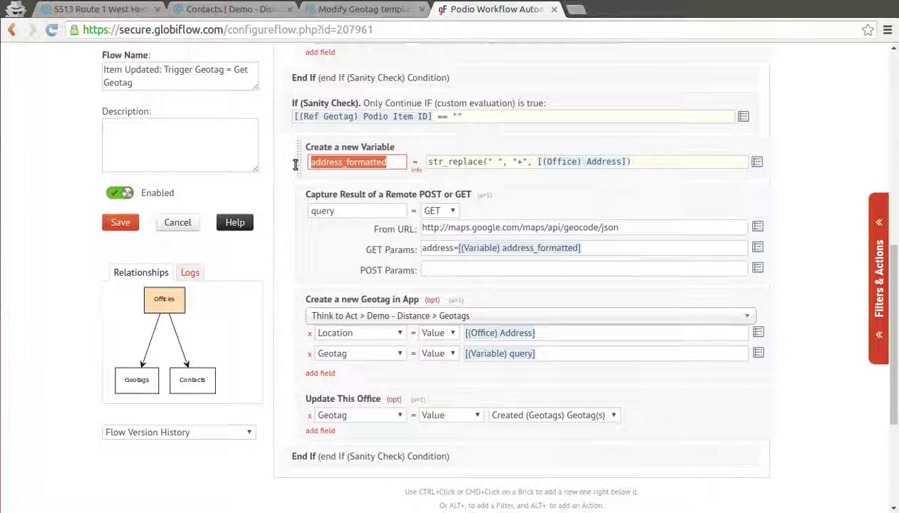
left_click(594, 250)
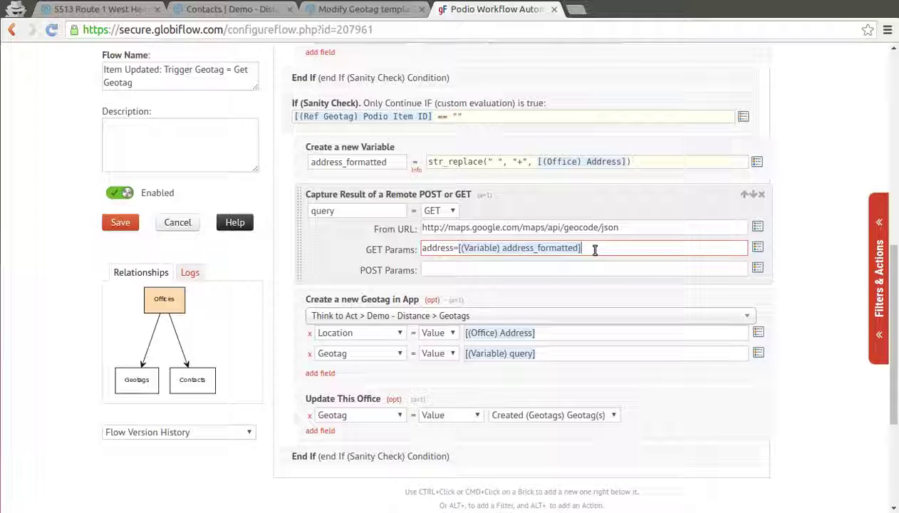
left_click(584, 266)
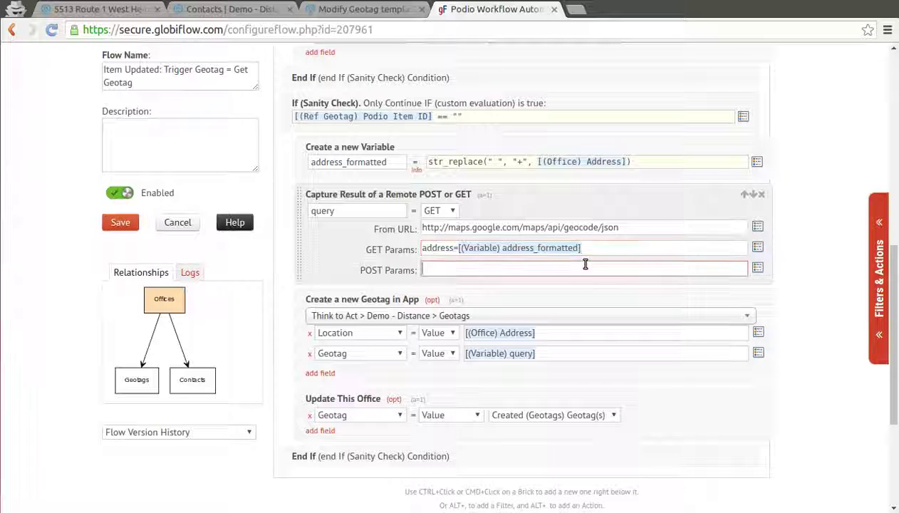
left_click(451, 211)
left_click(451, 212)
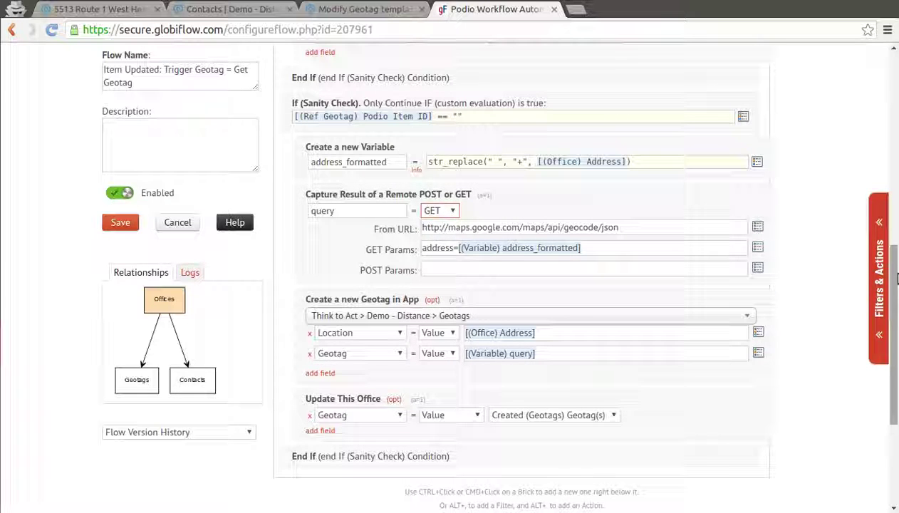
- Examine the Location and Geotag values of the Create a new Geotag action and the query variable that supplies the Geotag
left_click_drag(895, 280, 896, 292)
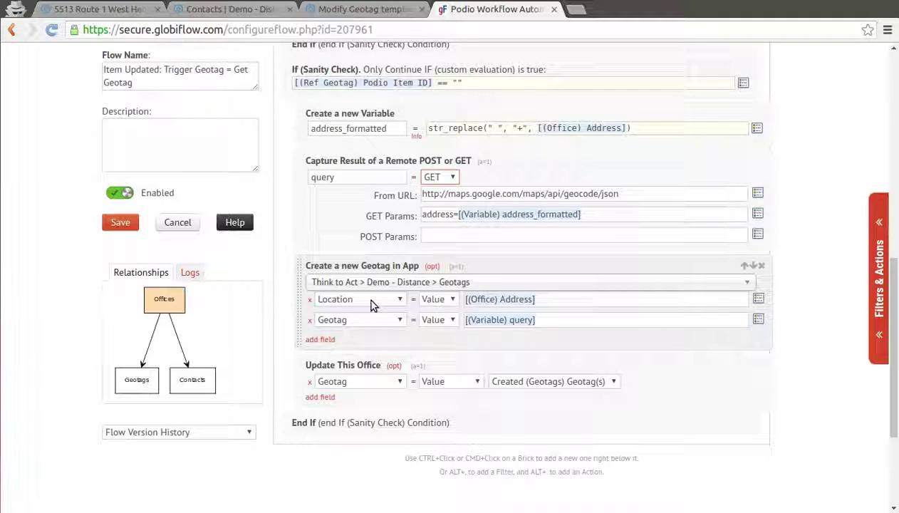
left_click(546, 299)
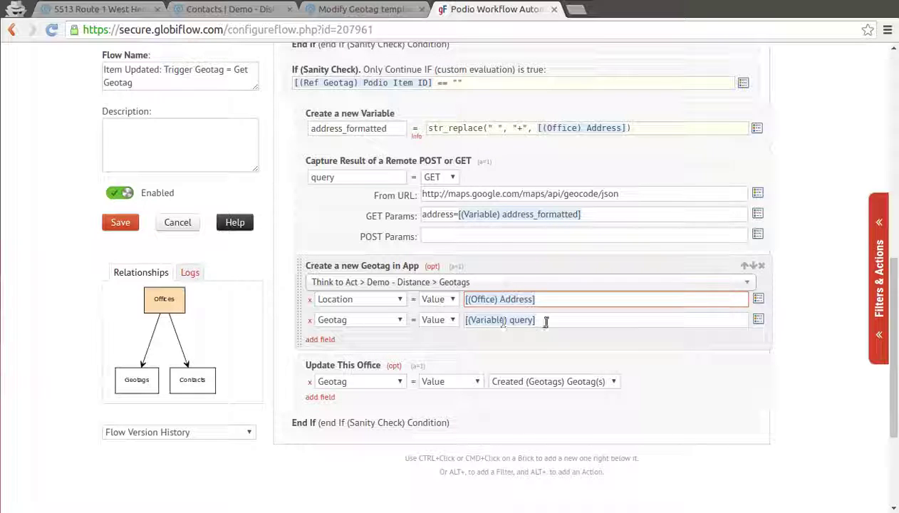
left_click_drag(397, 176, 312, 177)
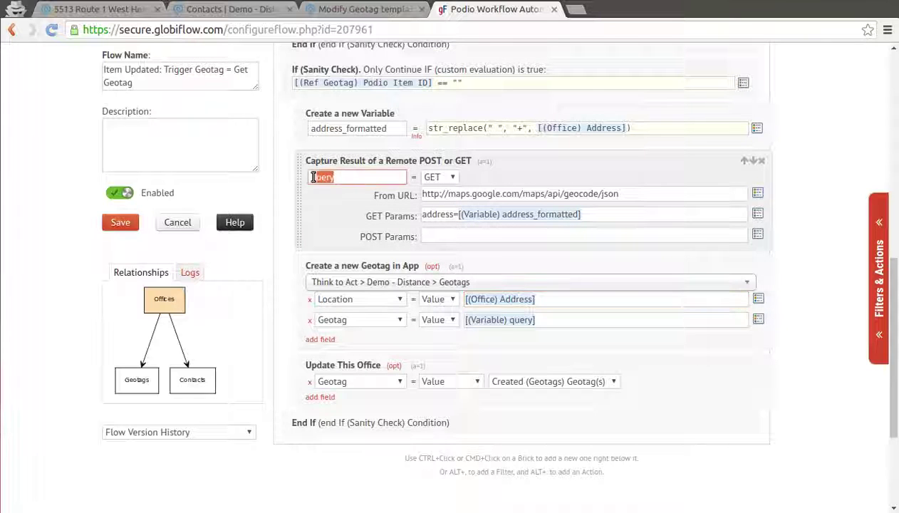
left_click(333, 247)
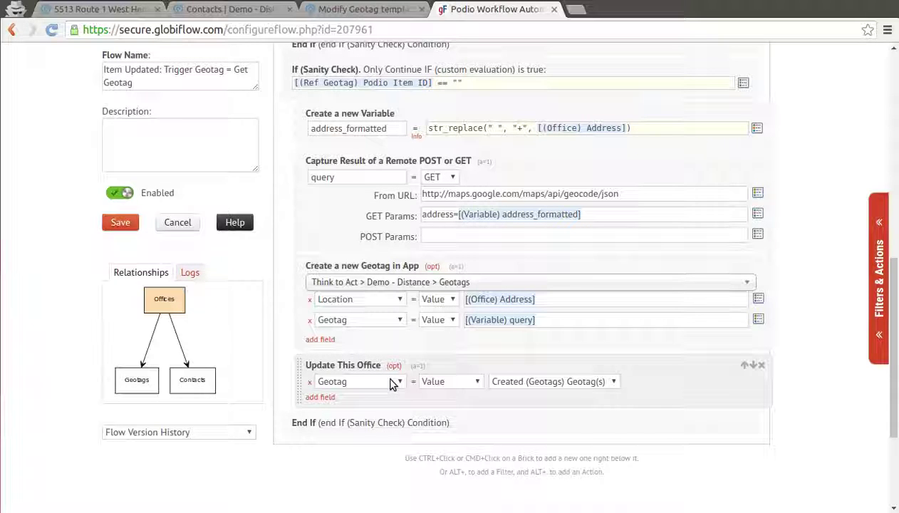
- Keep Geotag set to Created (Geotags) Geotag(s) in the last Update This Office action, and save the flow
left_click(559, 383)
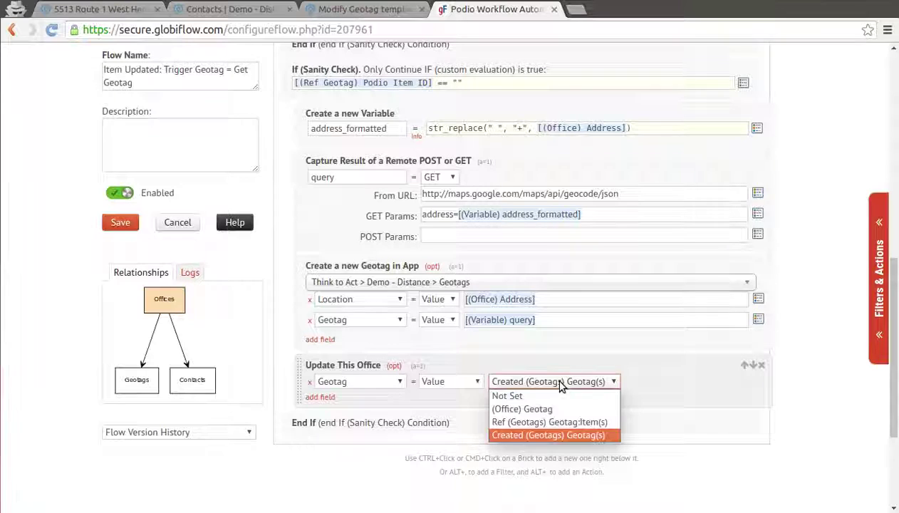
left_click(553, 435)
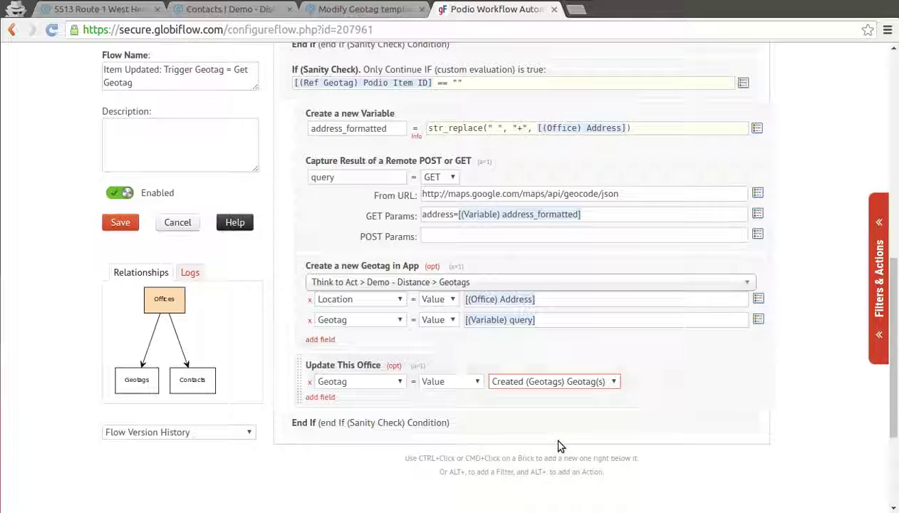
left_click(386, 383)
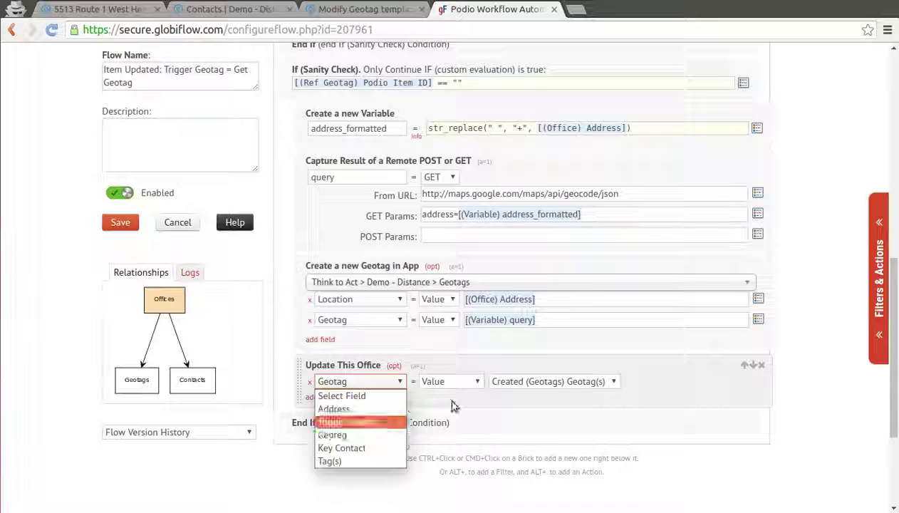
left_click(541, 378)
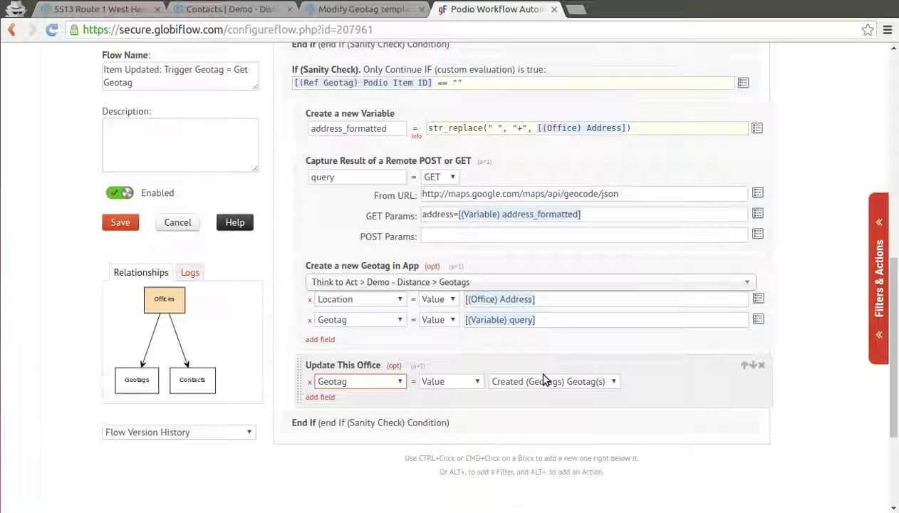
left_click(121, 223)
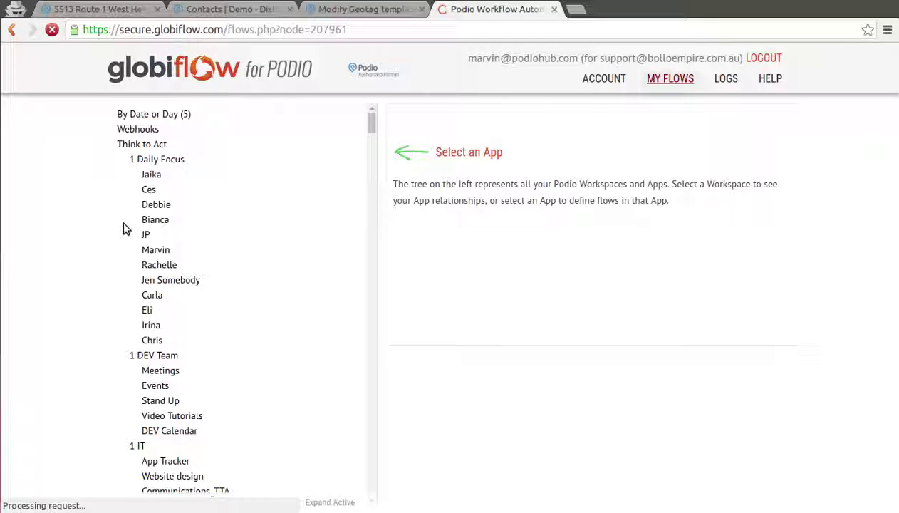
- Switch to the office item in Podio and set its Trigger Geotag field to Get Geotag
left_click(100, 15)
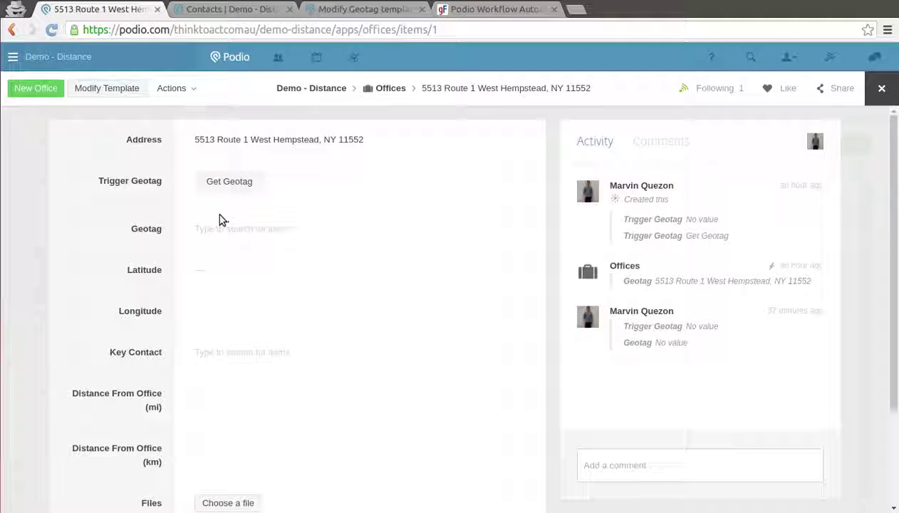
left_click(244, 187)
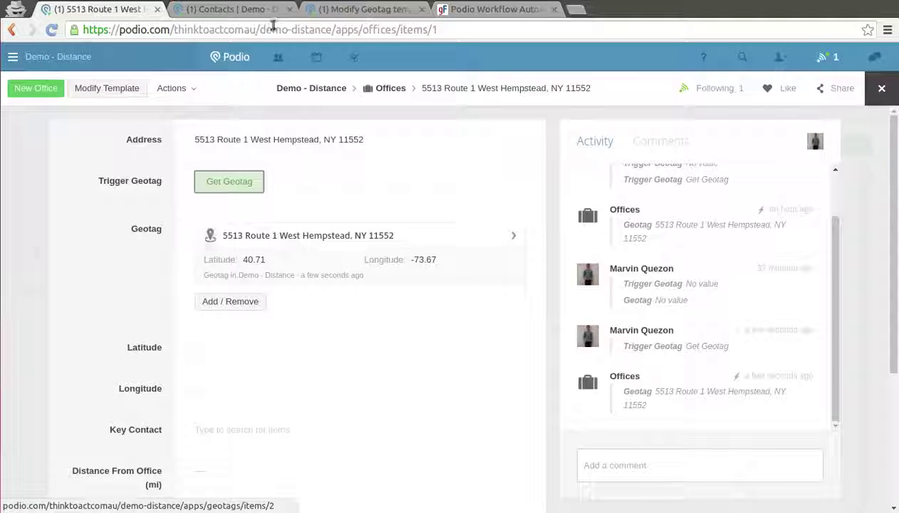
- Close the Geotag template, reload the Geotags app and open the geotag item created for the office address
left_click(389, 15)
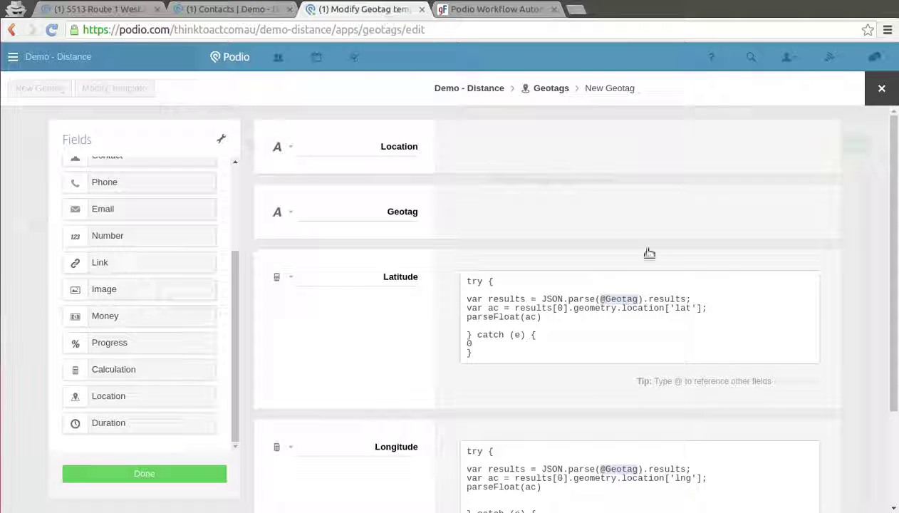
left_click(883, 91)
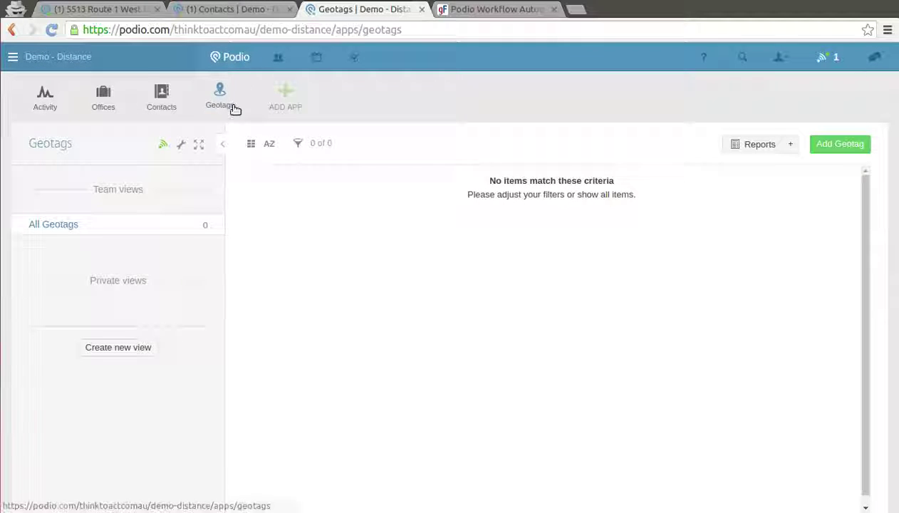
left_click(52, 31)
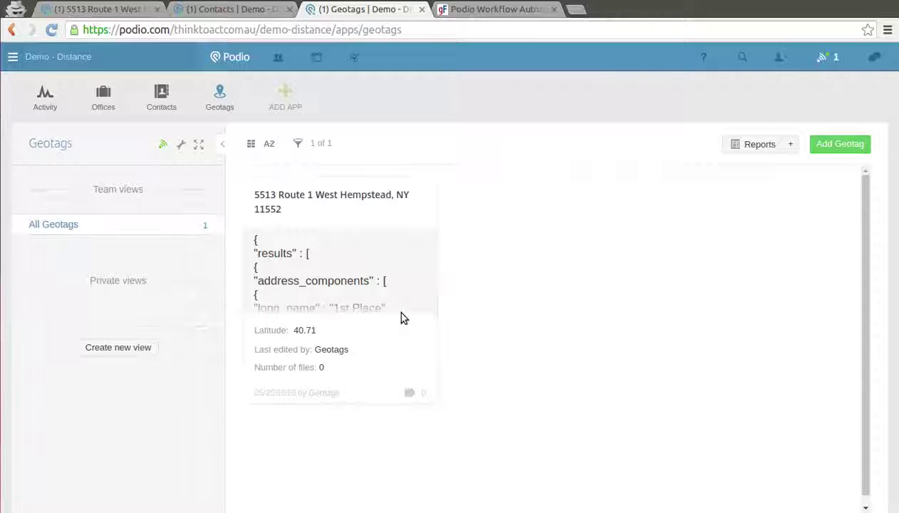
left_click(356, 184)
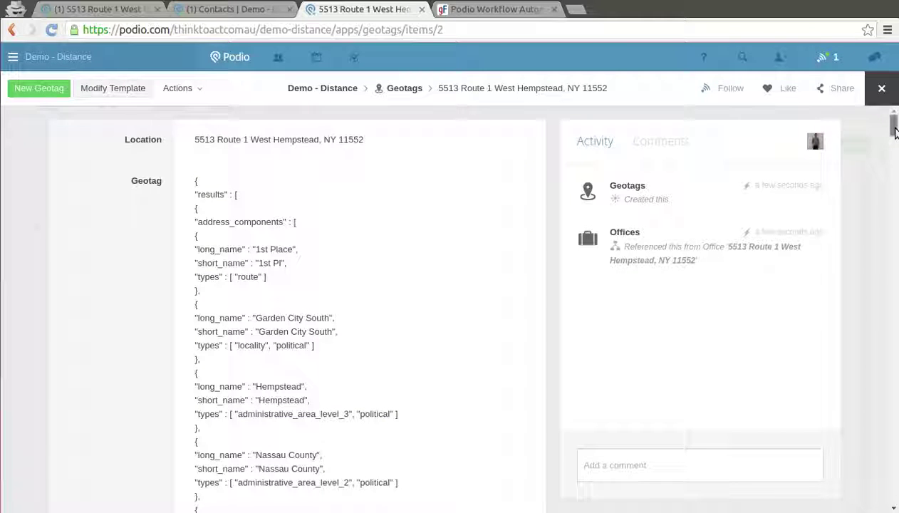
- Read through the geotag item's JSON response, including its geometry location, down to the Latitude and Longitude fields
left_click_drag(893, 132, 894, 130)
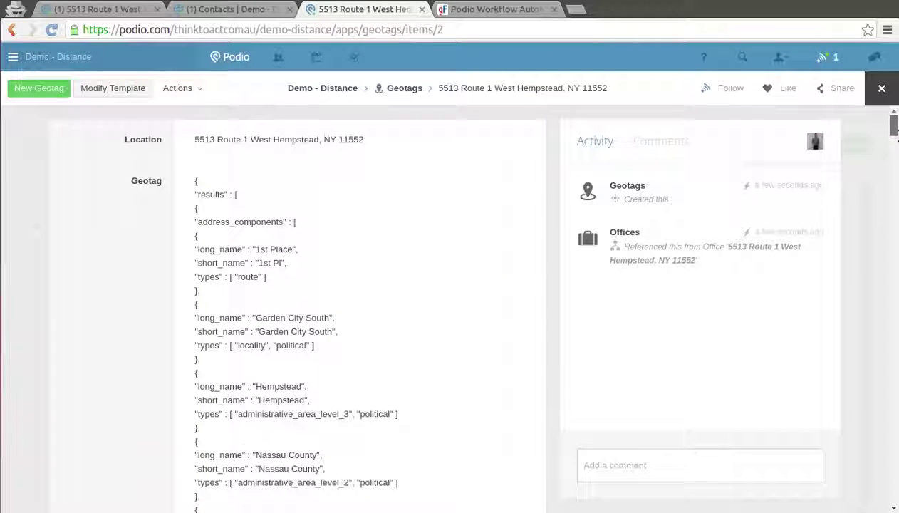
left_click_drag(896, 135, 895, 86)
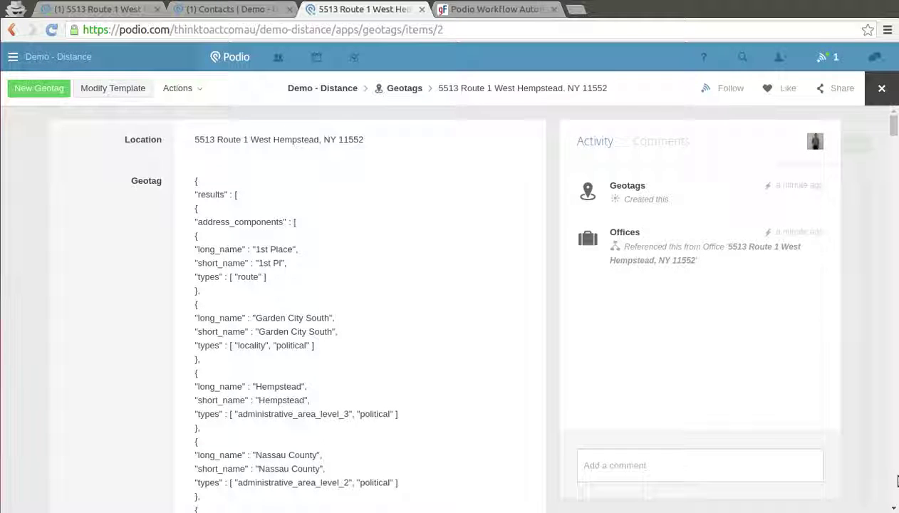
scroll(894, 507, "down", 8)
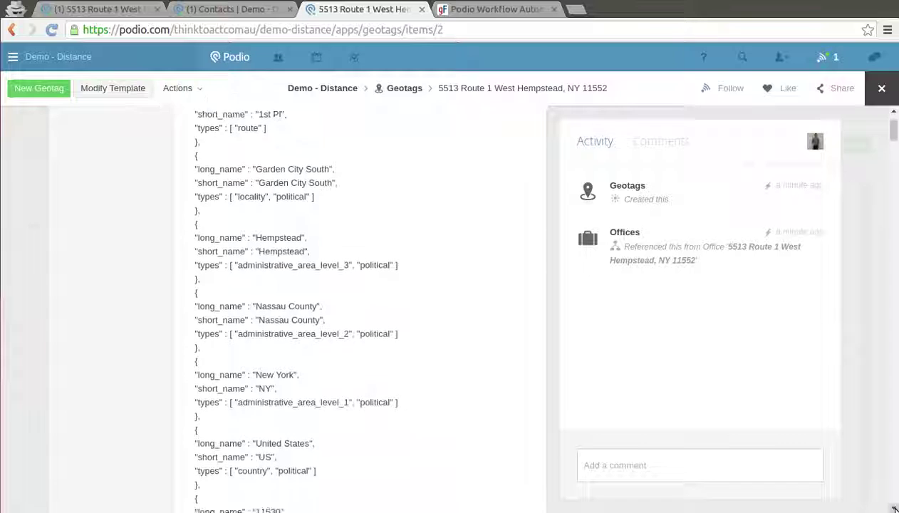
scroll(895, 508, "down", 8)
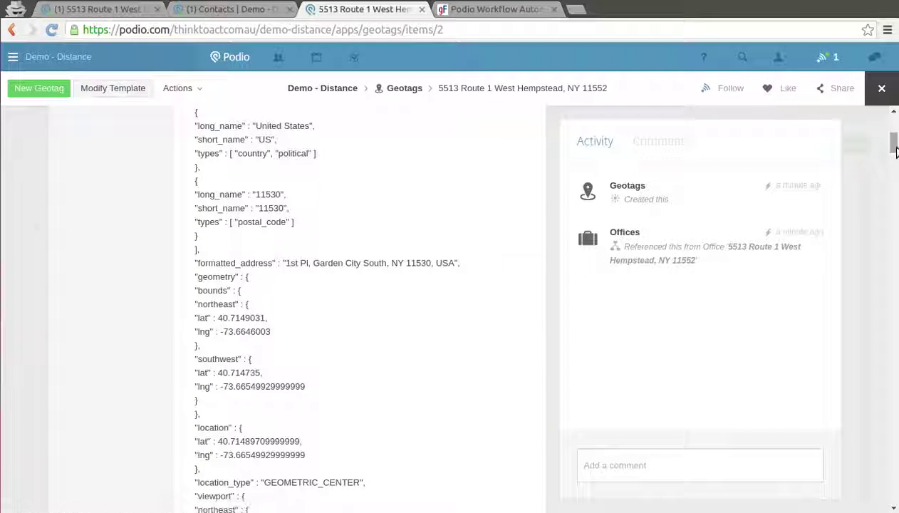
left_click_drag(894, 149, 895, 498)
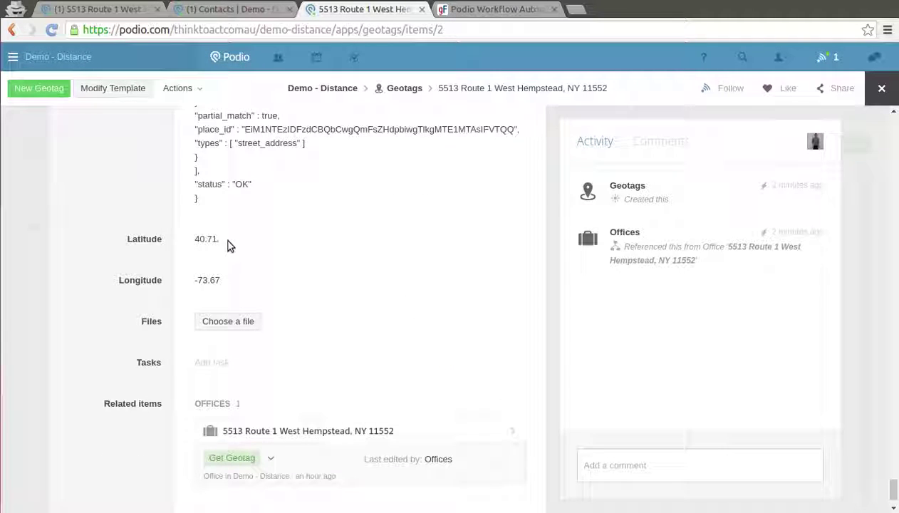
left_click(114, 89)
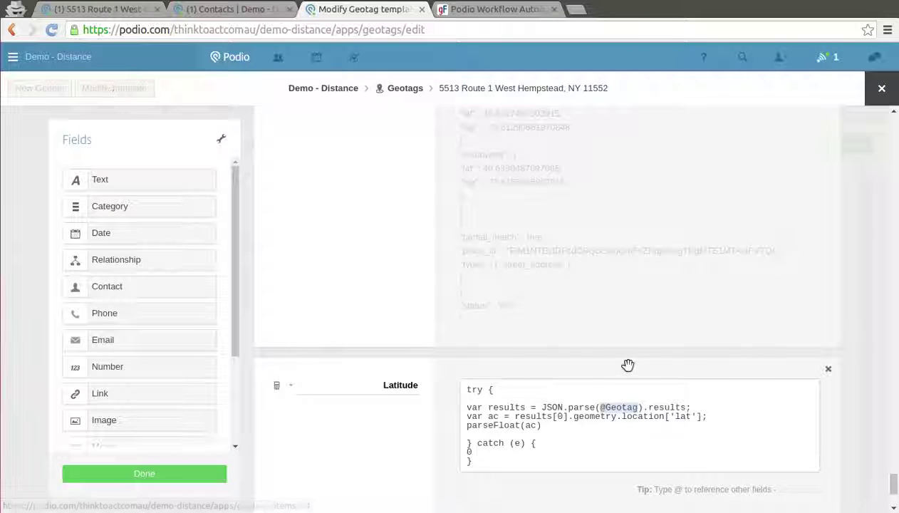
left_click_drag(895, 482, 895, 492)
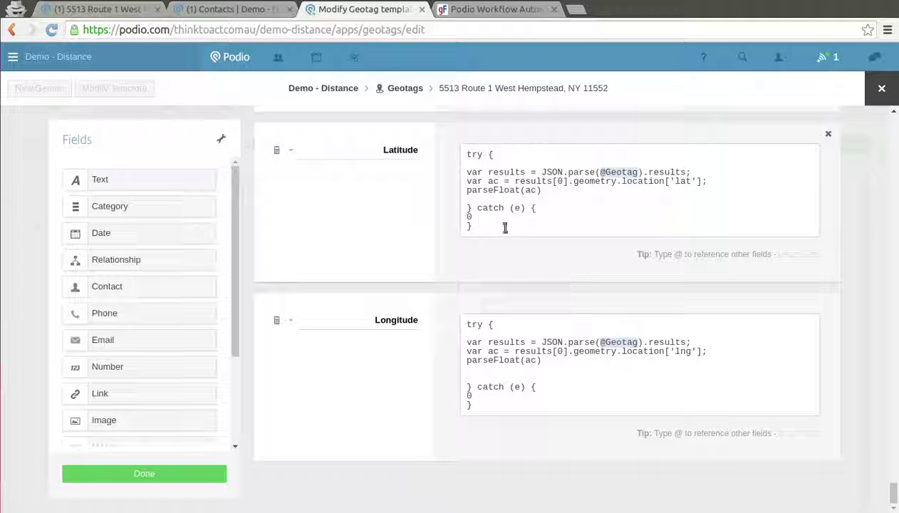
left_click_drag(504, 227, 446, 157)
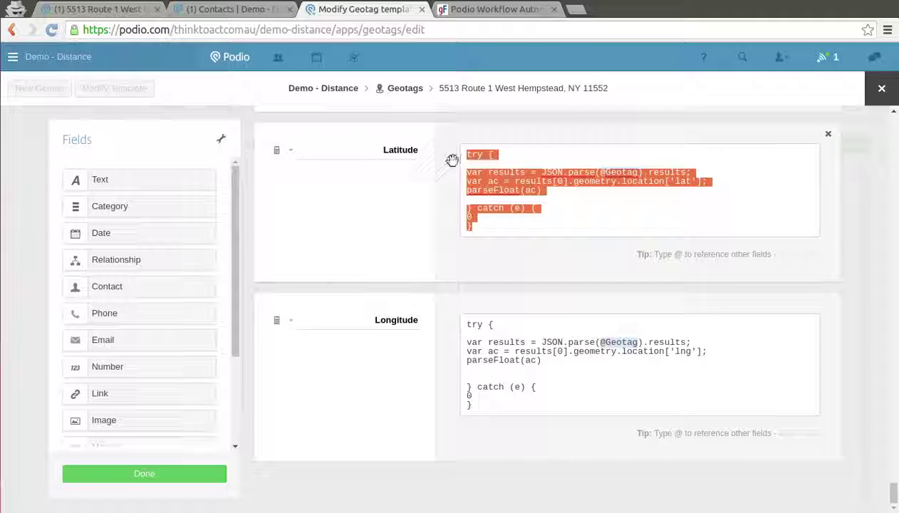
left_click(519, 139)
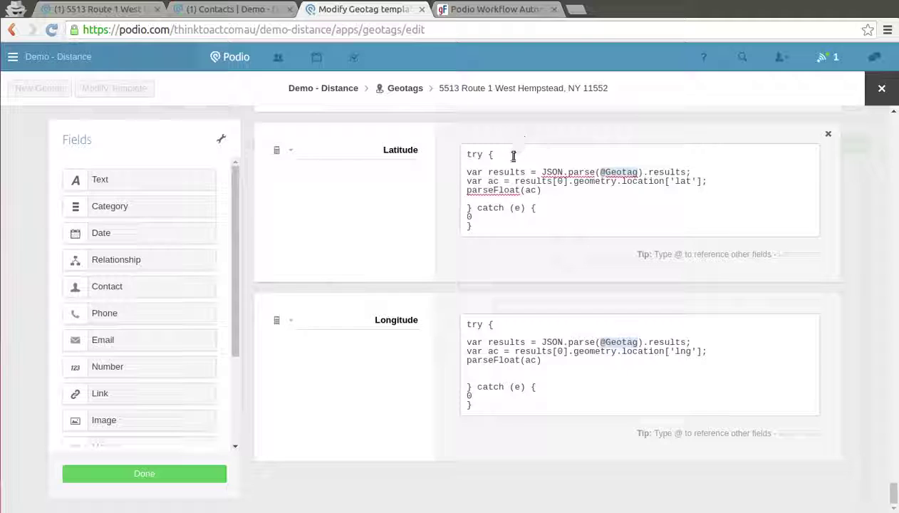
left_click(513, 156)
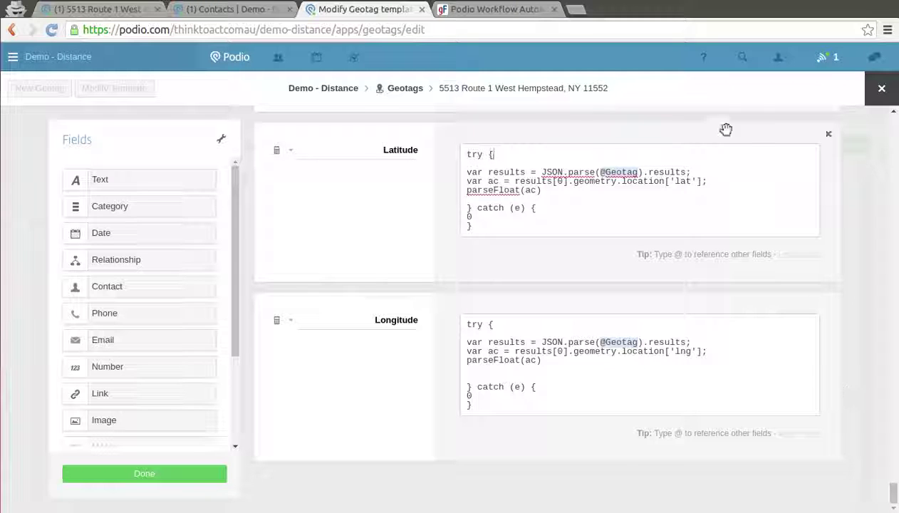
left_click_drag(600, 171, 640, 172)
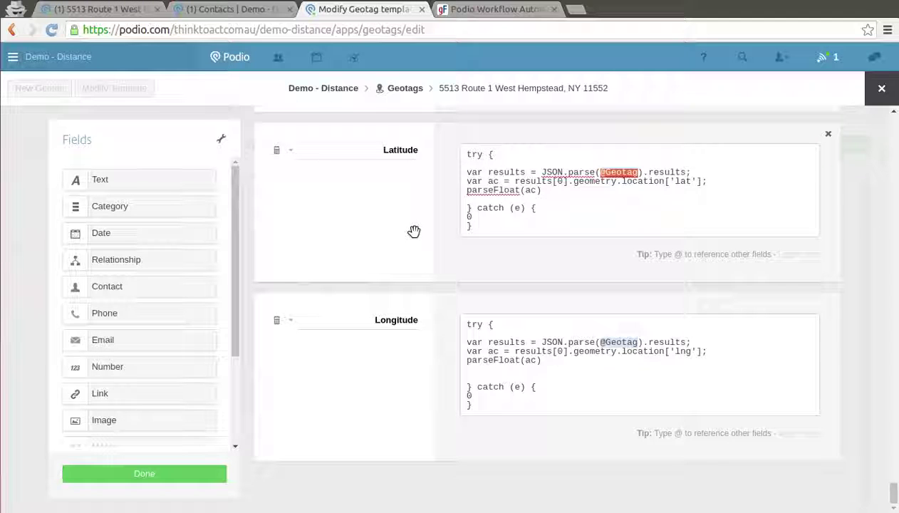
left_click(613, 176)
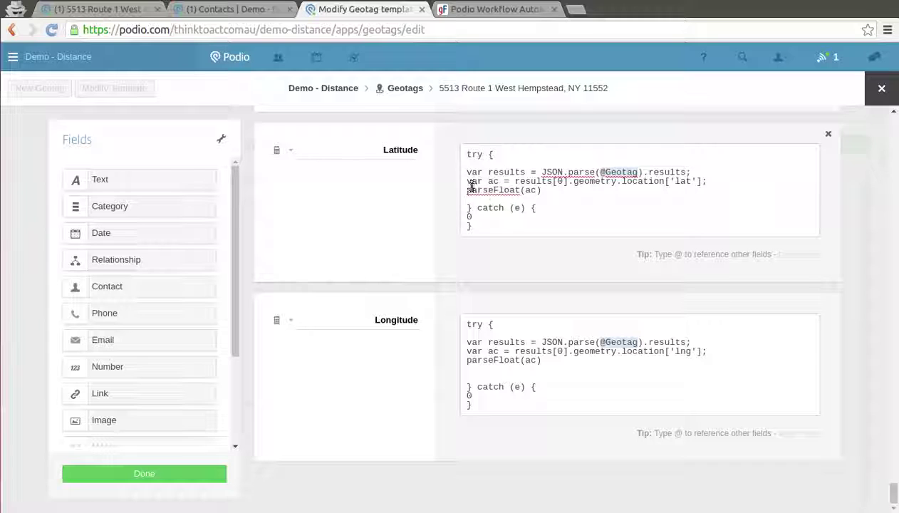
- Examine the Latitude calculation's ac variable, its 'lat' location key and the parseFloat call
left_click_drag(467, 182, 500, 183)
left_click(500, 184)
double_click(682, 181)
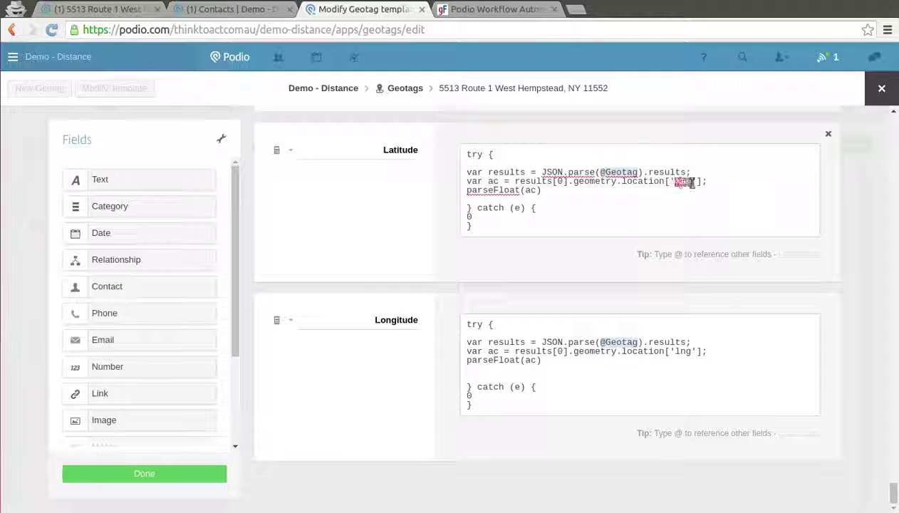
left_click(590, 268)
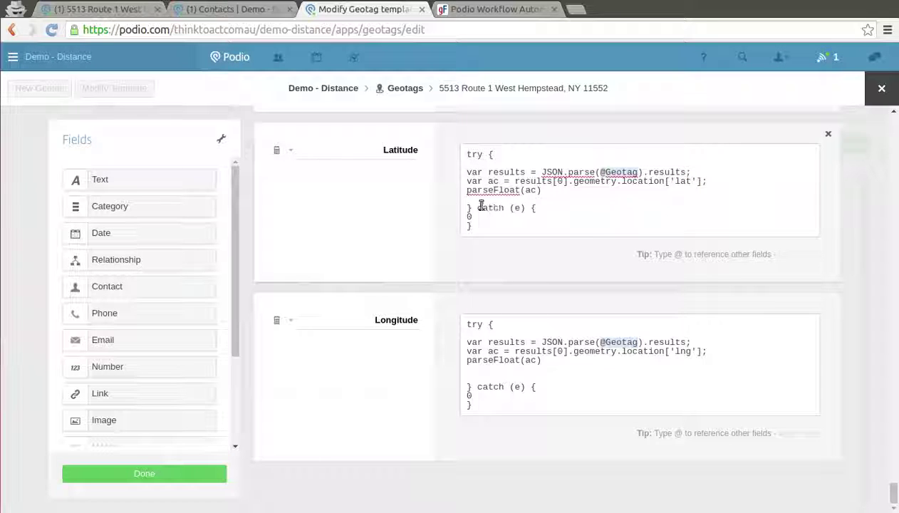
left_click_drag(467, 191, 525, 191)
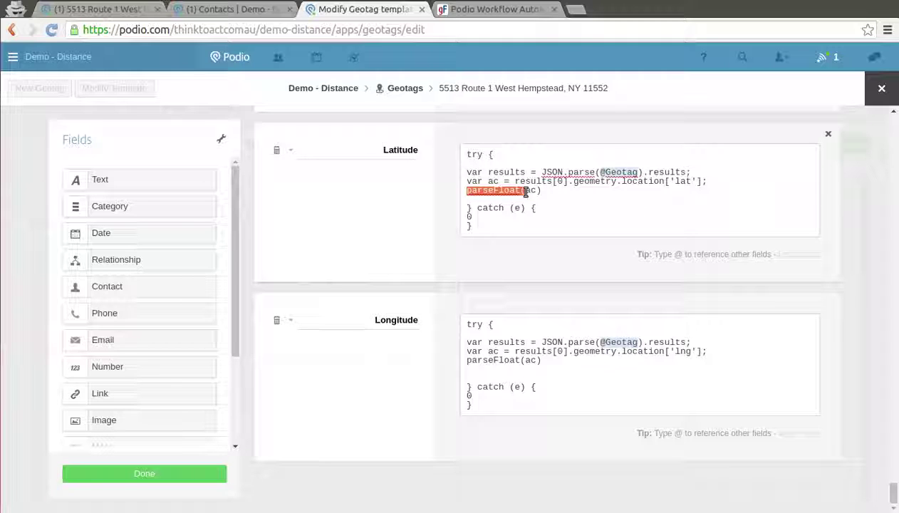
left_click(525, 191)
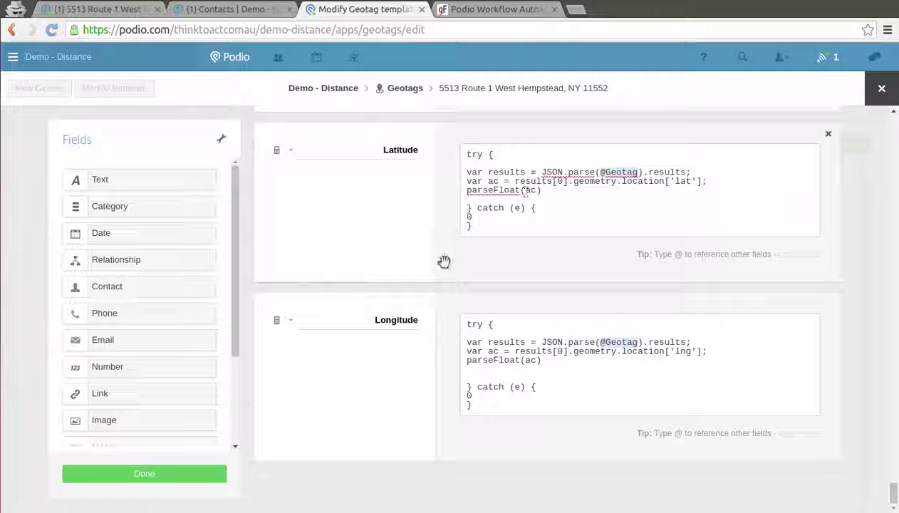
- Put the catch (e) clause of the Latitude calculation on its own line below the try block's closing brace
left_click(474, 207)
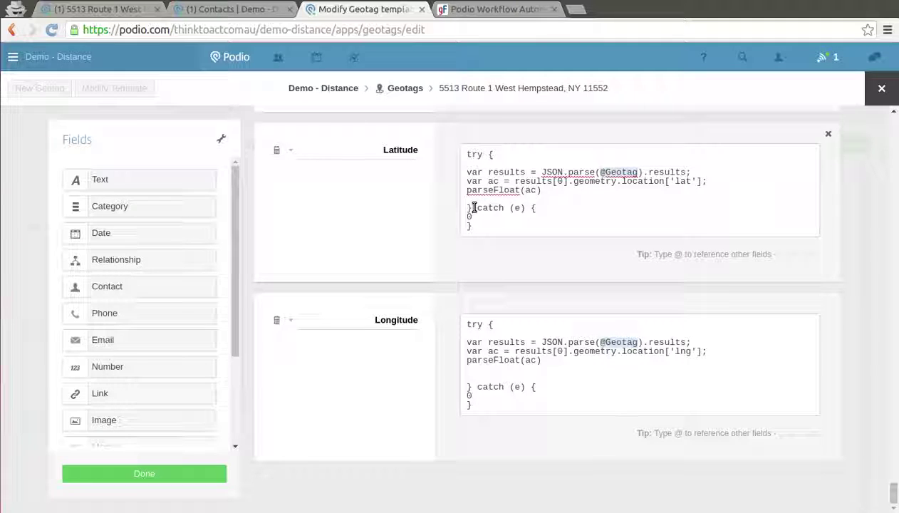
key("Return")
key("Delete")
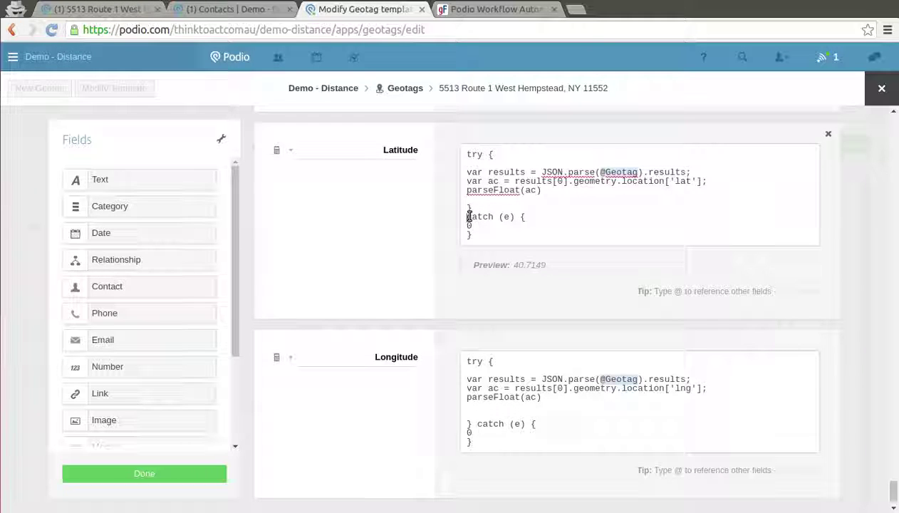
mouse_move(467, 216)
left_mouse_down()
mouse_move(509, 217)
mouse_move(477, 223)
left_mouse_up()
left_click(479, 224)
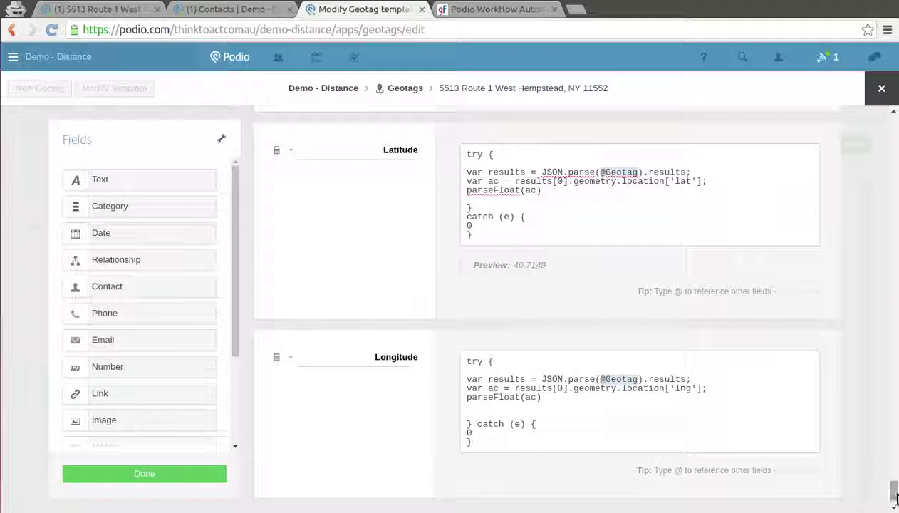
scroll(894, 497, "down", 1)
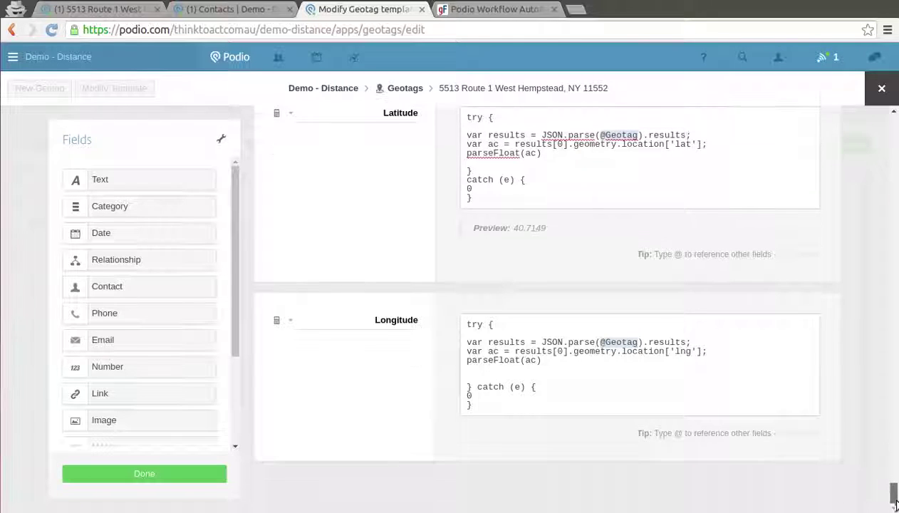
left_click(493, 324)
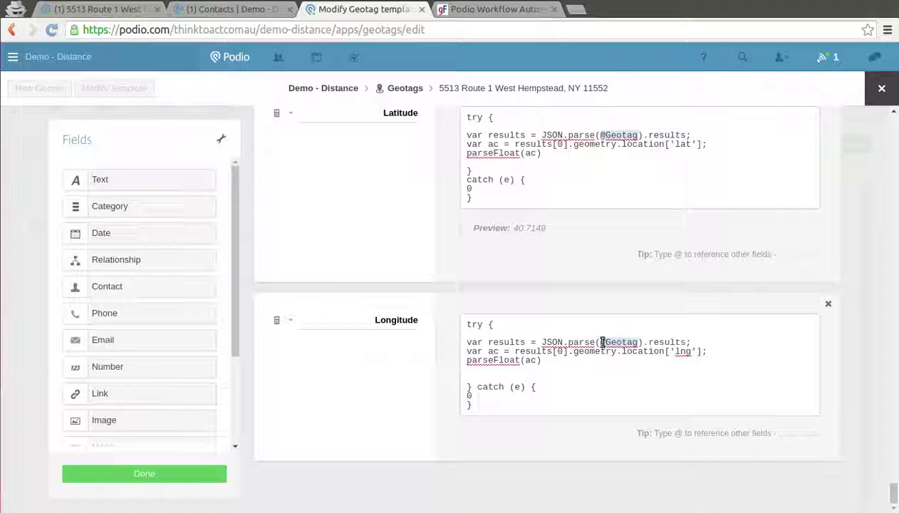
left_click_drag(602, 342, 639, 342)
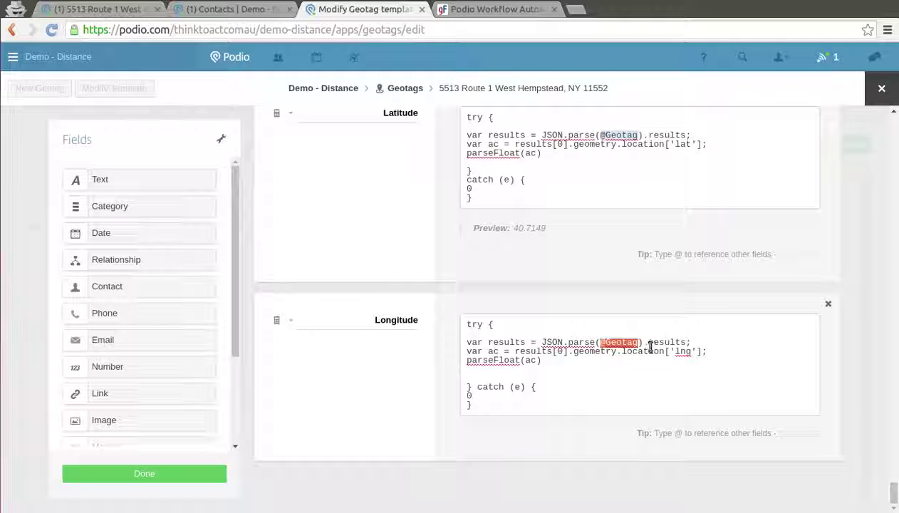
left_click(692, 342)
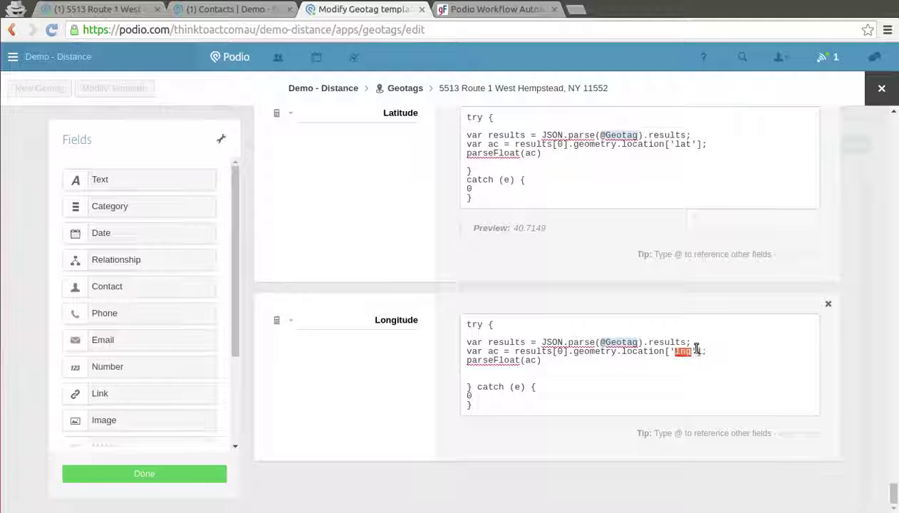
left_click(696, 349)
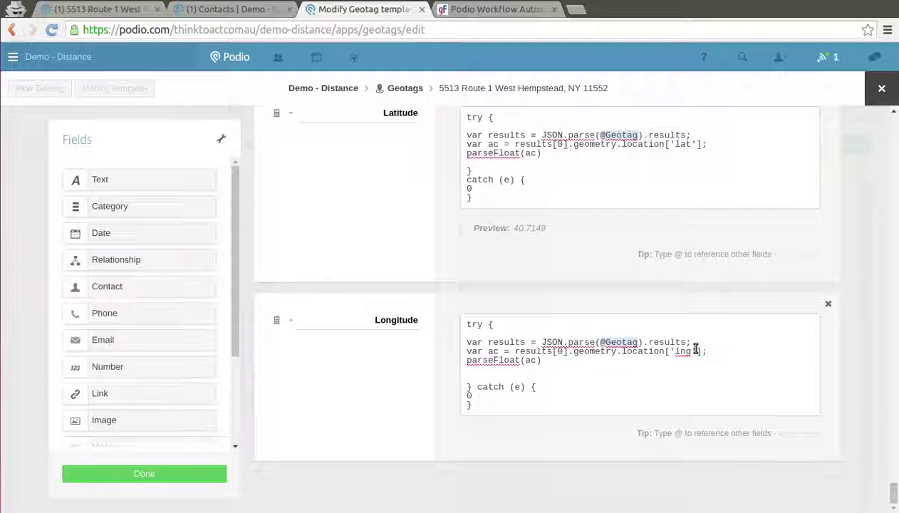
double_click(531, 361)
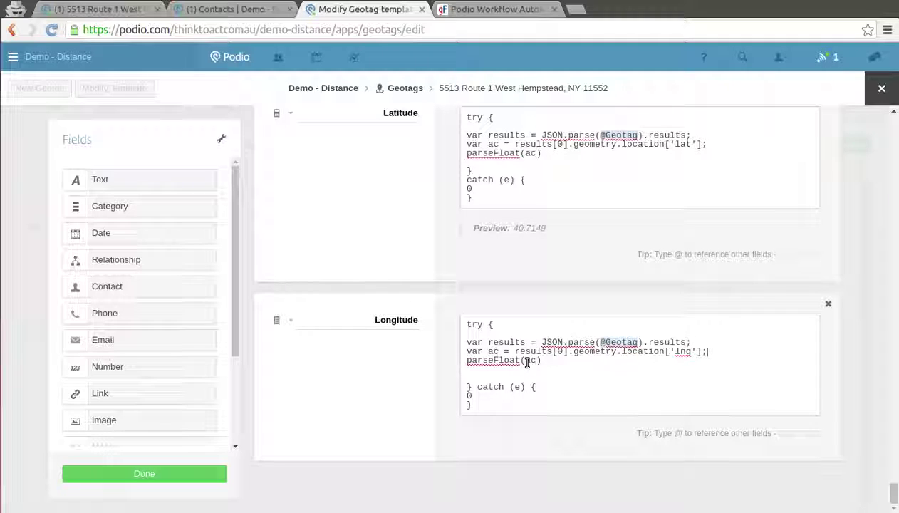
left_click(428, 368)
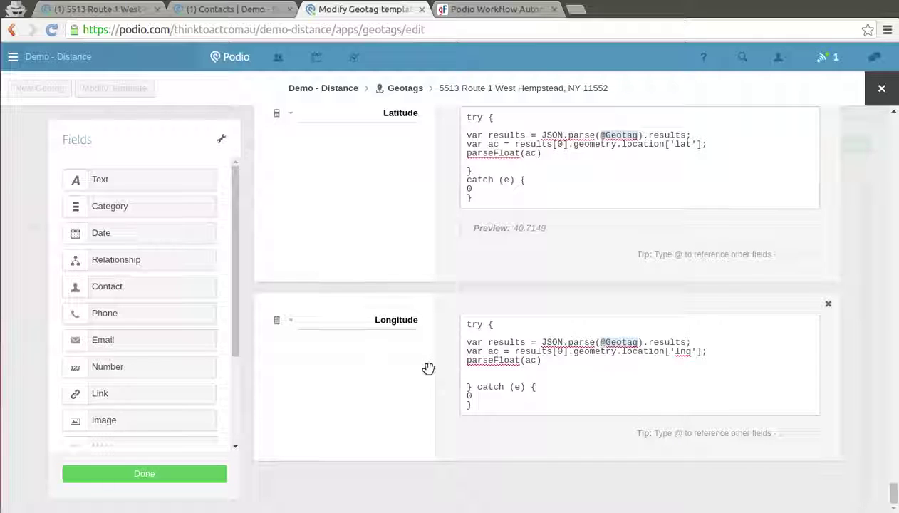
- Move the Longitude calculation's catch (e) clause below the try block's closing brace, separated by a blank line
left_click(475, 385)
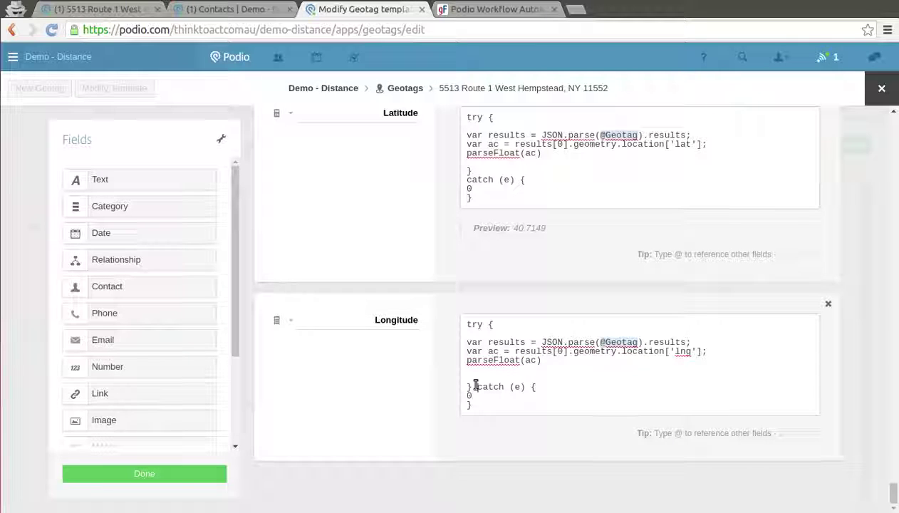
key("Return")
key("Return")
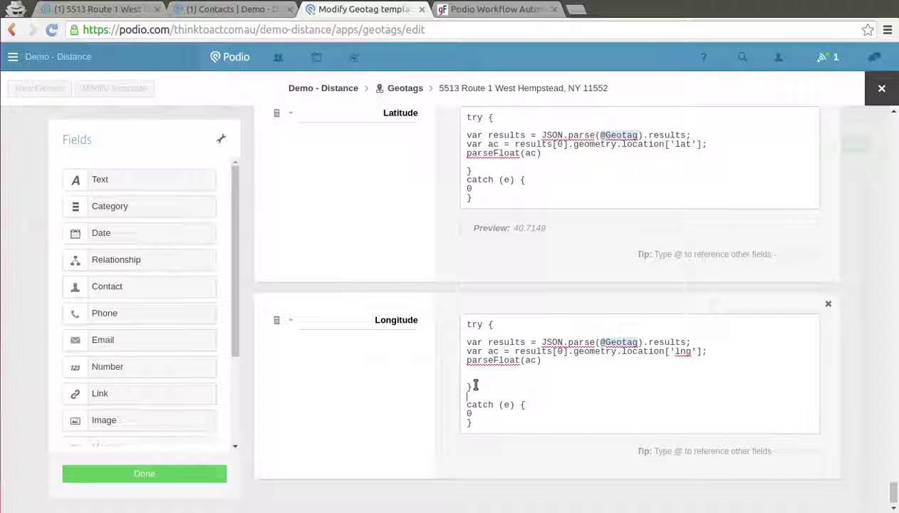
key("Down")
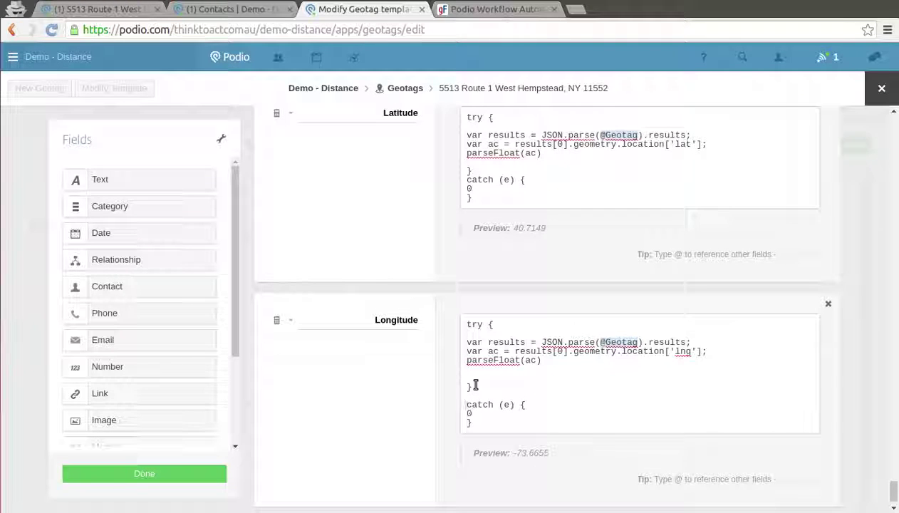
- Remove the blank line above the Longitude calculation's catch (e) clause and save the Geotag template
key("shift+Right")
key("shift+Right")
key("shift+Right")
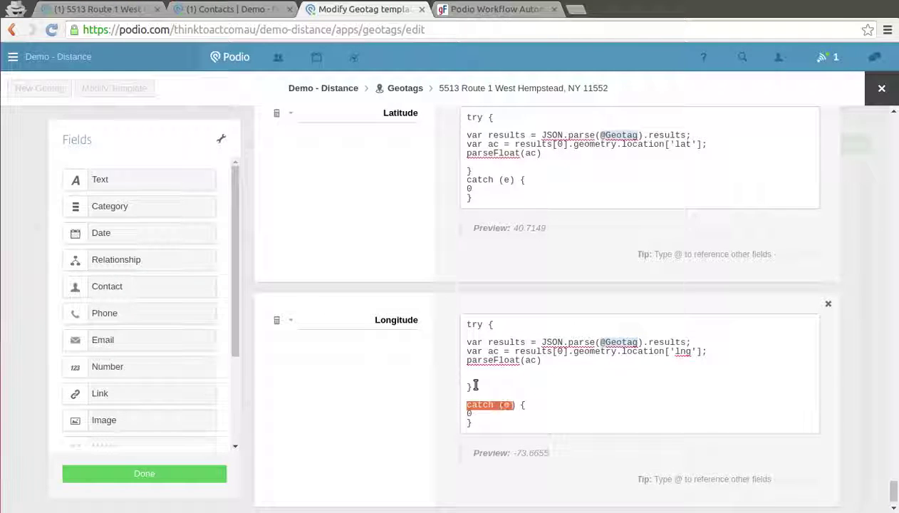
key("Down")
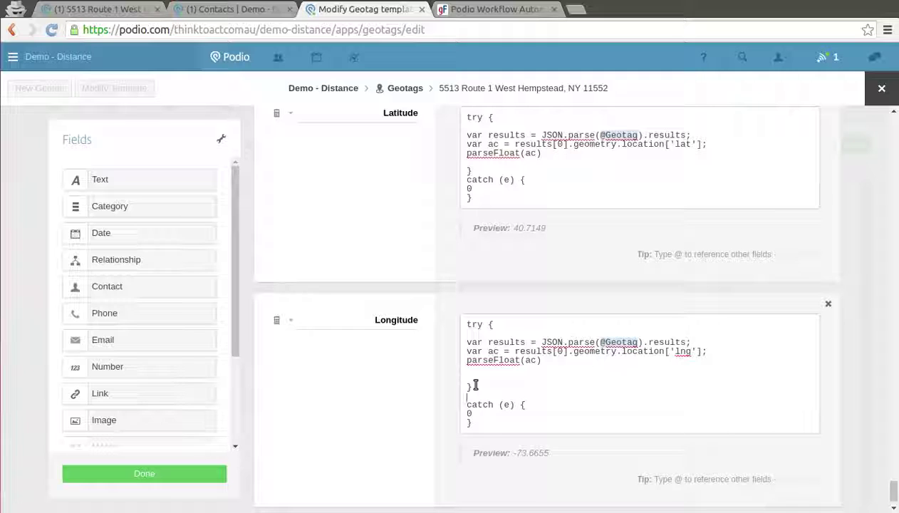
key("BackSpace")
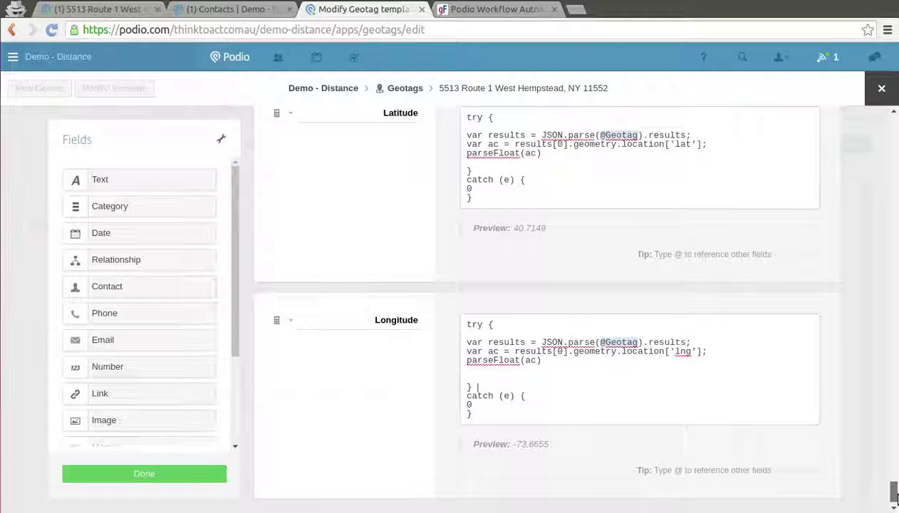
left_click(163, 475)
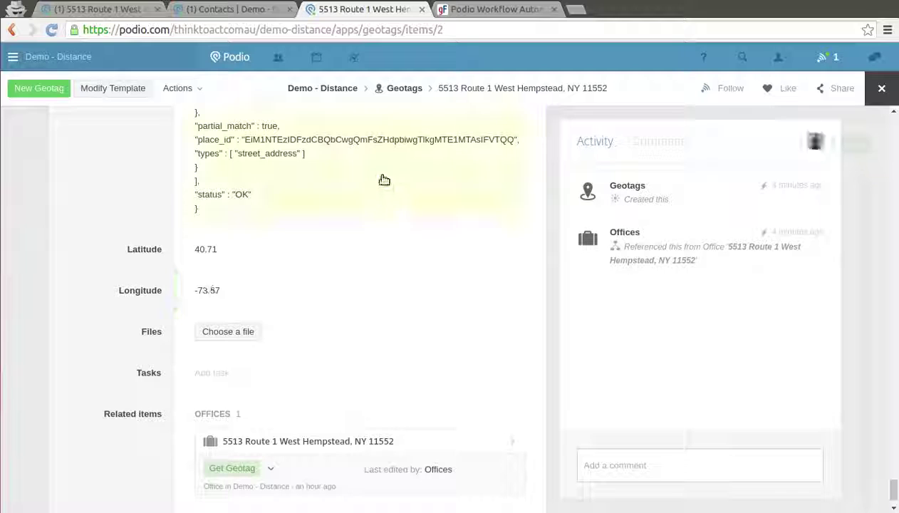
left_click(104, 14)
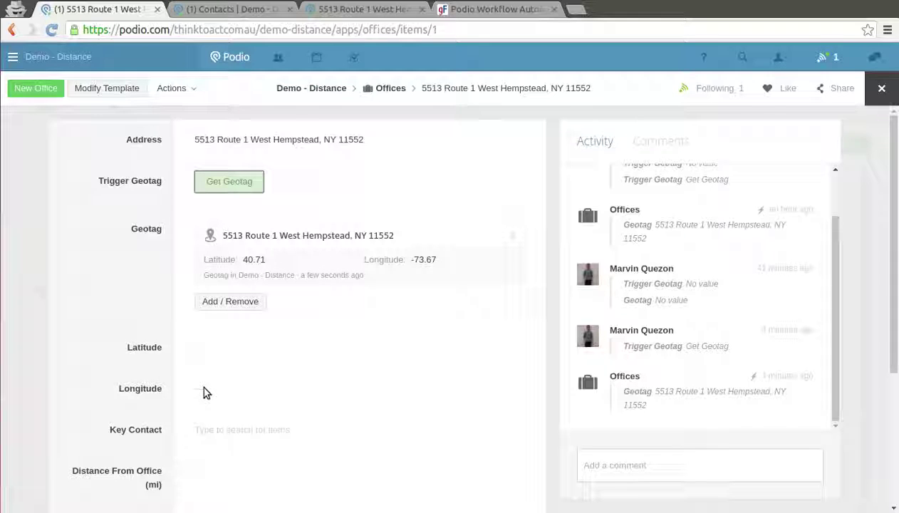
left_click(122, 86)
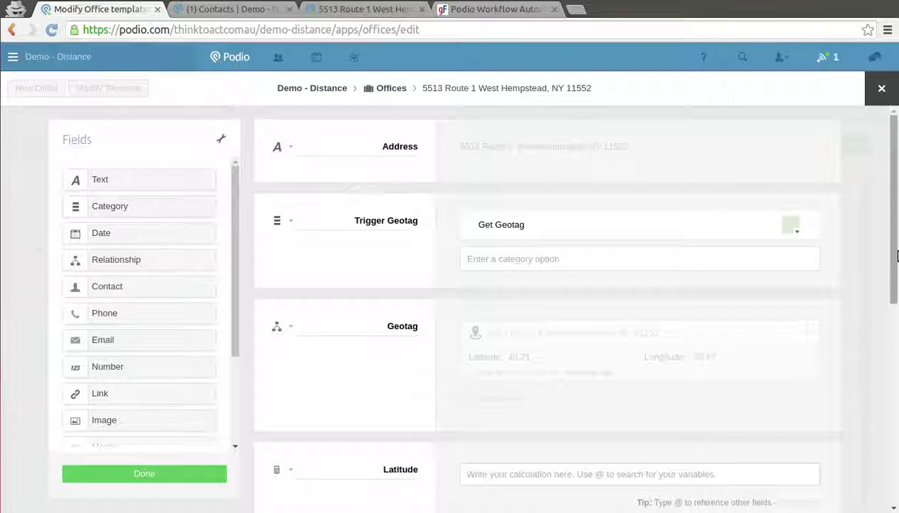
scroll(895, 257, "down", 3)
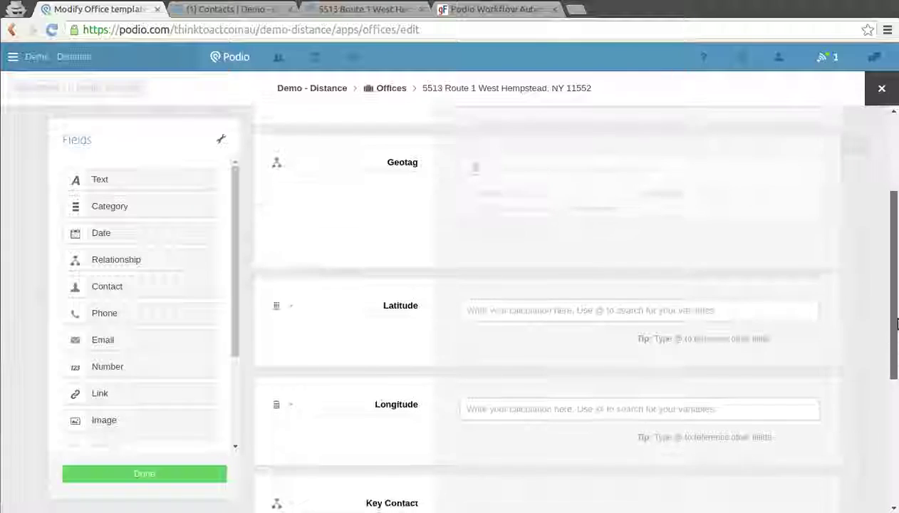
left_click(585, 314)
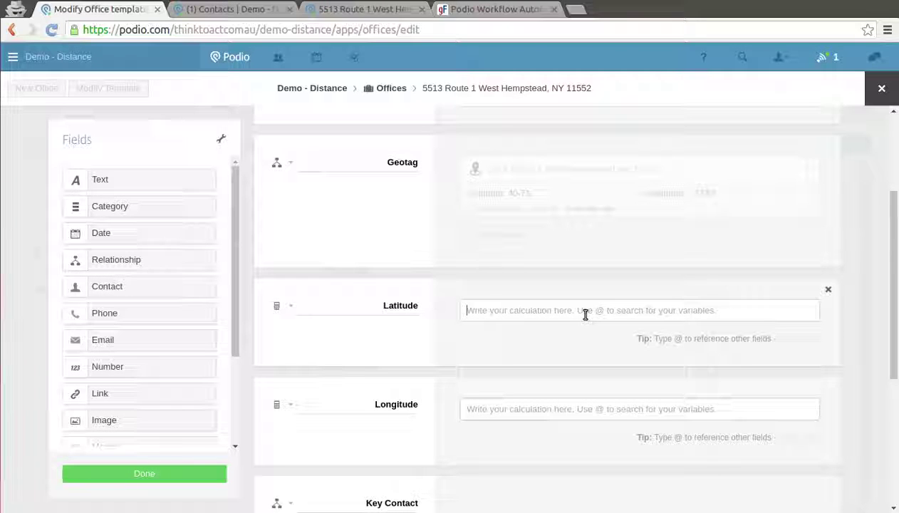
type("@a")
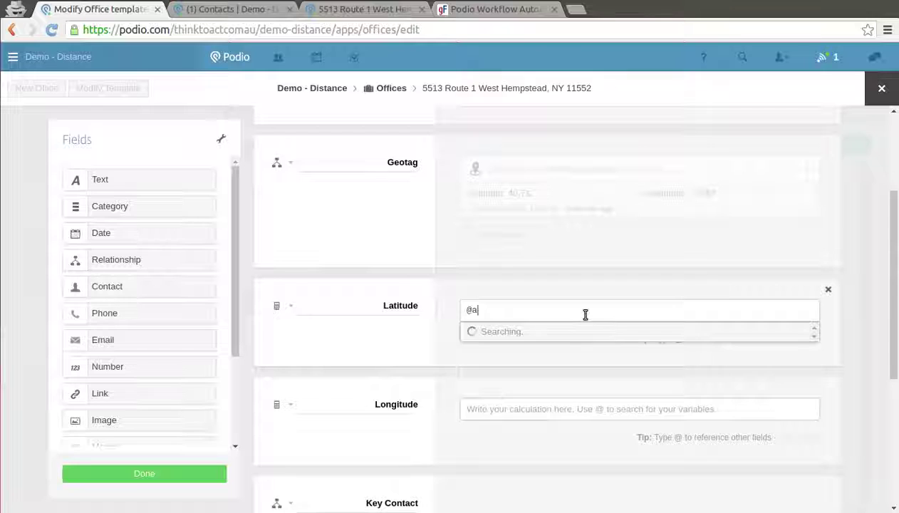
type("ll of lat")
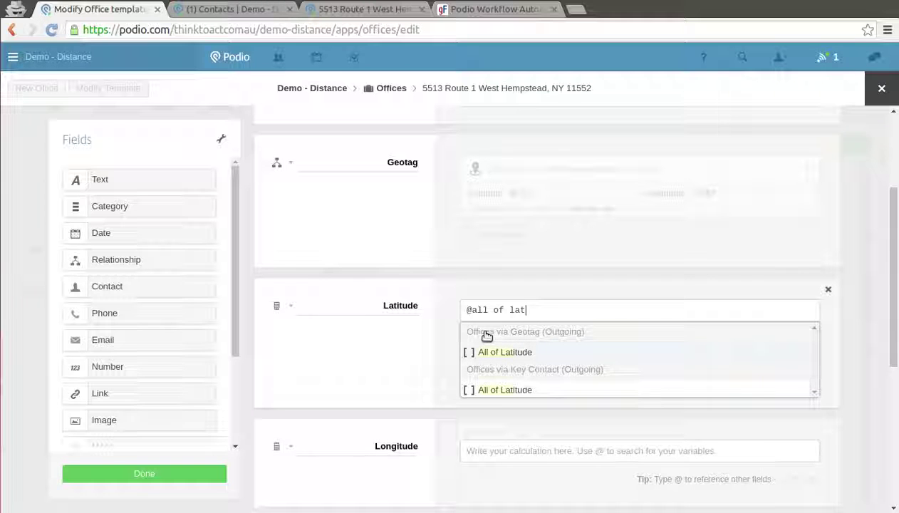
left_click(535, 353)
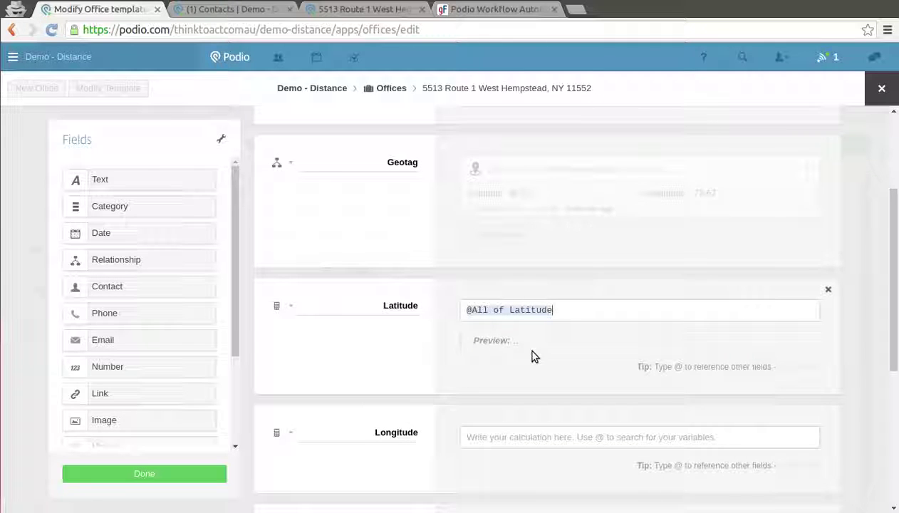
type("[0]")
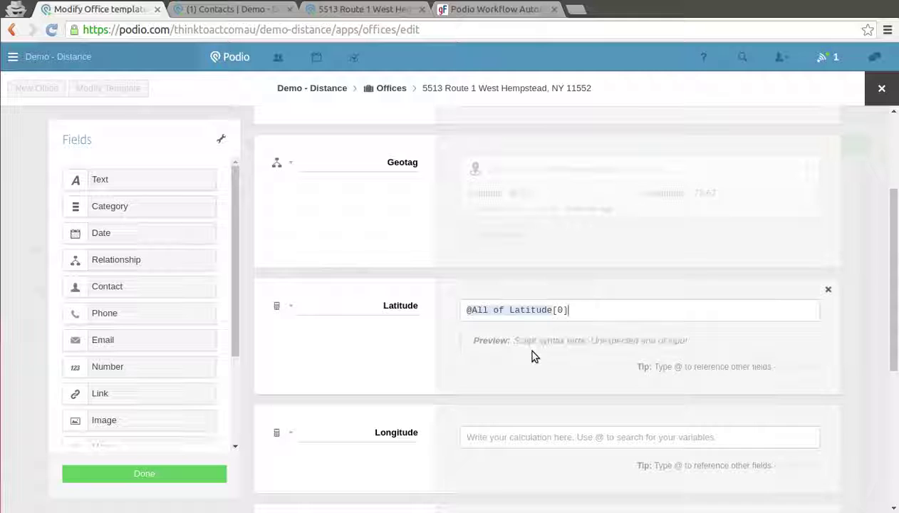
type(";")
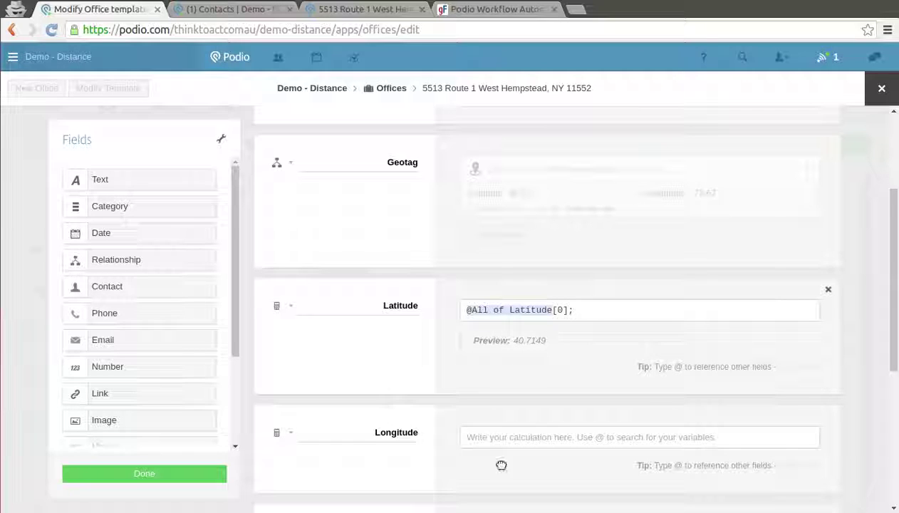
left_click(500, 436)
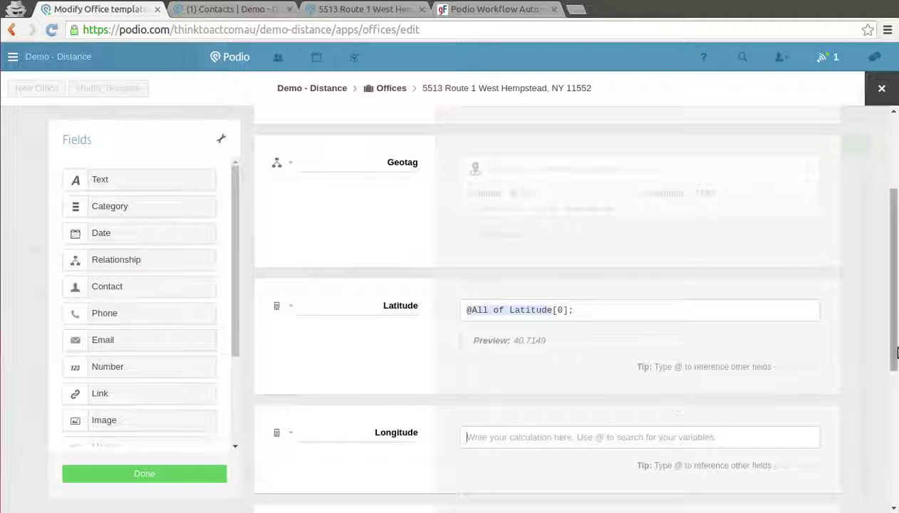
scroll(895, 352, "down", 2)
type("@")
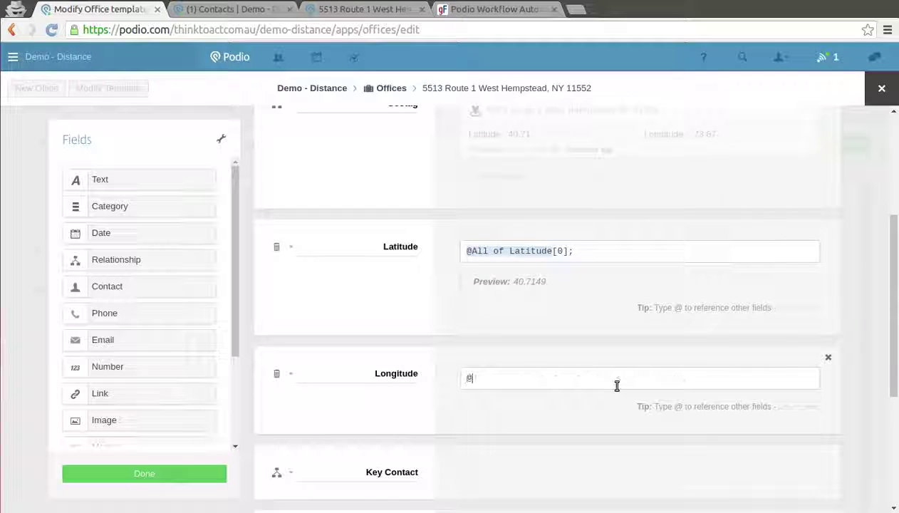
type("all of lo")
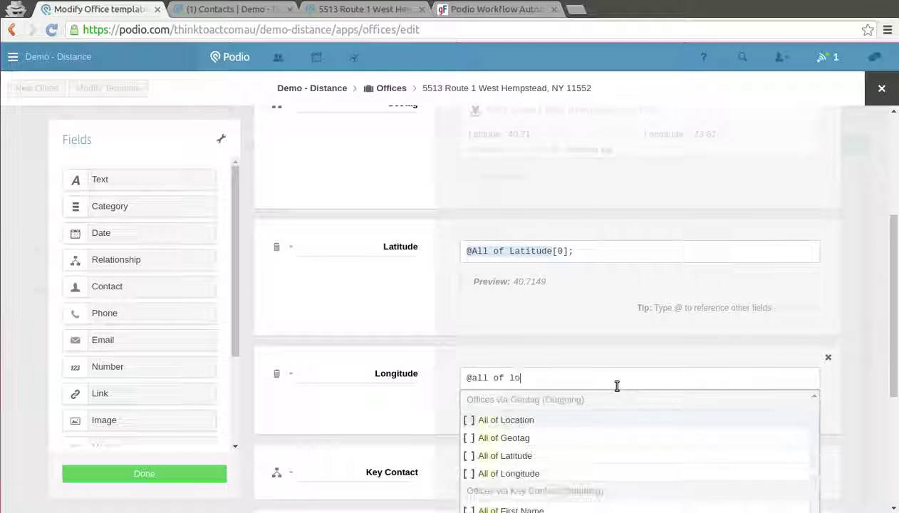
type("n")
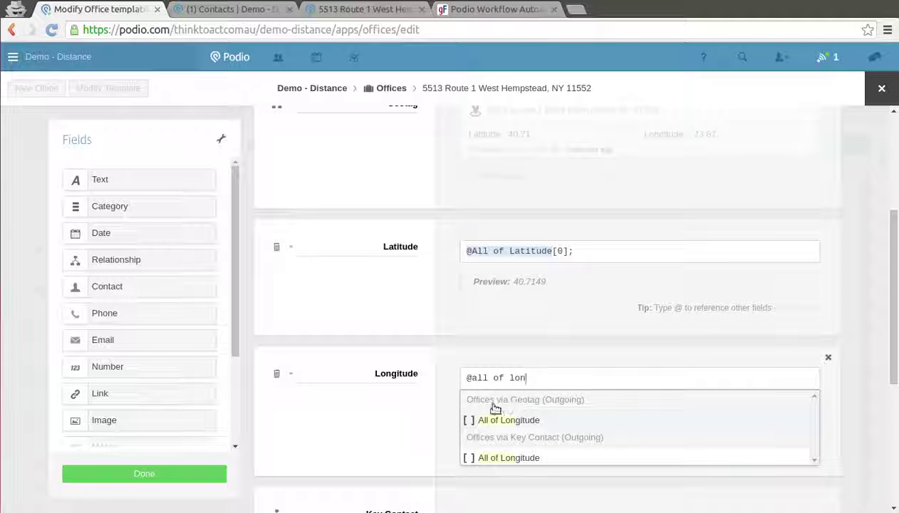
left_click(541, 420)
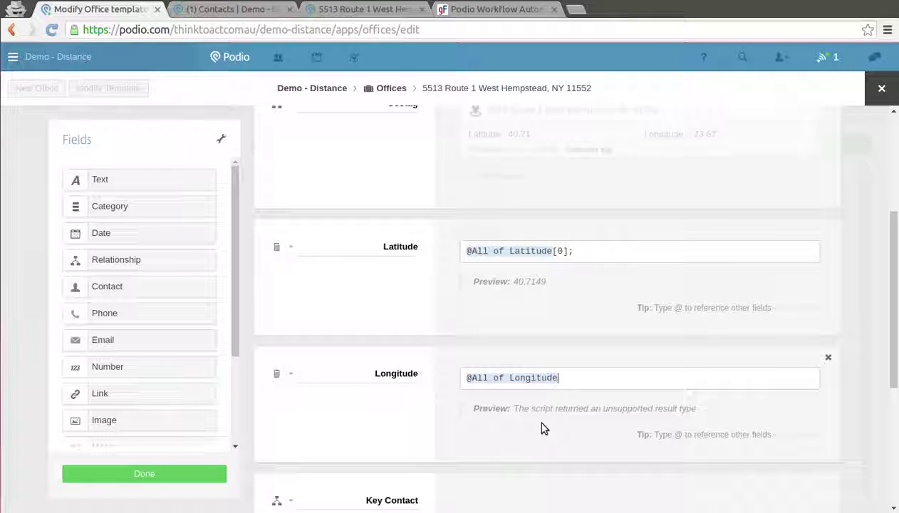
type("[")
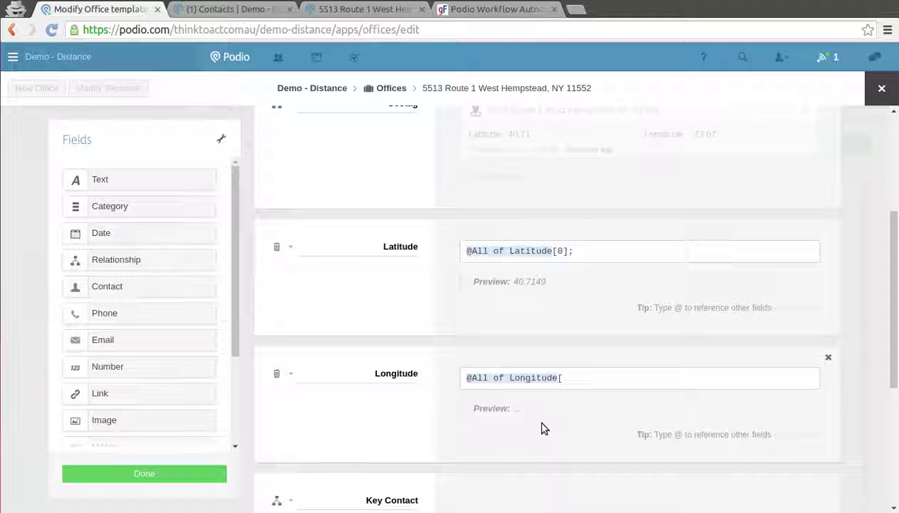
type("0];")
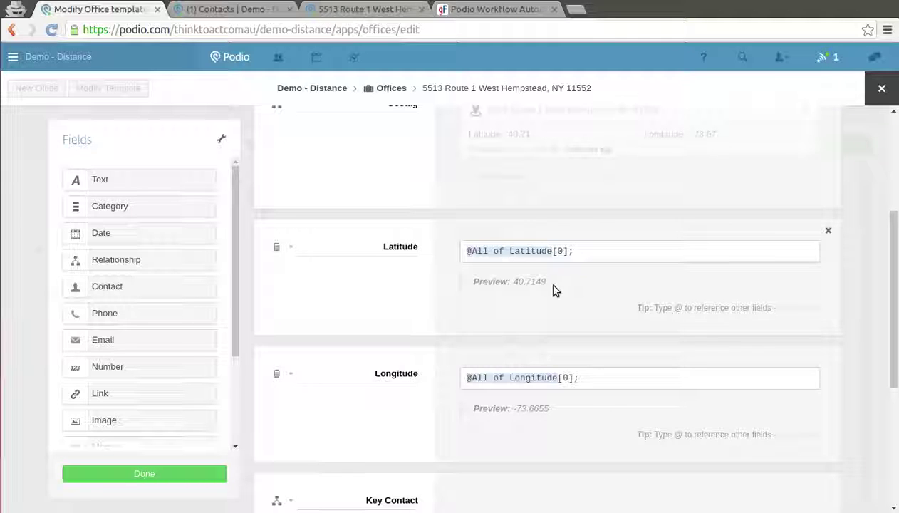
left_click(172, 471)
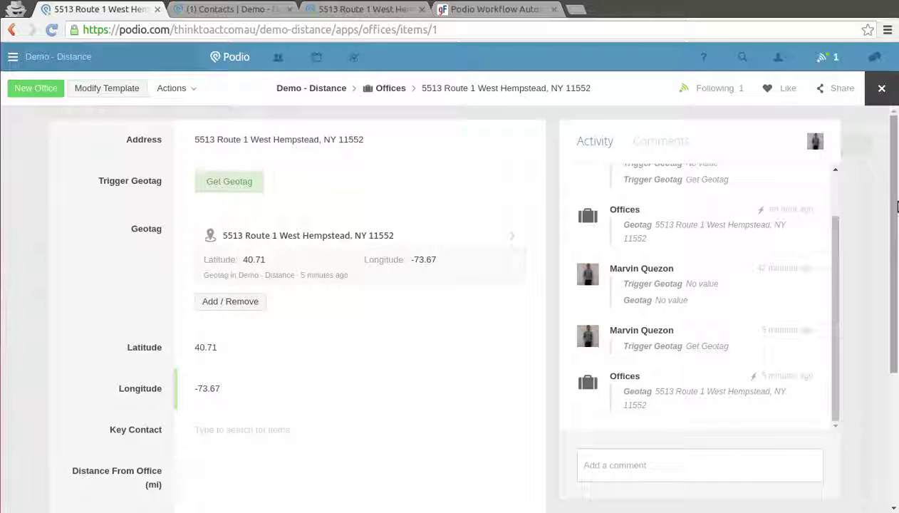
- Review the office item's coordinate and distance fields, and open the existing contact's record to check its Trigger Geotag field
scroll(896, 243, "down", 3)
scroll(896, 229, "up", 2)
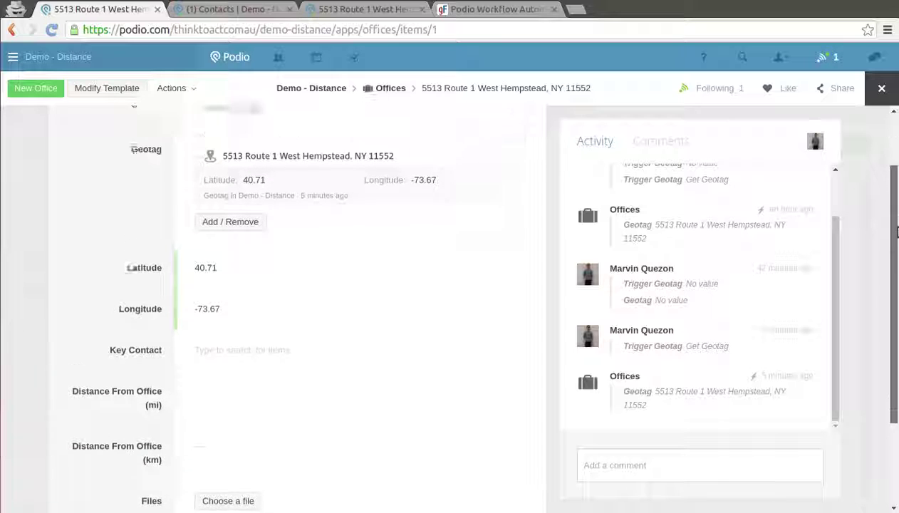
left_click_drag(896, 228, 897, 283)
left_click_drag(894, 257, 894, 239)
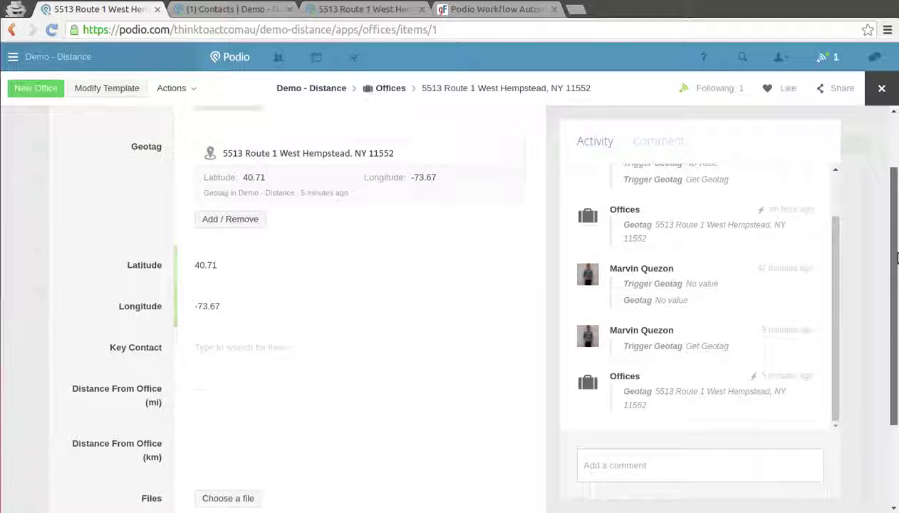
left_click(236, 11)
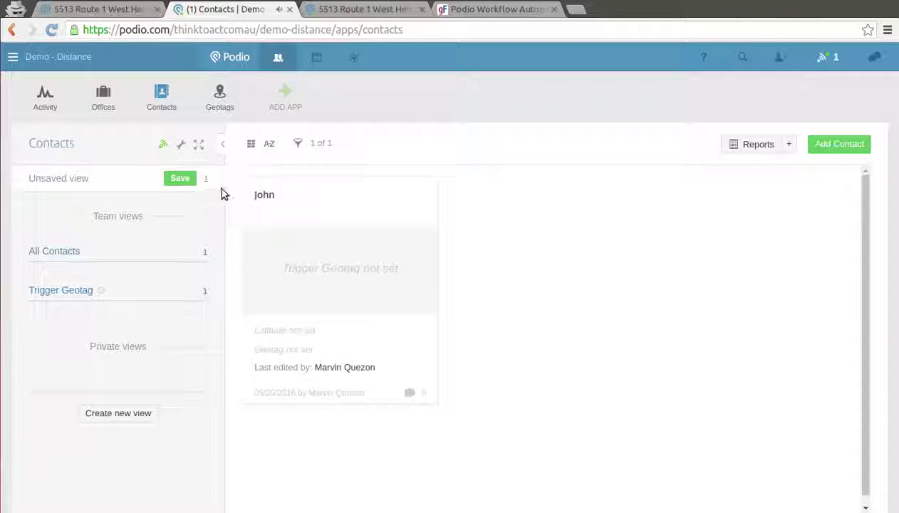
left_click(339, 193)
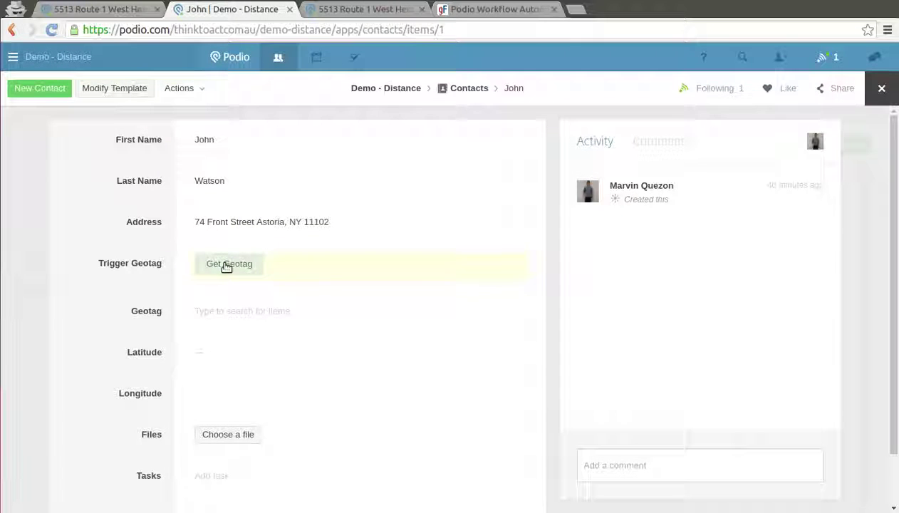
left_click(226, 265)
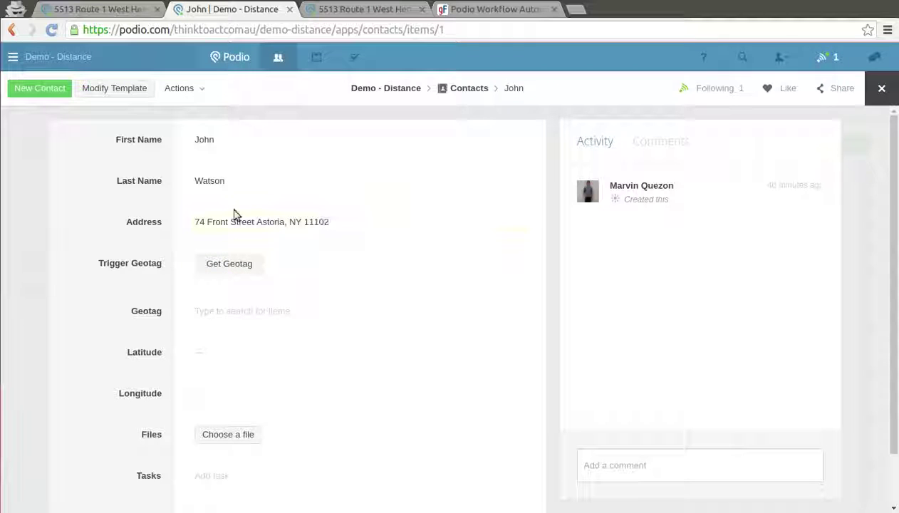
- Switch to GlobiFlow and copy the Offices flow "Item Updated: Trigger Geotag = Get Geotag" to Think to Act > Demo - Distance > Contacts
left_click(497, 10)
left_click(178, 245)
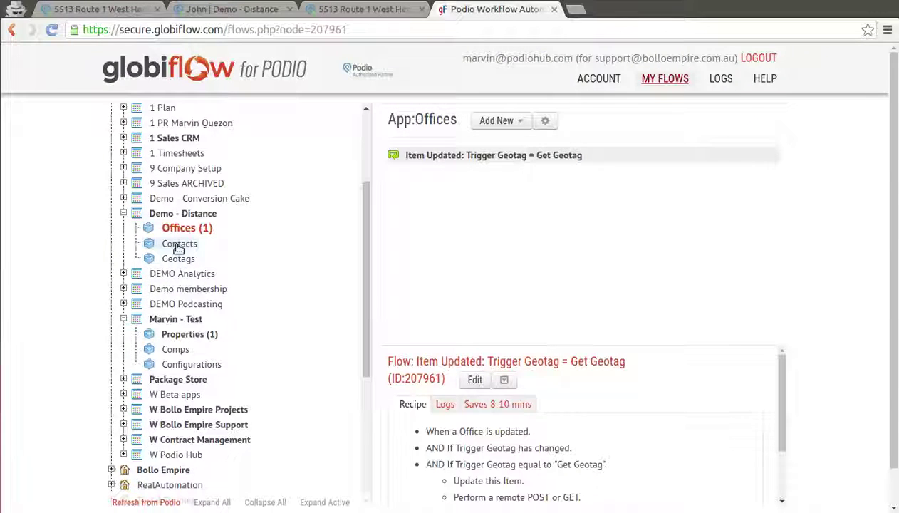
left_click(188, 232)
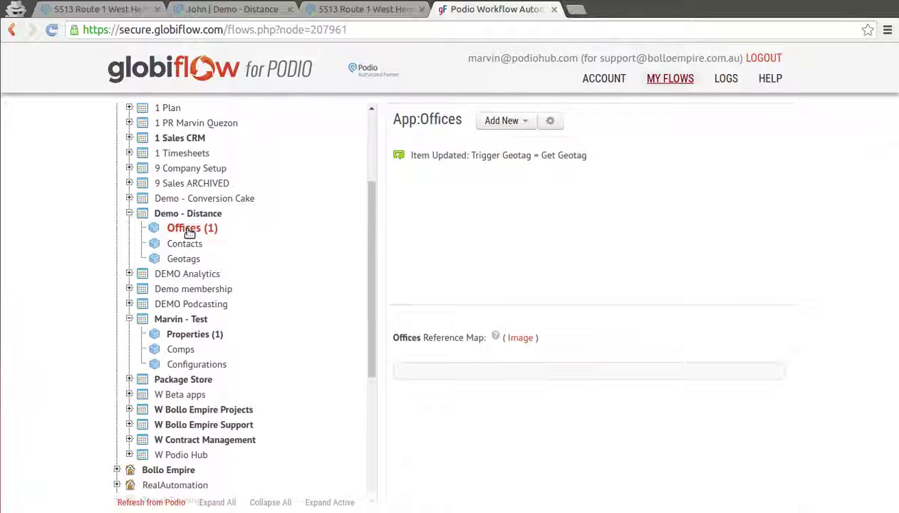
left_click(464, 156)
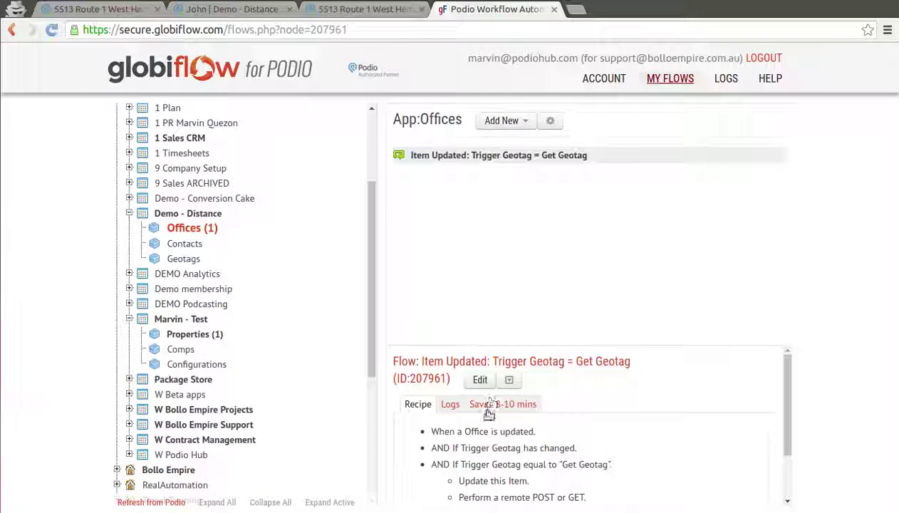
left_click(510, 383)
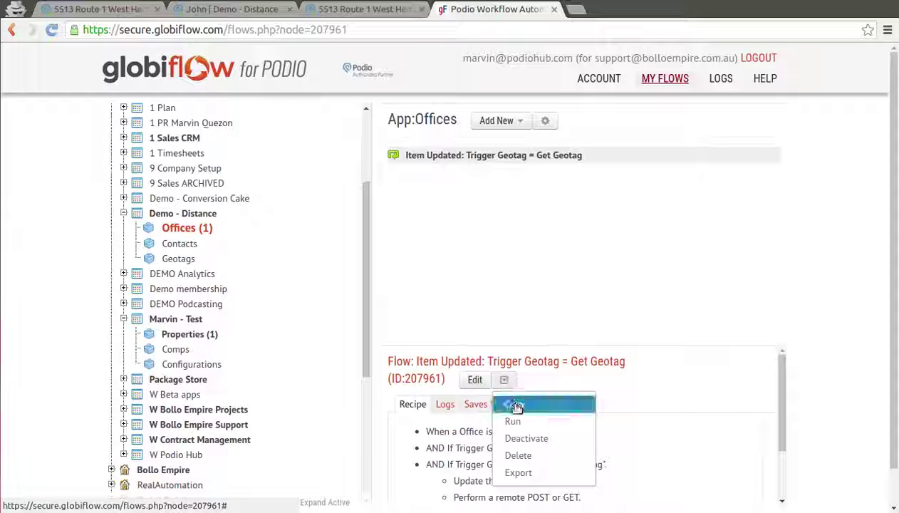
left_click(515, 404)
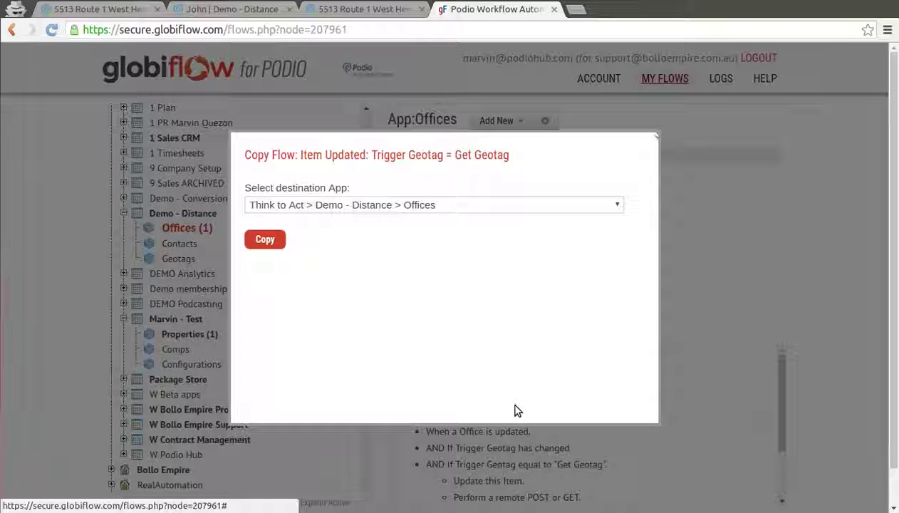
left_click(499, 206)
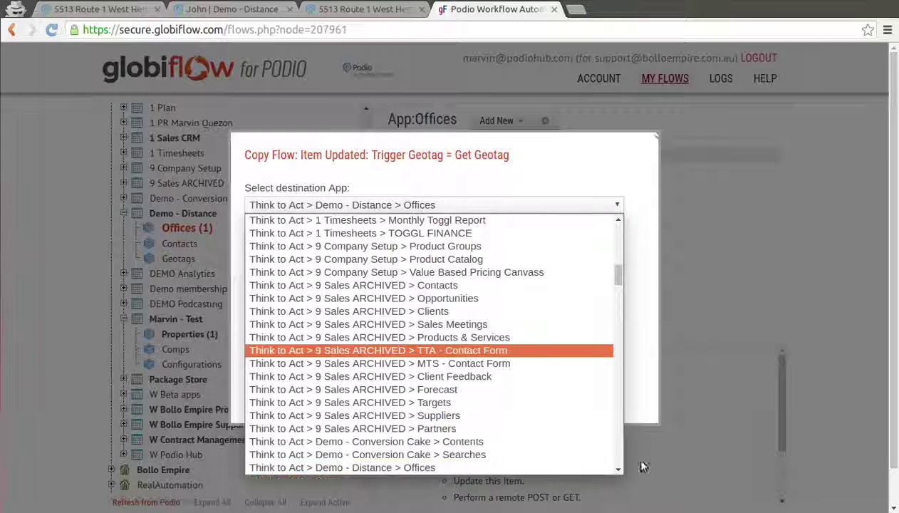
left_click(618, 471)
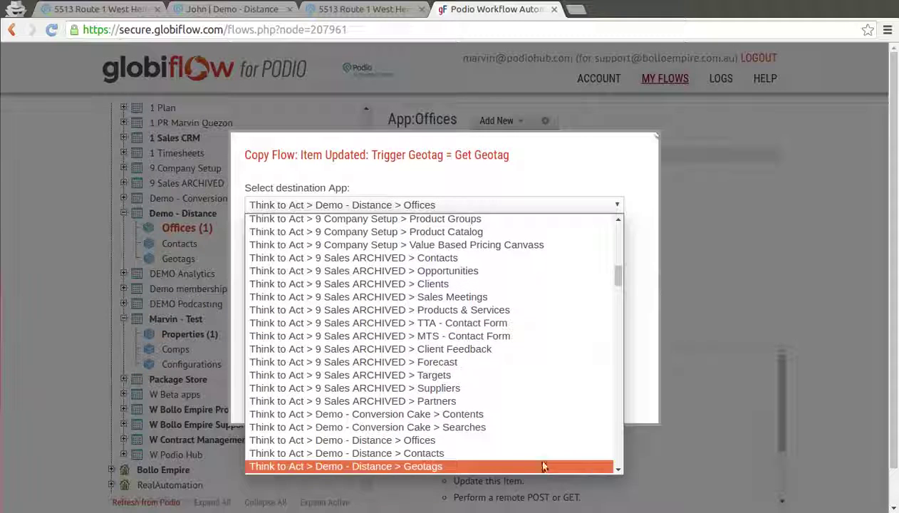
left_click(525, 454)
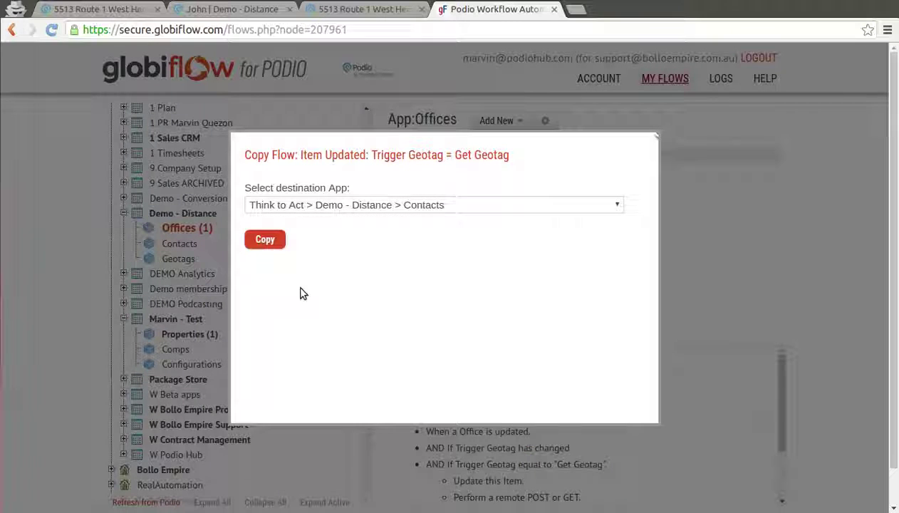
left_click(267, 241)
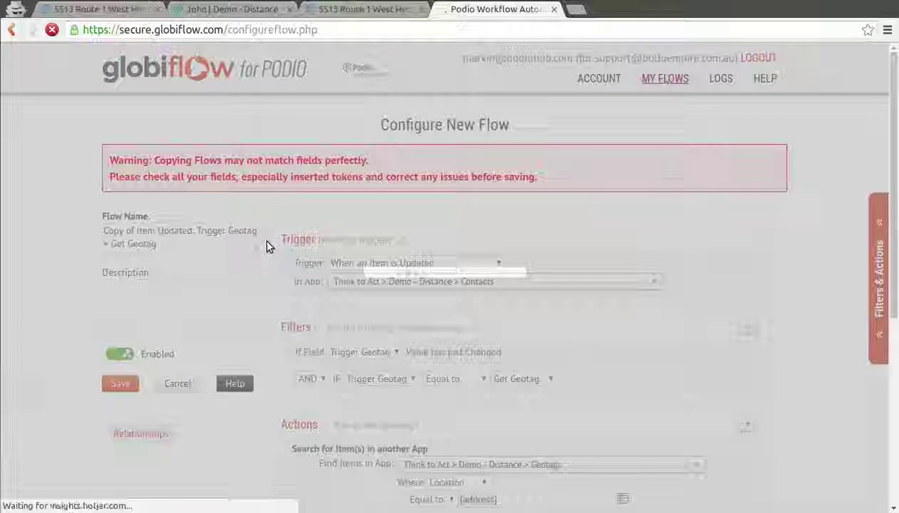
- Remove the "Copy of" prefix so the copied flow is named "Item Updated: Trigger Geotag = Get Geotag"
scroll(266, 246, "down", 5)
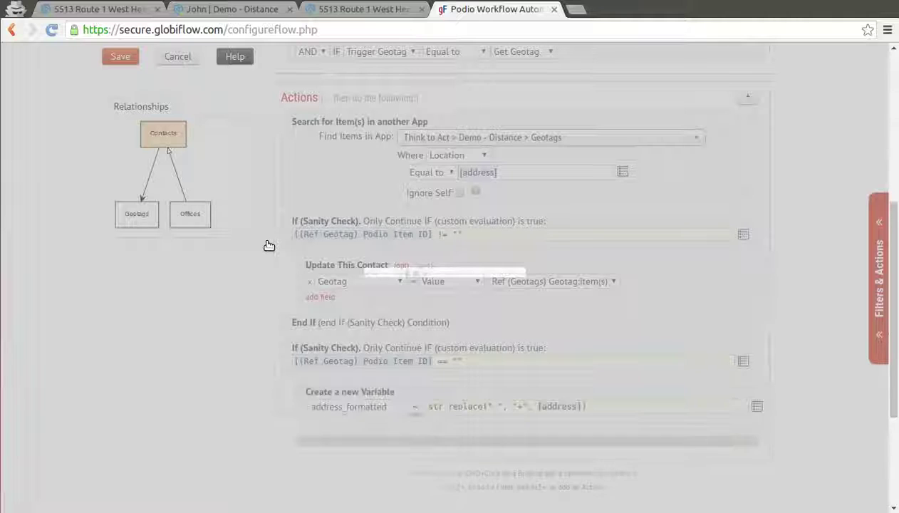
scroll(269, 246, "down", 4)
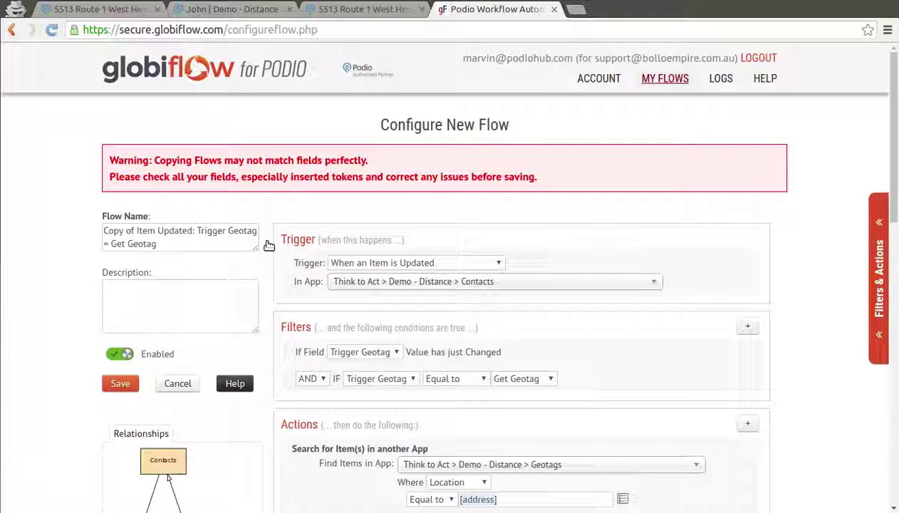
left_click_drag(137, 230, 74, 232)
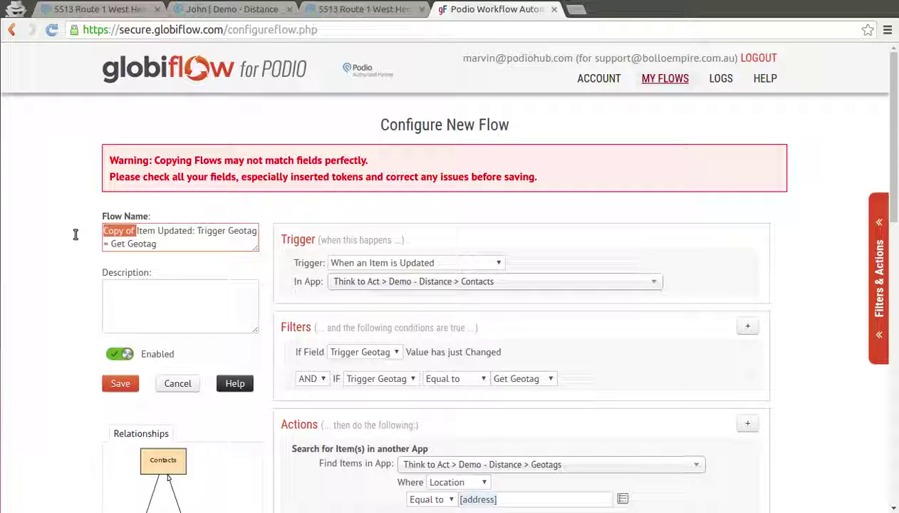
key("BackSpace")
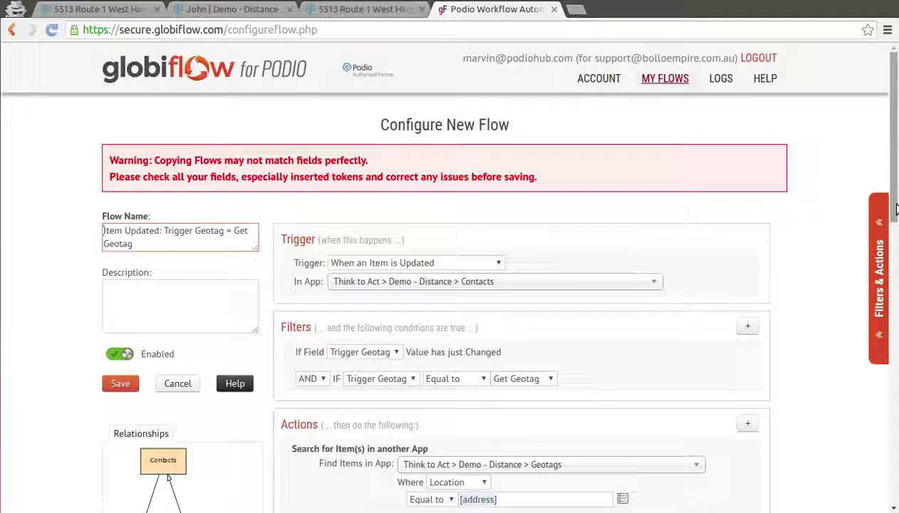
- Replace the [address] token in the Geotags item search with (Contact) Address, keeping the Location equal-to condition
left_click_drag(896, 207, 896, 257)
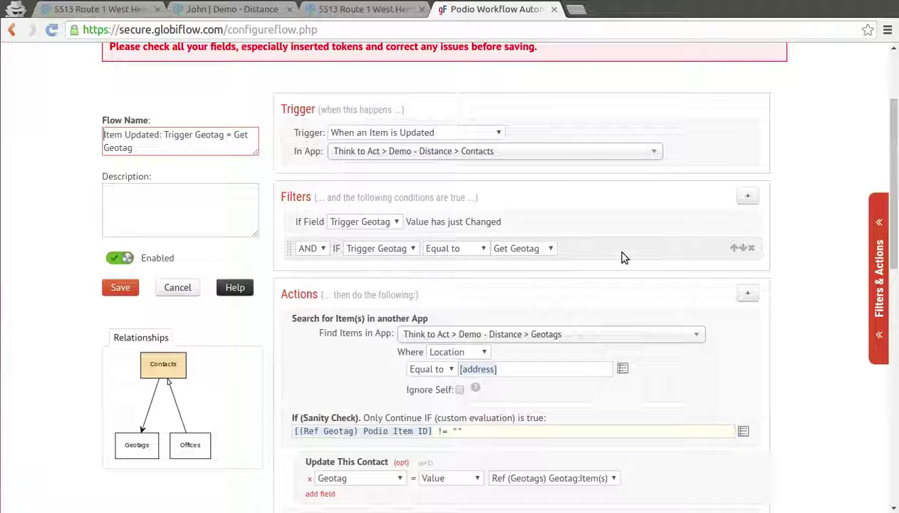
left_click_drag(896, 213, 897, 267)
left_click(558, 222)
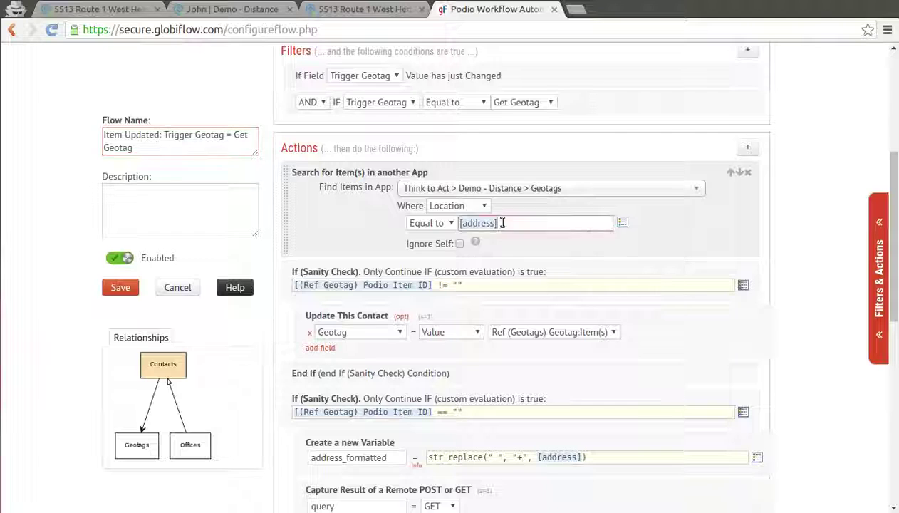
left_click_drag(558, 222, 452, 227)
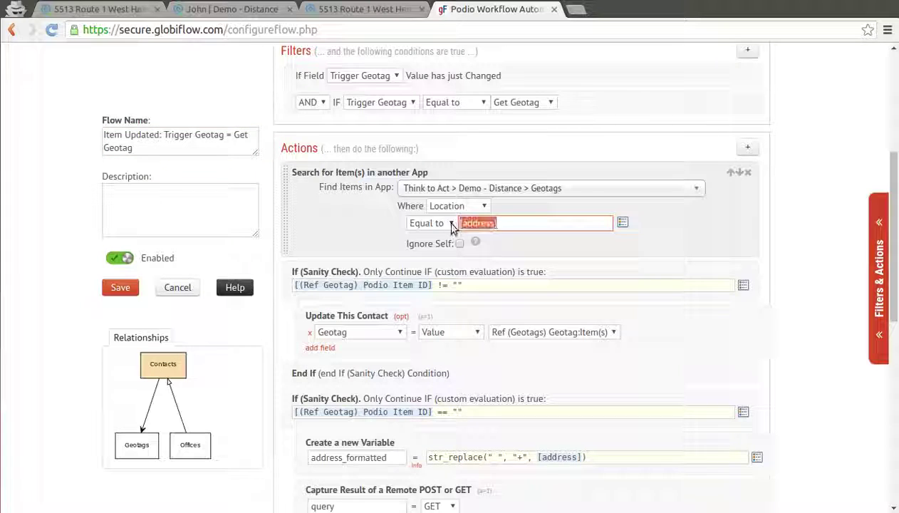
left_click(226, 10)
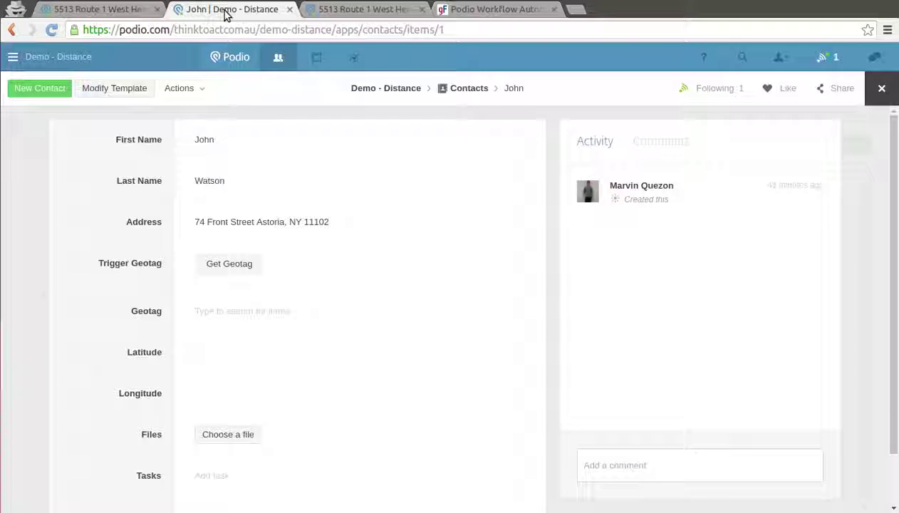
left_click(493, 10)
key("BackSpace")
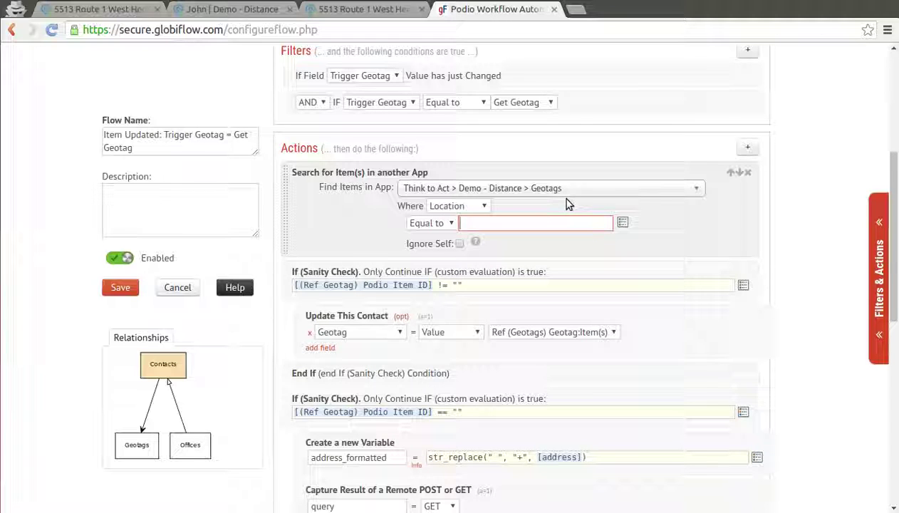
left_click(621, 225)
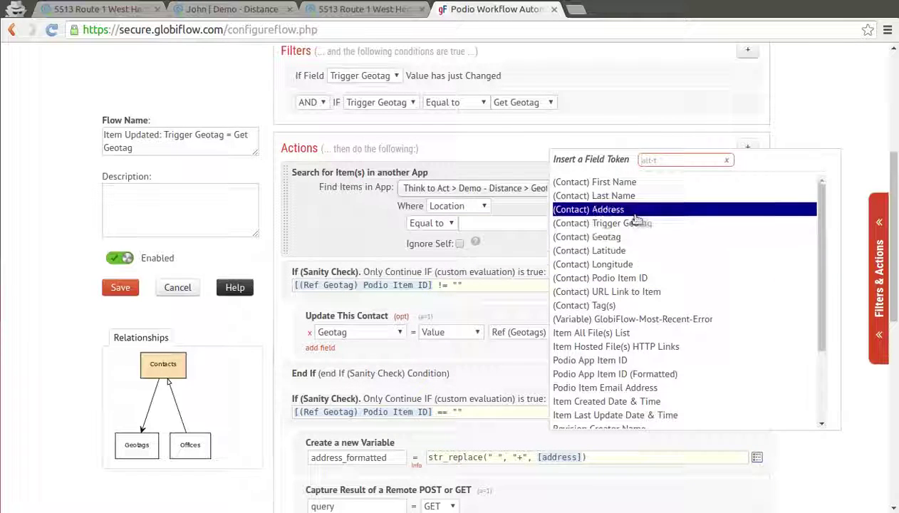
left_click(636, 211)
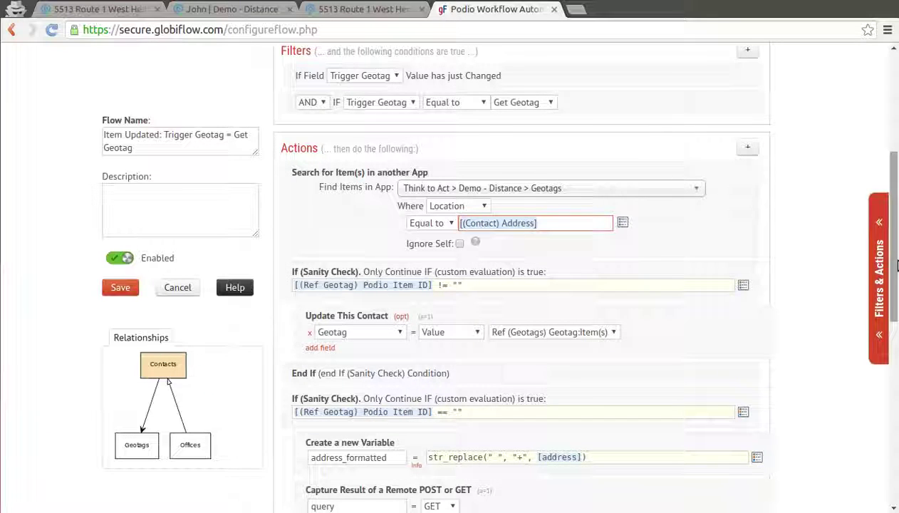
- Check the field and value choices of the first Update This Contact action against the Contacts app
scroll(896, 288, "down", 1)
scroll(896, 287, "down", 1)
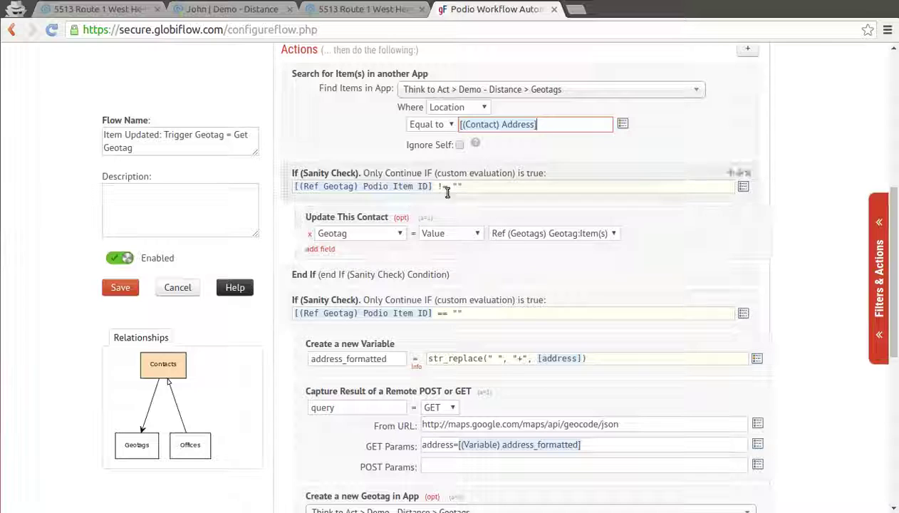
left_click(361, 234)
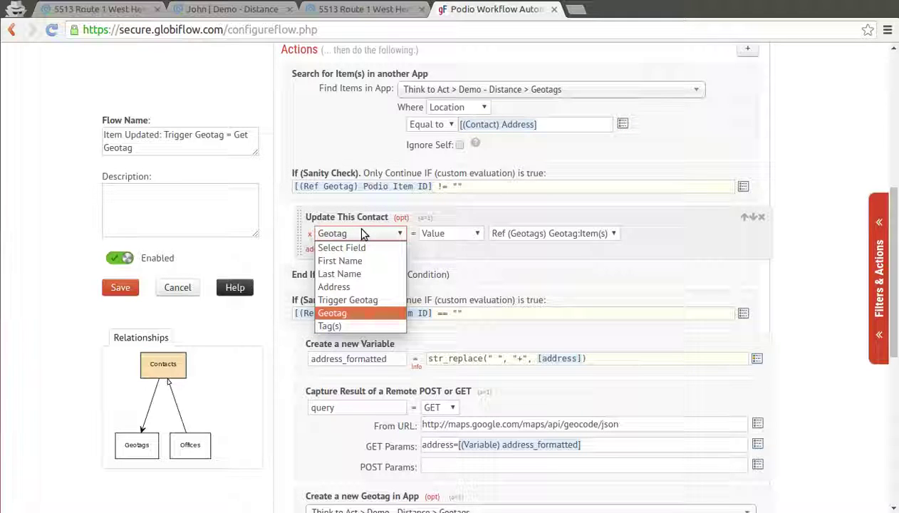
left_click(361, 234)
left_click(527, 234)
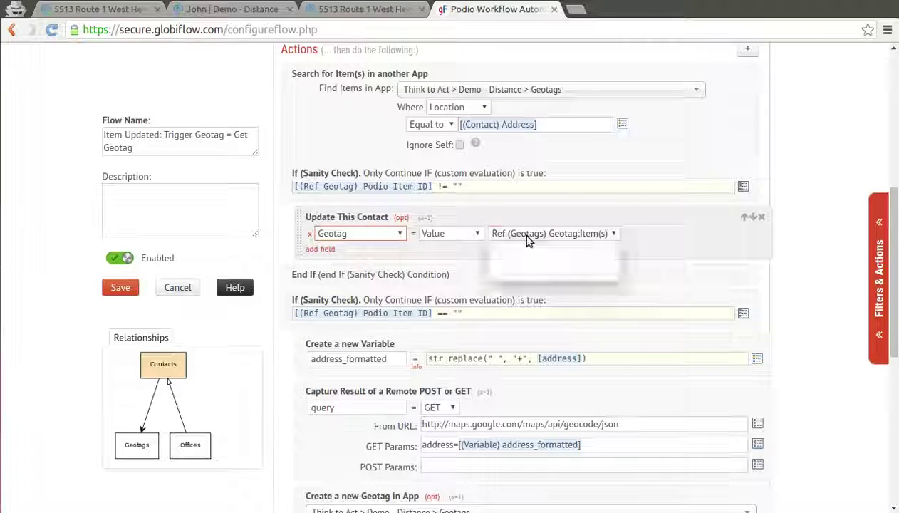
left_click(530, 246)
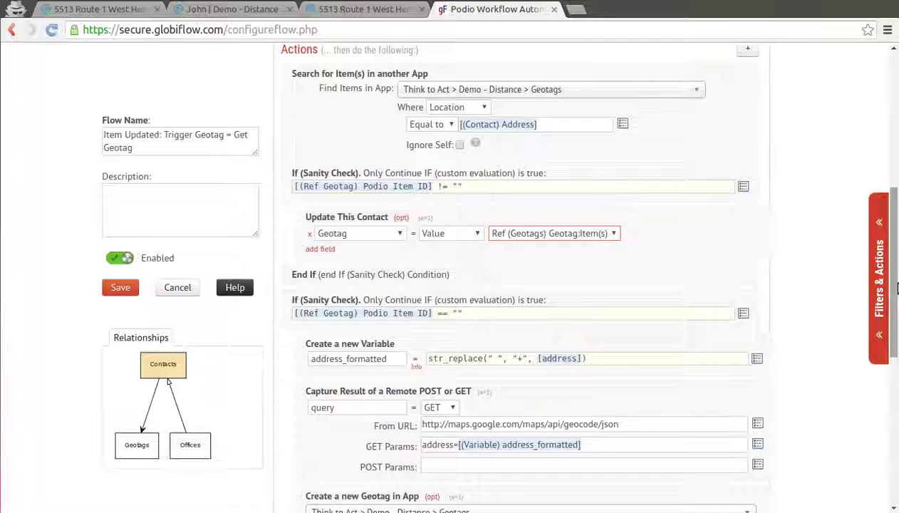
- Replace the [address] token in the address_formatted variable's str_replace formula with (Contact) Address
left_click_drag(896, 289, 897, 331)
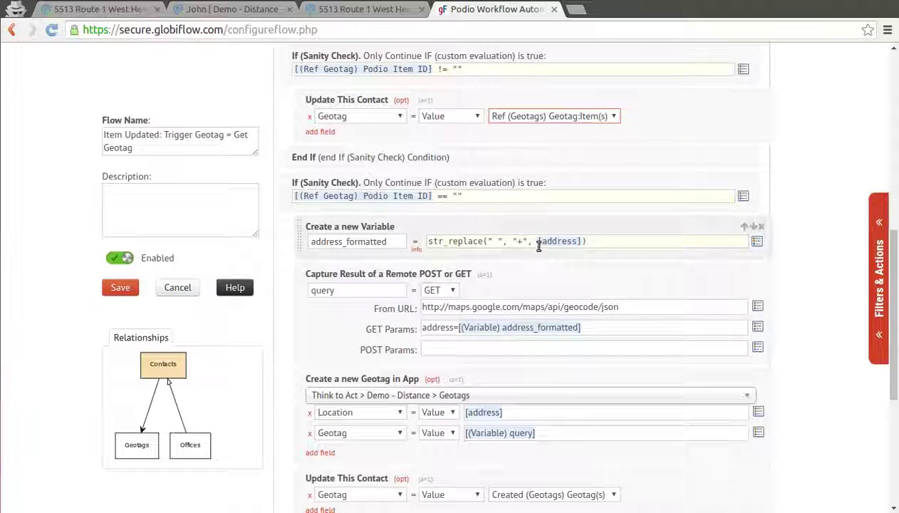
left_click_drag(537, 241, 571, 240)
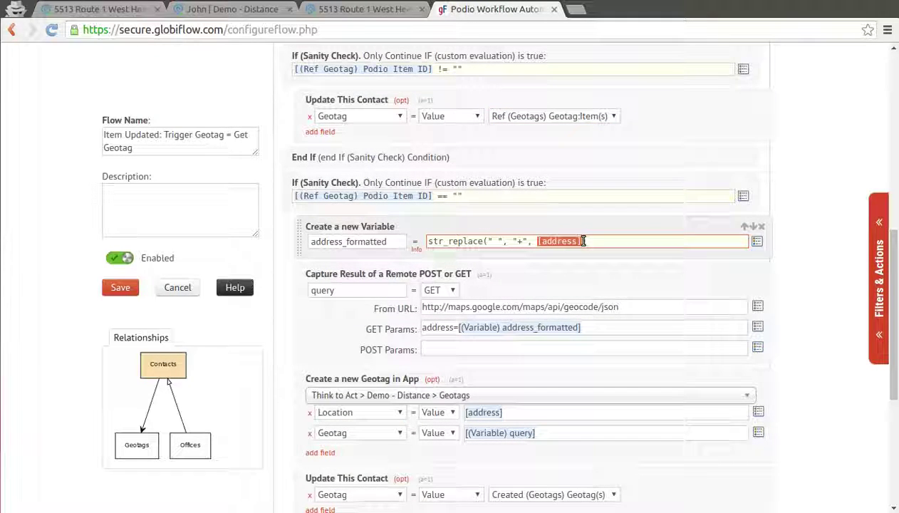
left_click(758, 243)
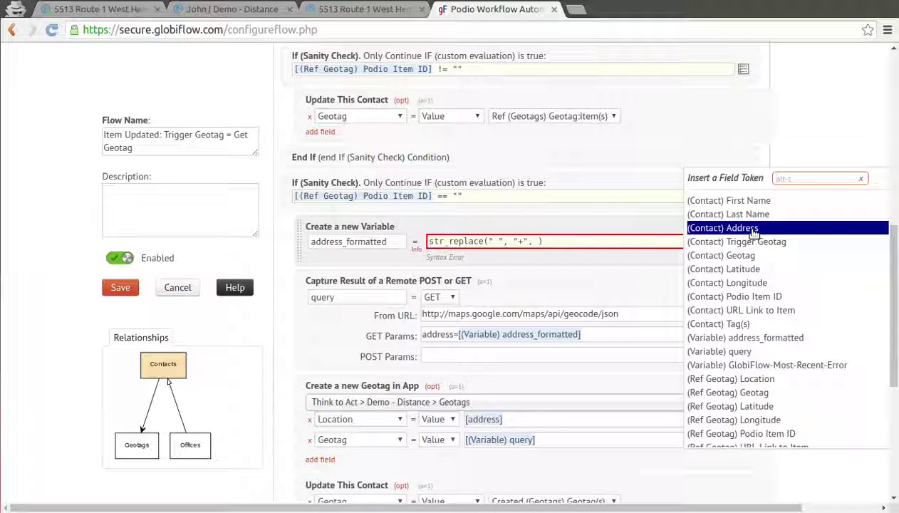
left_click(744, 229)
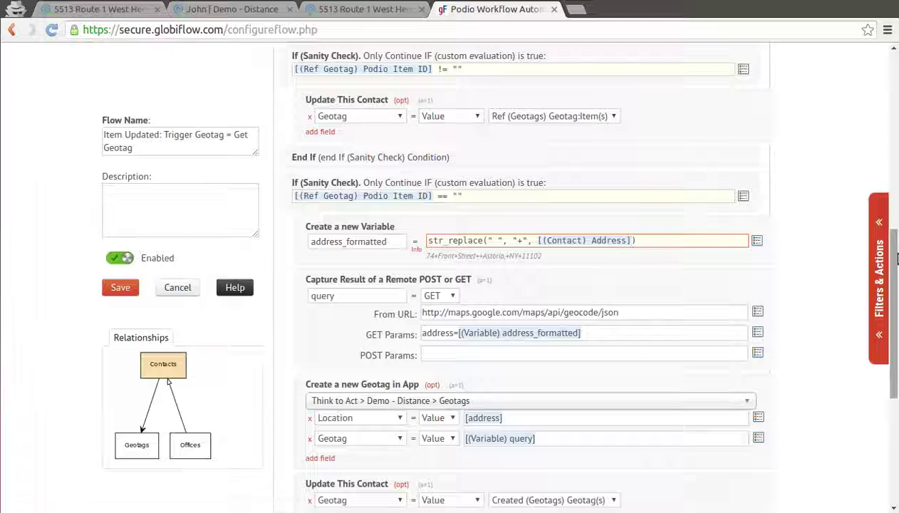
- Set the Location value in the Create a new Geotag action to the (Contact) Address token
left_click_drag(896, 260, 896, 275)
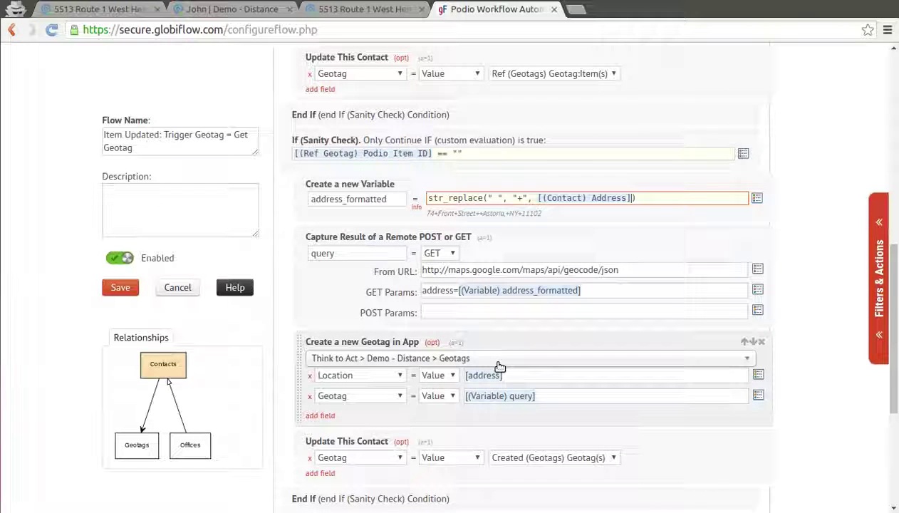
left_click(515, 376)
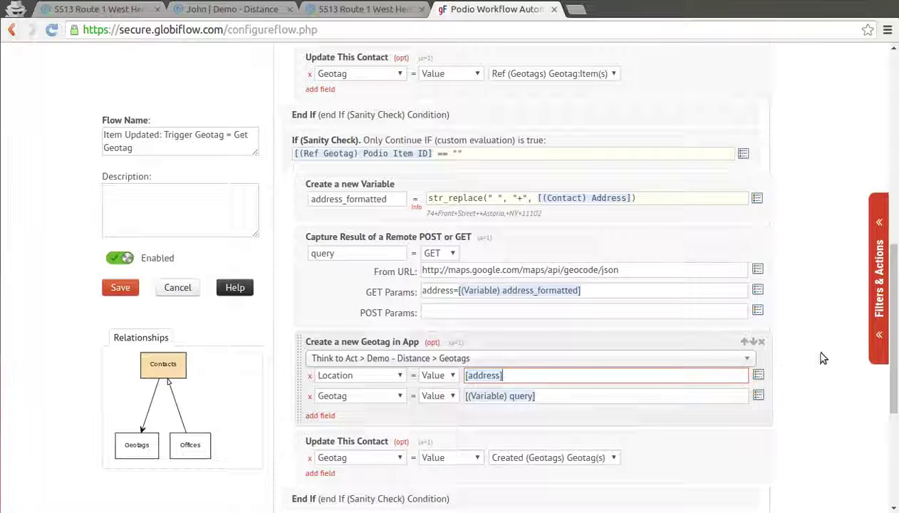
scroll(895, 311, "down", 1)
scroll(896, 311, "down", 2)
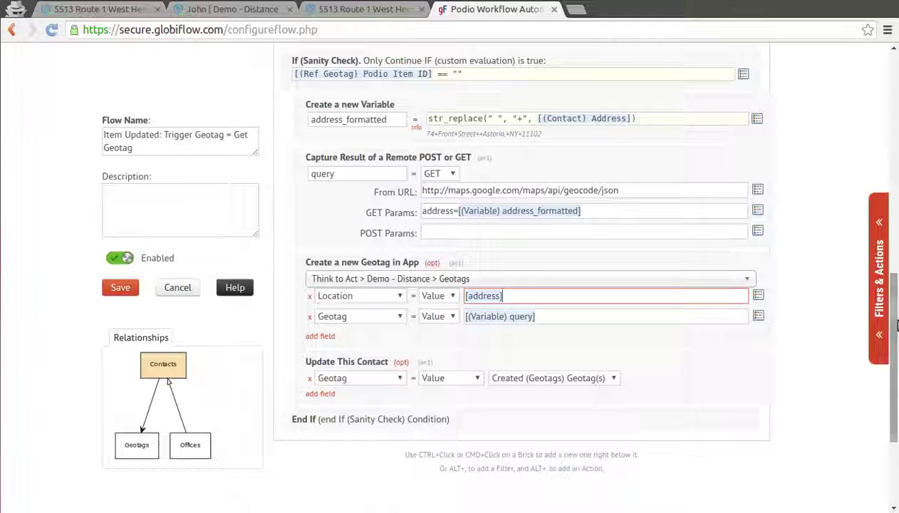
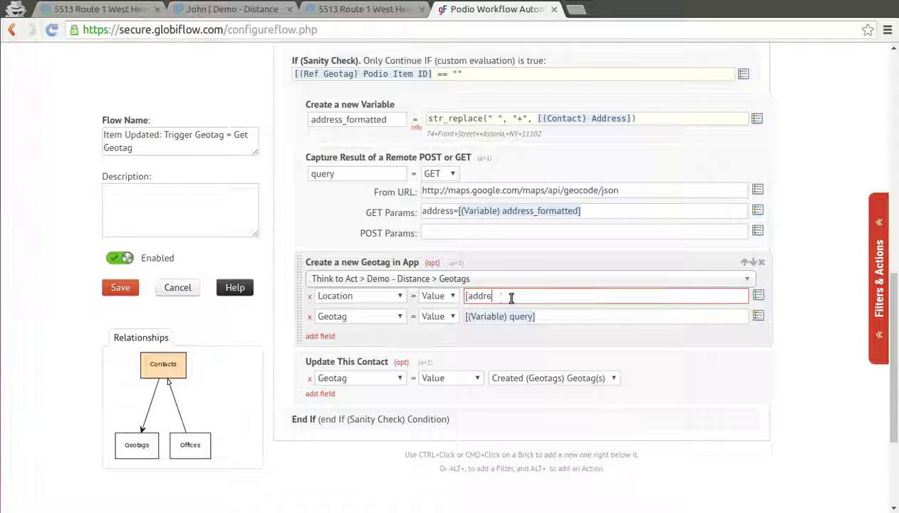
left_click(757, 296)
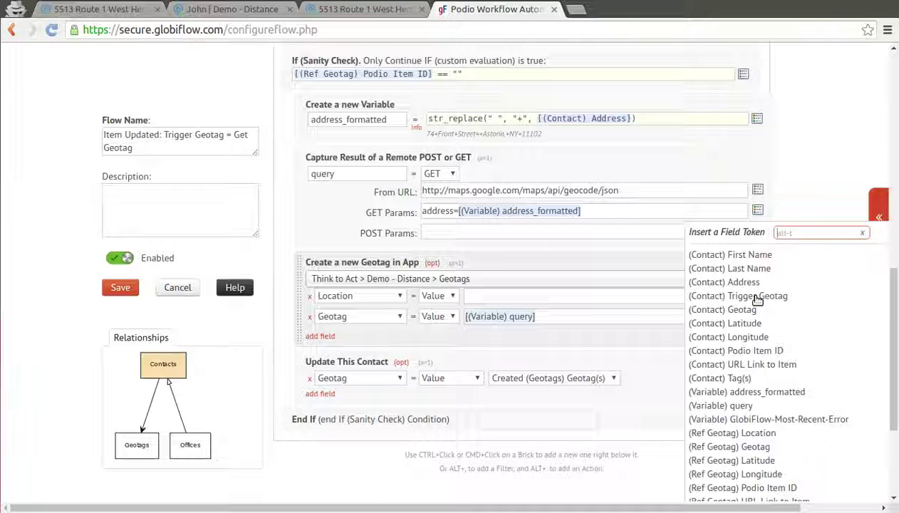
left_click(756, 284)
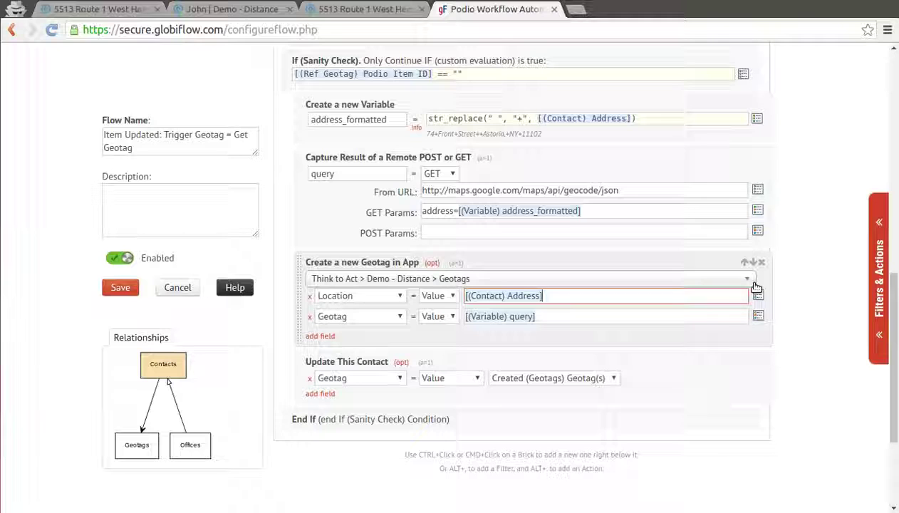
left_click(522, 349)
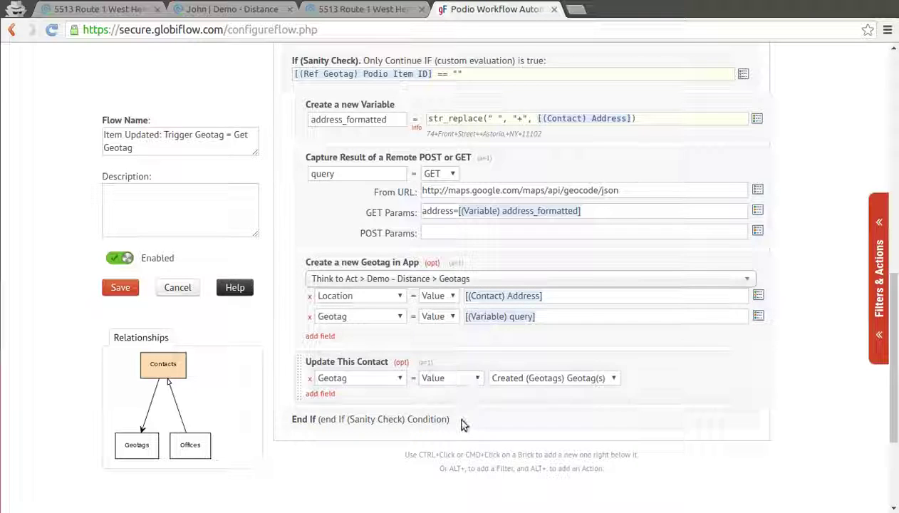
- Save the Contacts flow, switch to Podio, and trigger Get Geotag on the existing contact's record
left_click(121, 293)
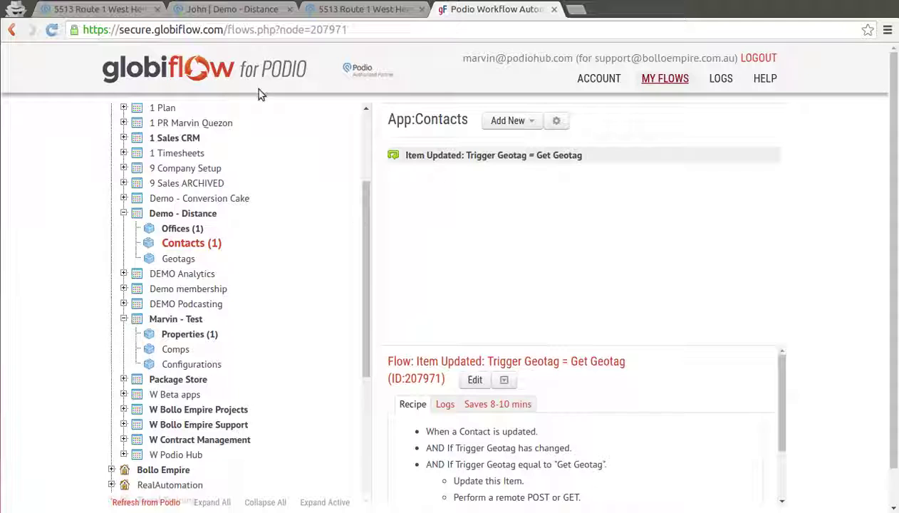
left_click(226, 15)
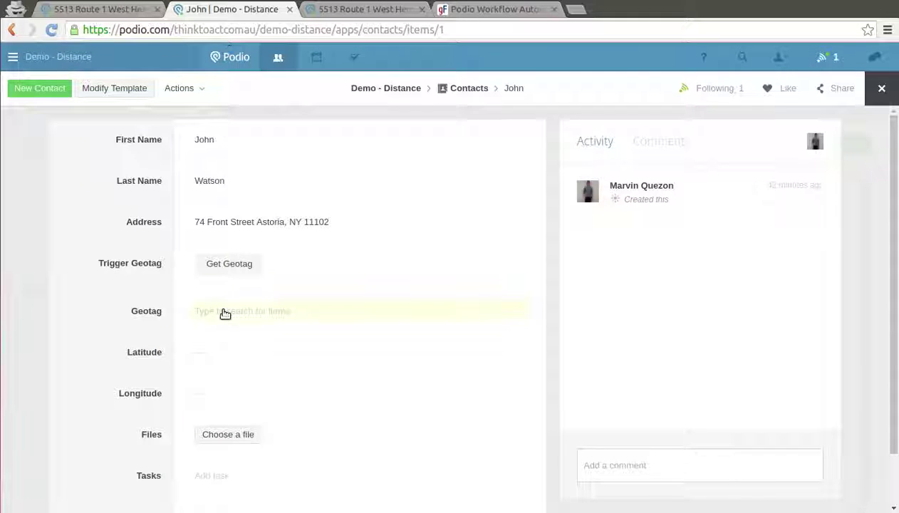
left_click(225, 266)
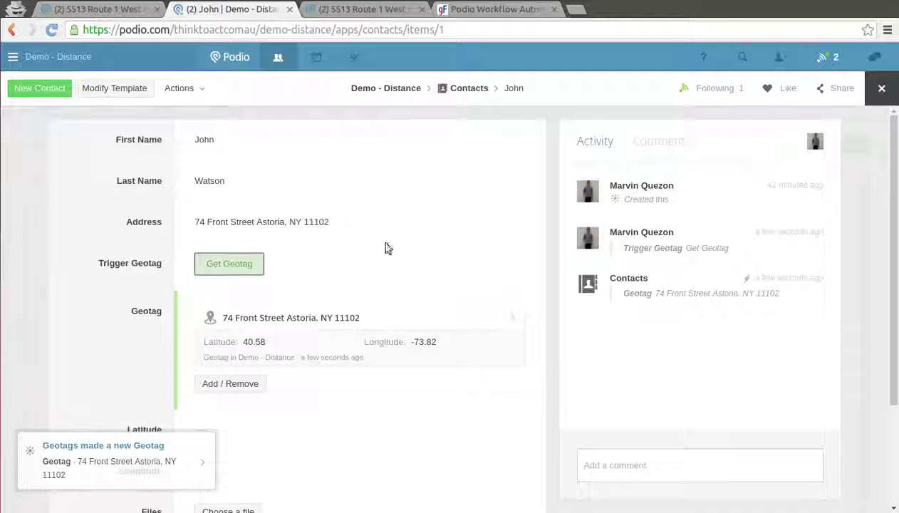
- Open the contact's new item in the Geotags app and examine its geocode response, Latitude, Longitude and related contact
left_click(381, 10)
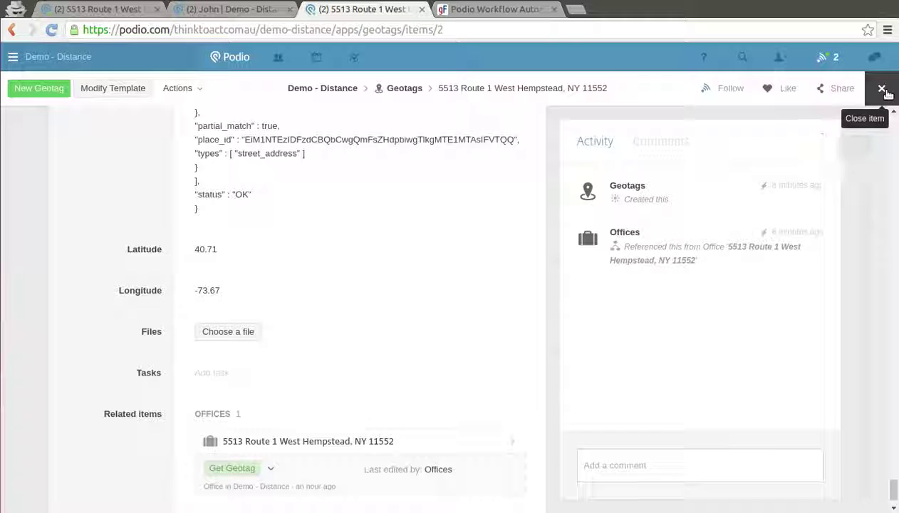
left_click(881, 89)
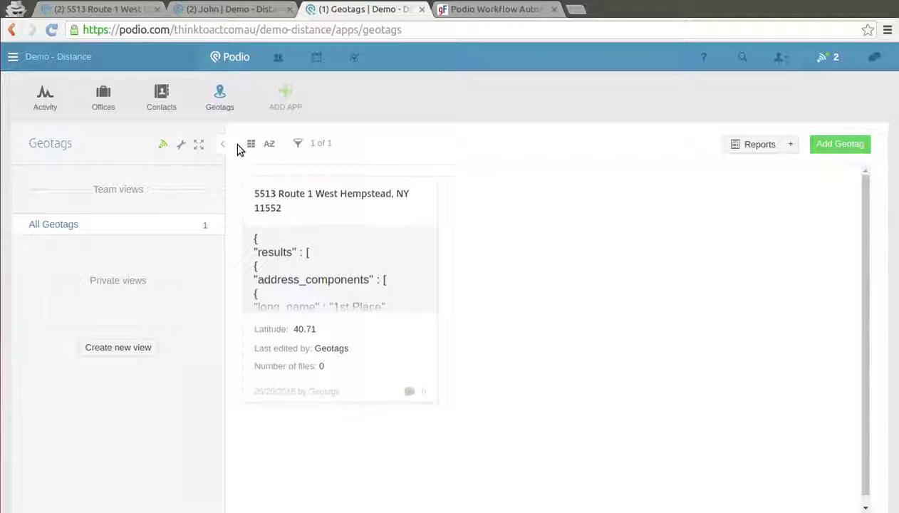
left_click(224, 109)
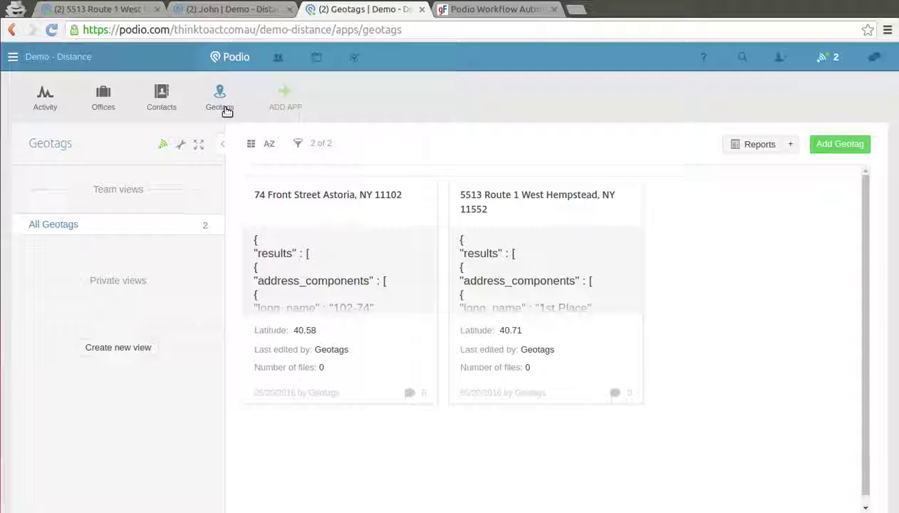
left_click(324, 213)
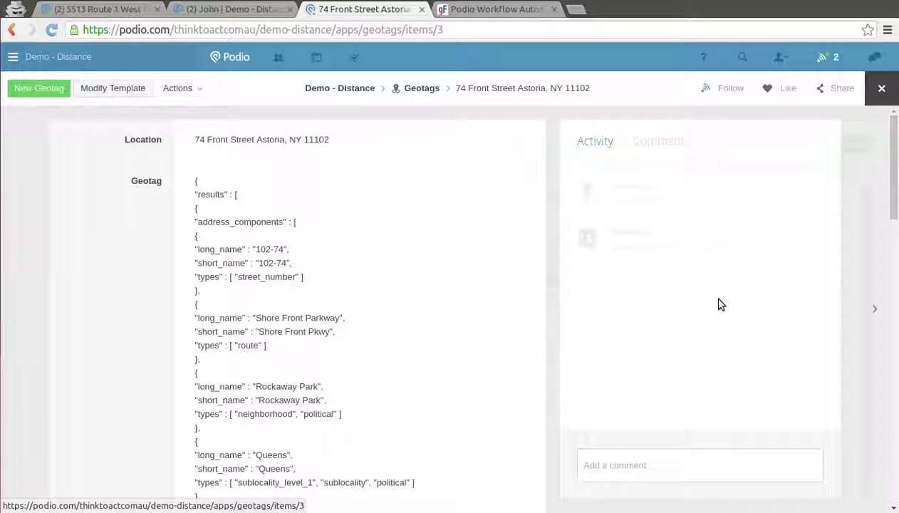
left_click_drag(894, 189, 896, 408)
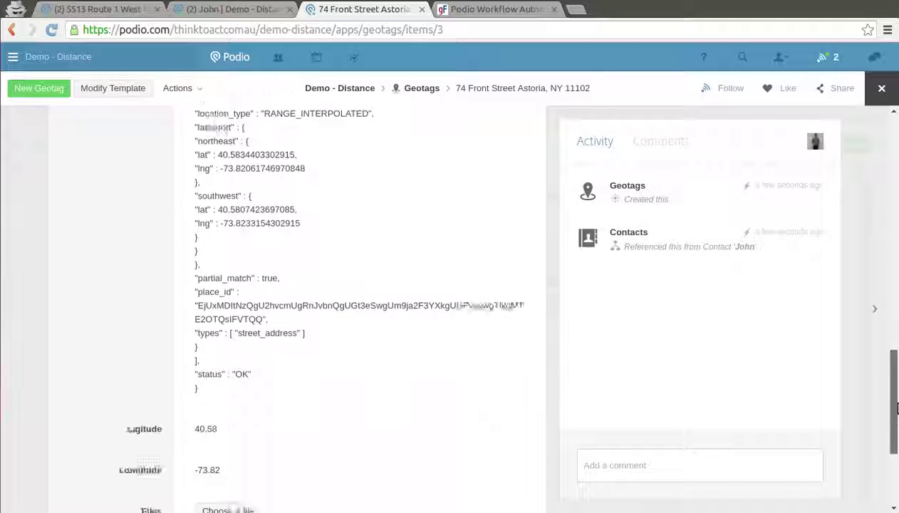
scroll(896, 407, "down", 3)
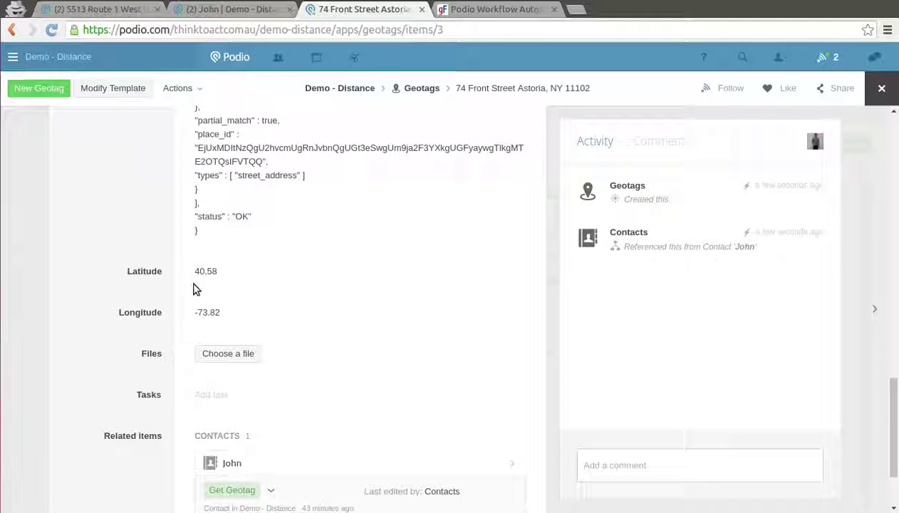
left_click(883, 89)
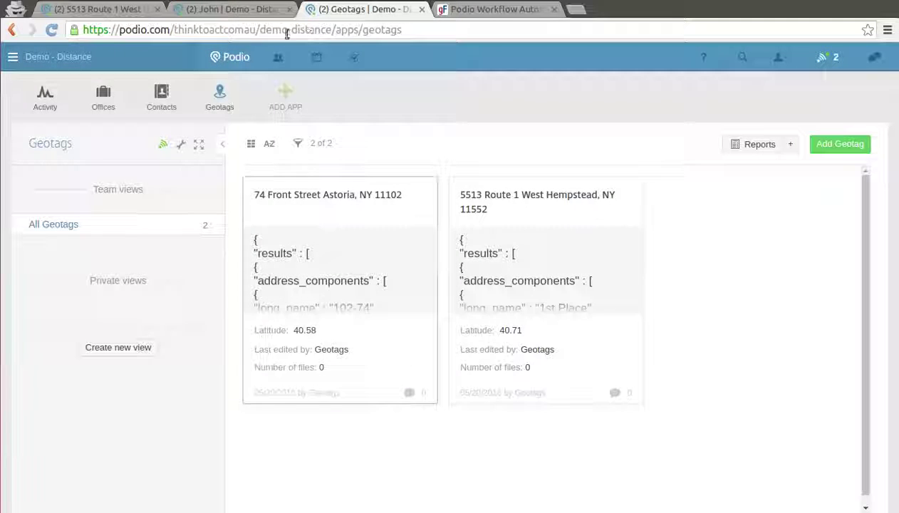
left_click(249, 16)
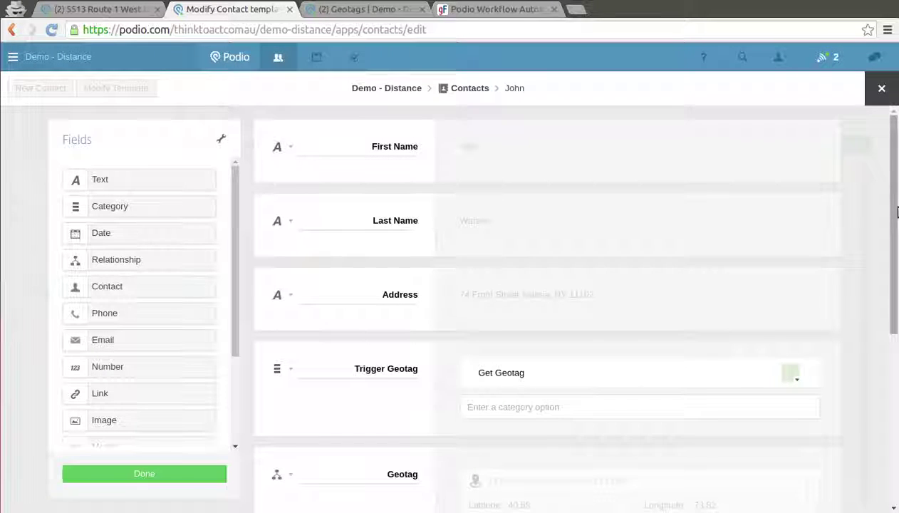
left_click_drag(894, 212, 892, 362)
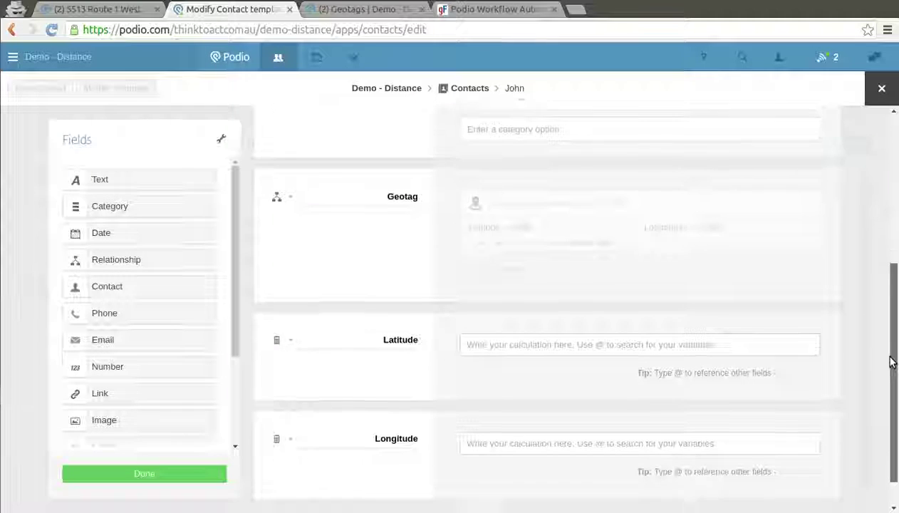
left_click(549, 352)
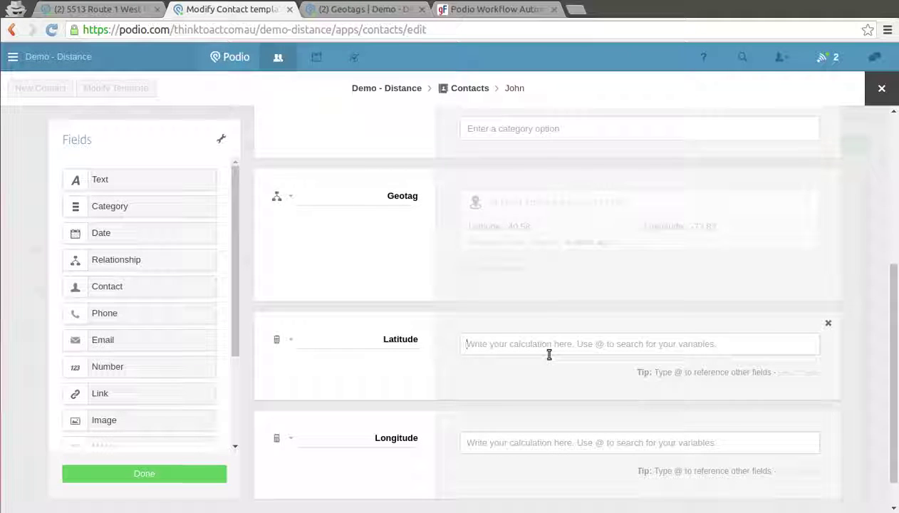
type("@all of la")
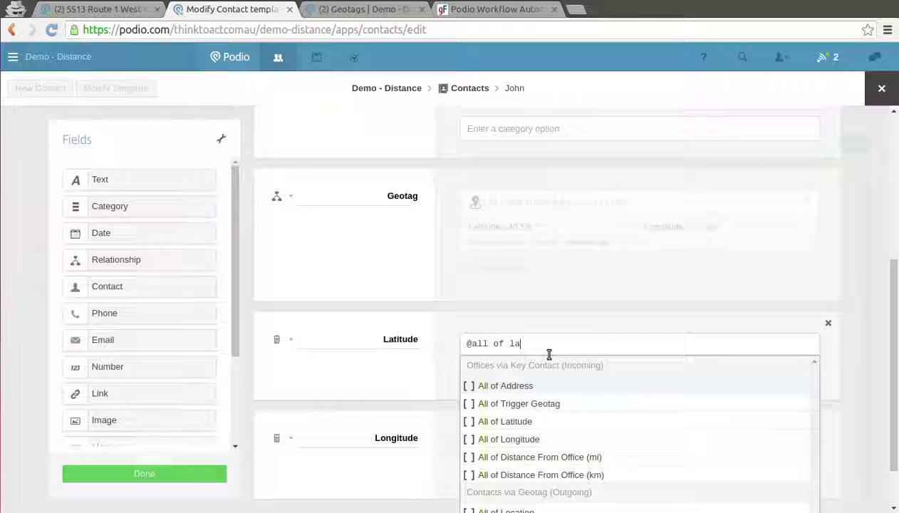
type("t")
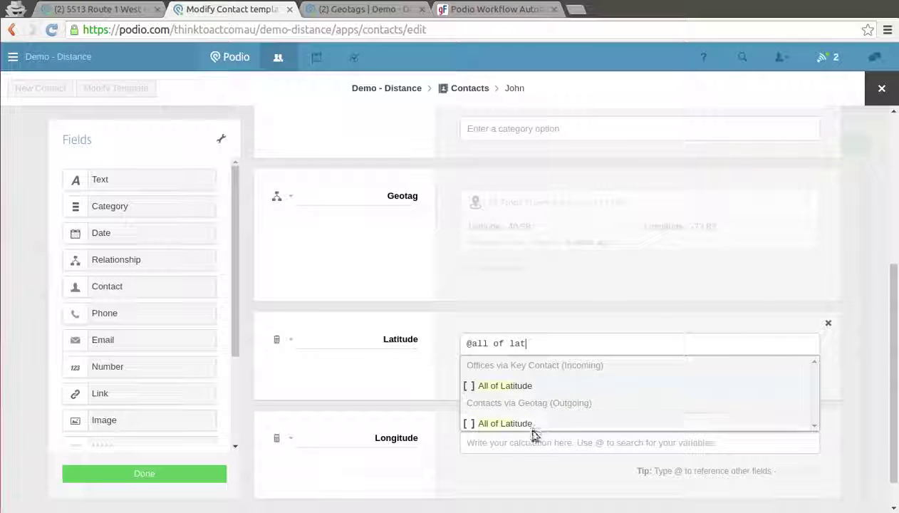
type("itude")
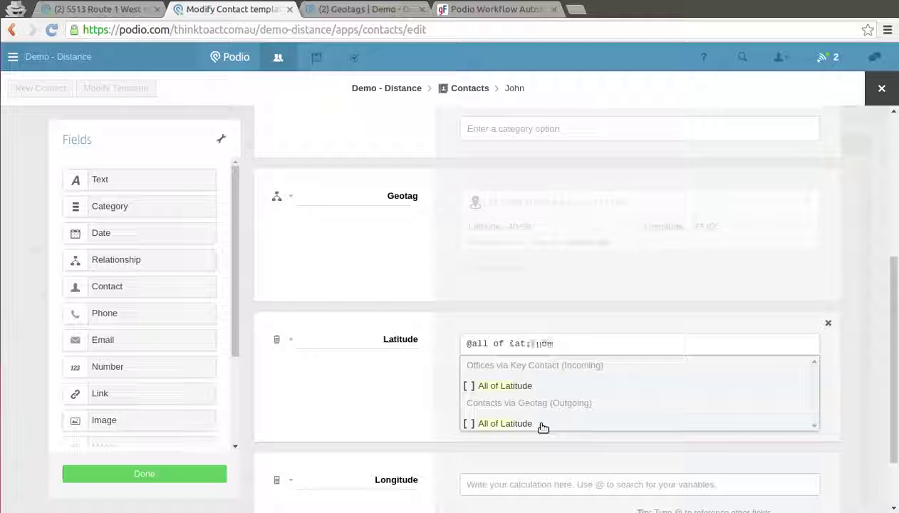
left_click(543, 424)
type("[0]")
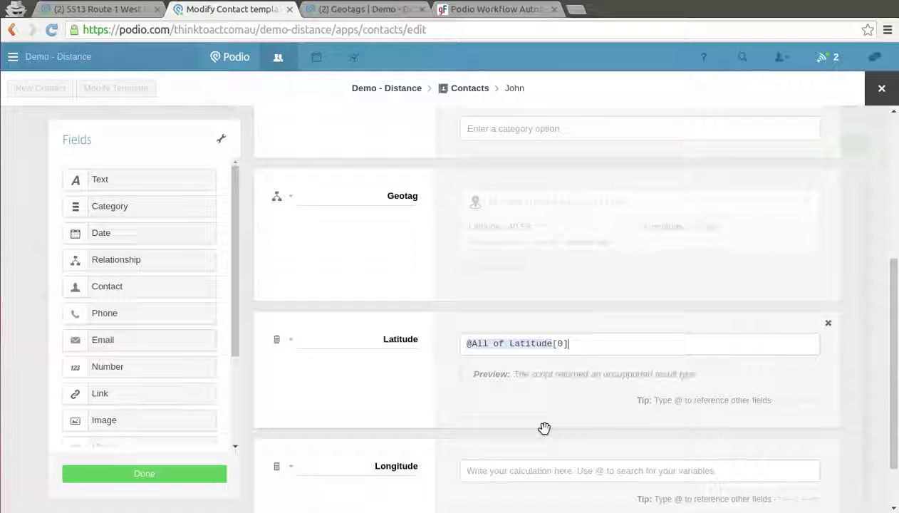
type(";")
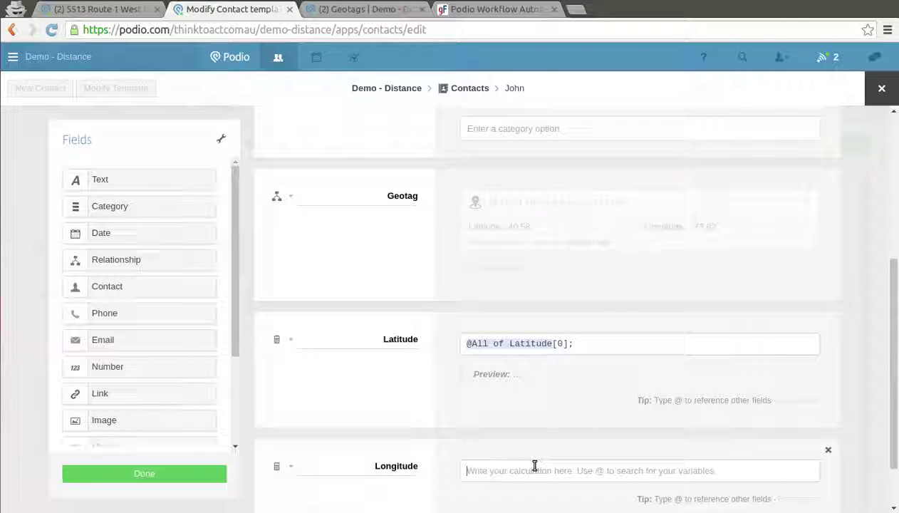
scroll(894, 370, "down", 1)
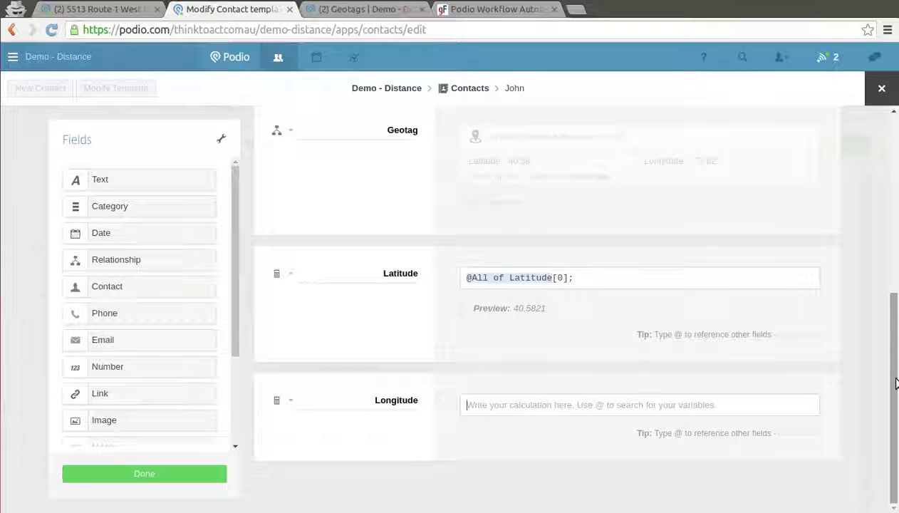
type("@all of")
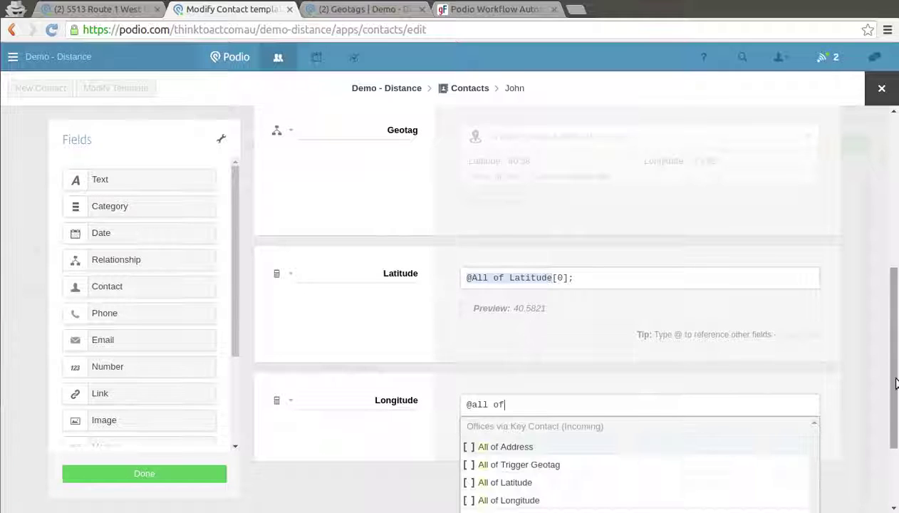
type(" long")
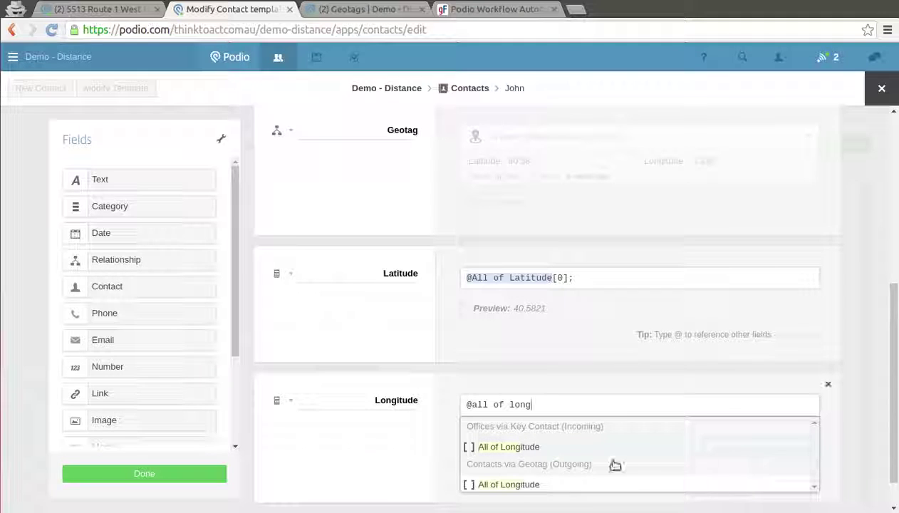
left_click(533, 485)
type("[0")
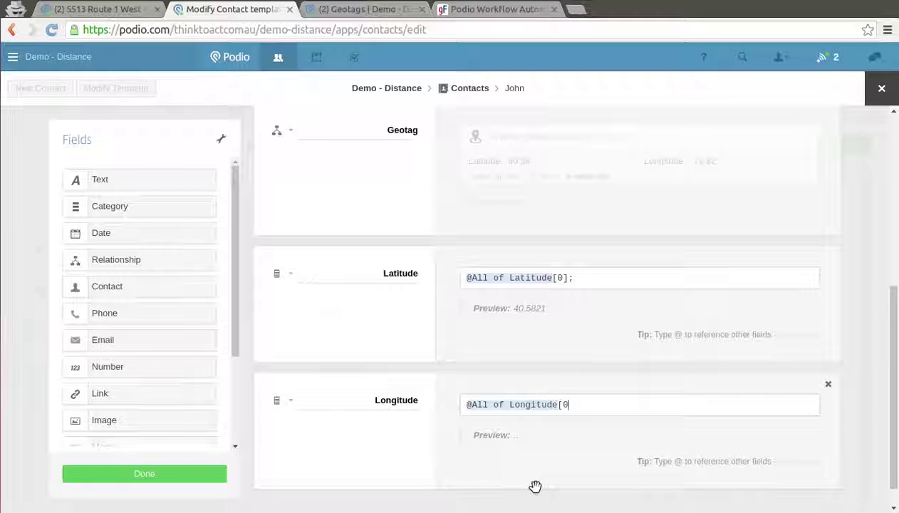
type("];")
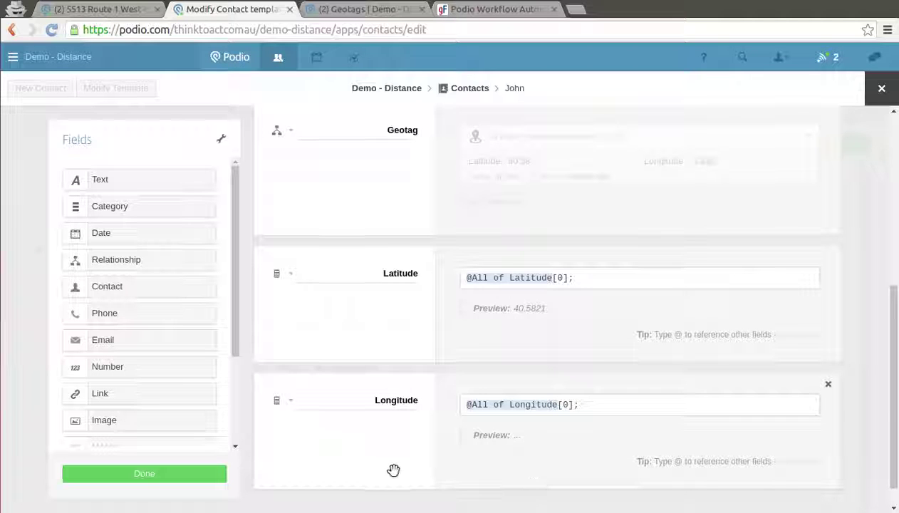
left_click(197, 479)
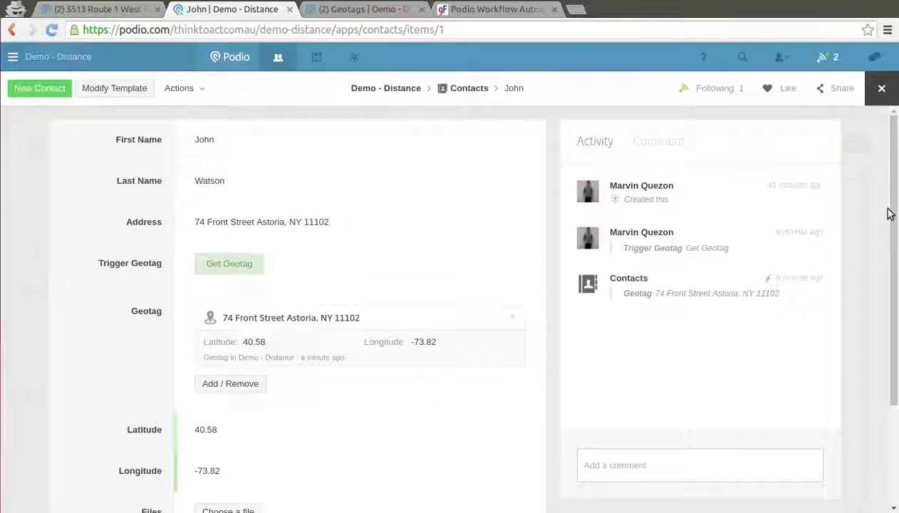
scroll(888, 213, "down", 3)
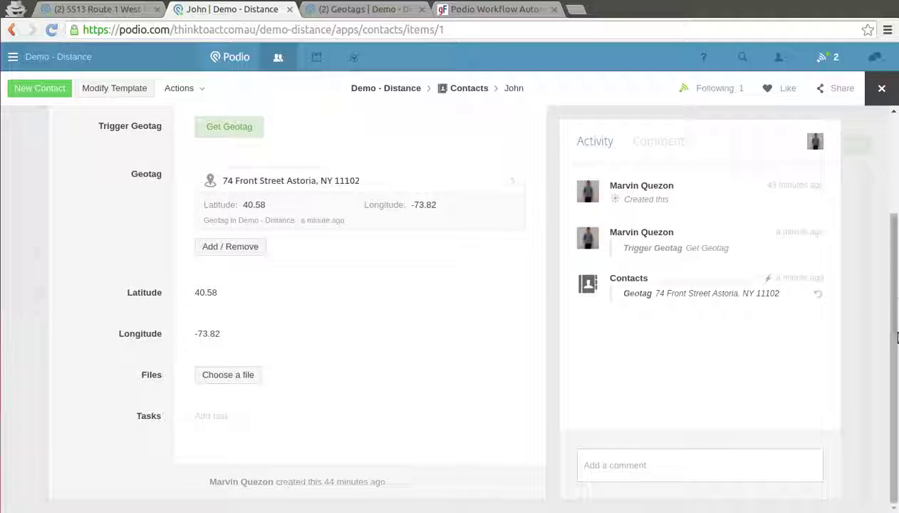
left_click_drag(896, 334, 896, 228)
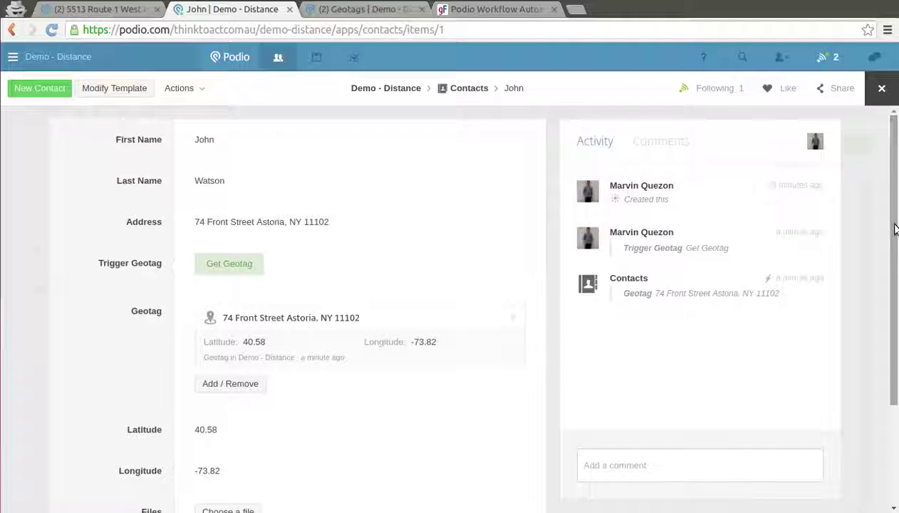
- Switch to the office record and assign the existing contact as its Key Contact
left_click(126, 11)
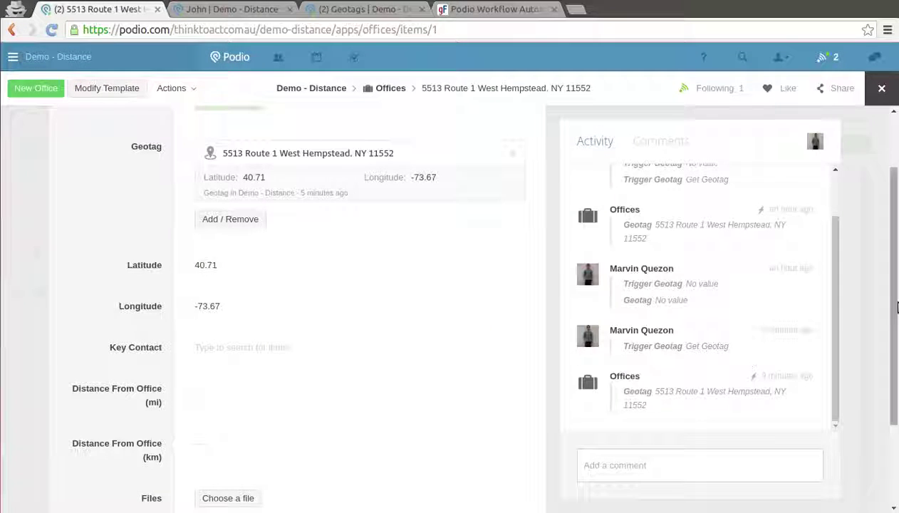
left_click_drag(896, 307, 897, 375)
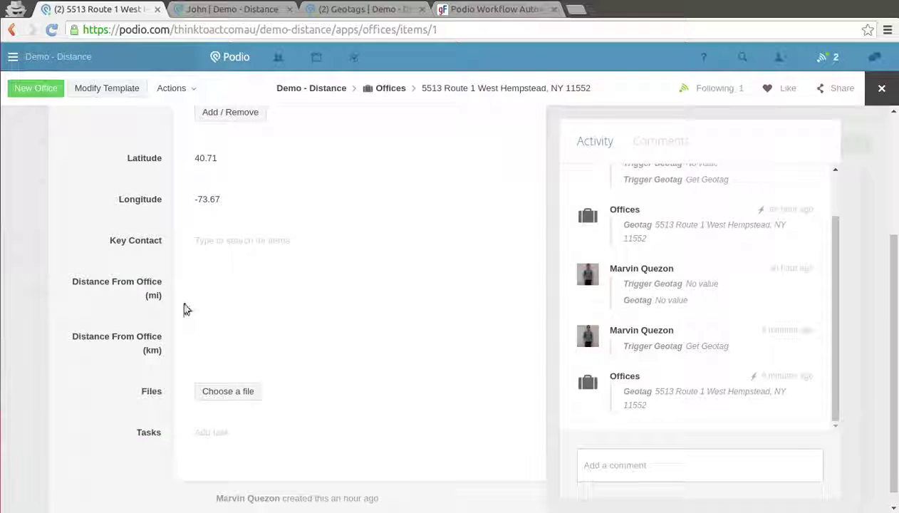
left_click(212, 240)
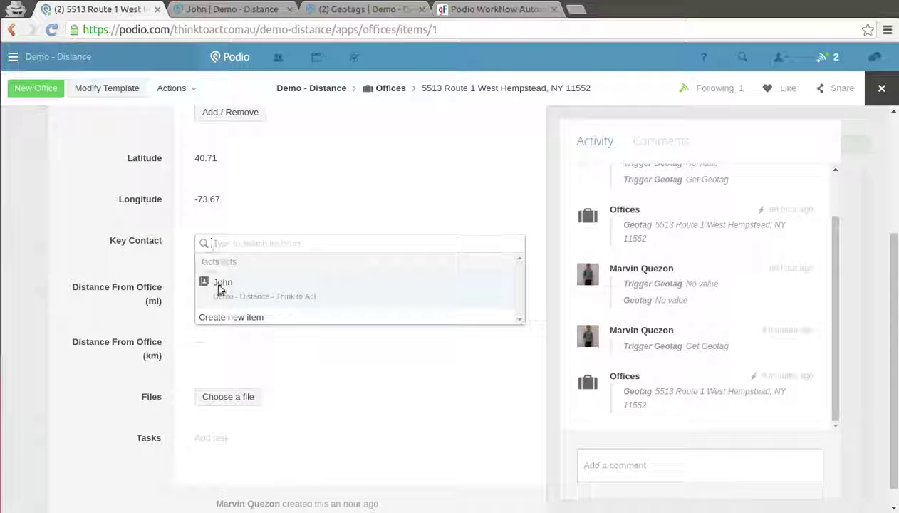
left_click(221, 289)
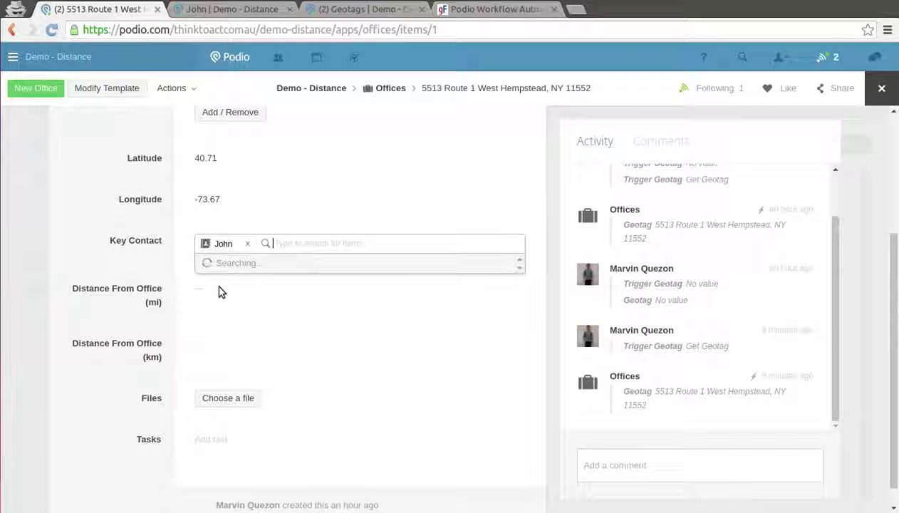
left_click(169, 250)
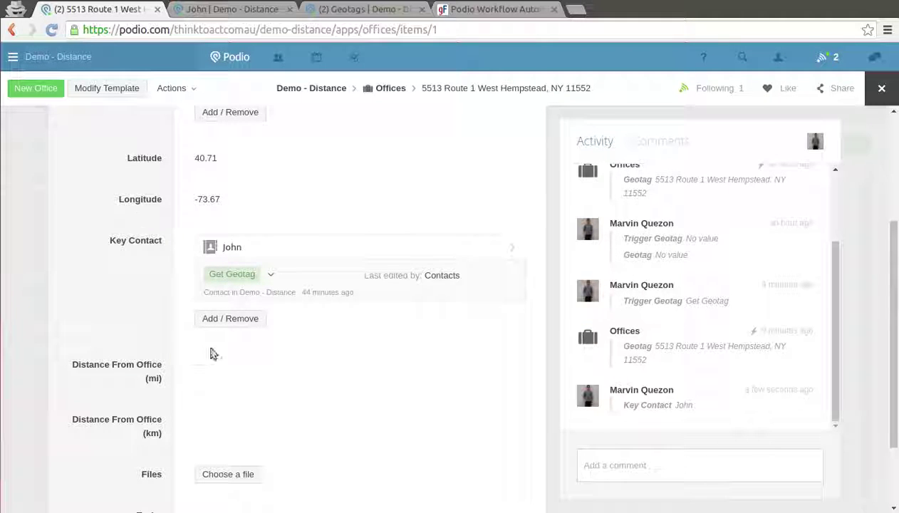
- Open the Offices template for editing and copy the distance calculation code, from var latitudeFrom through miles;, out of the gedit document
left_click(107, 88)
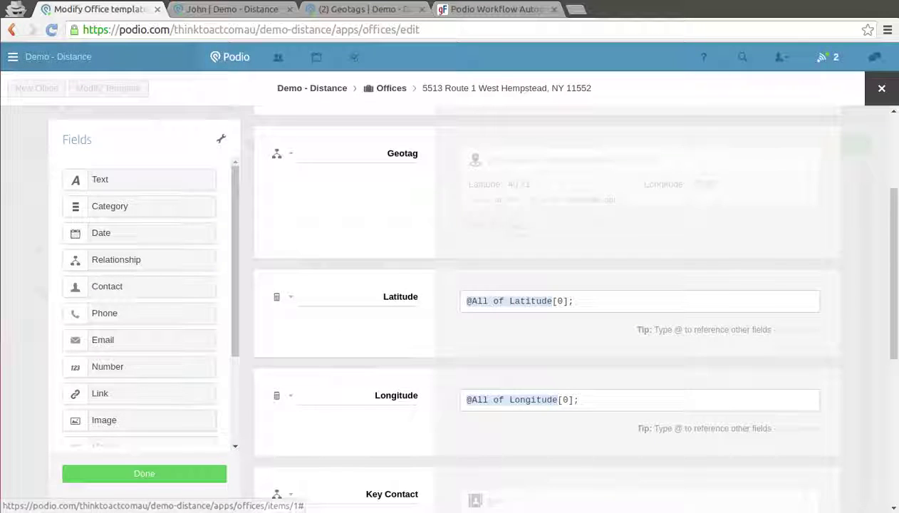
left_click(6, 293)
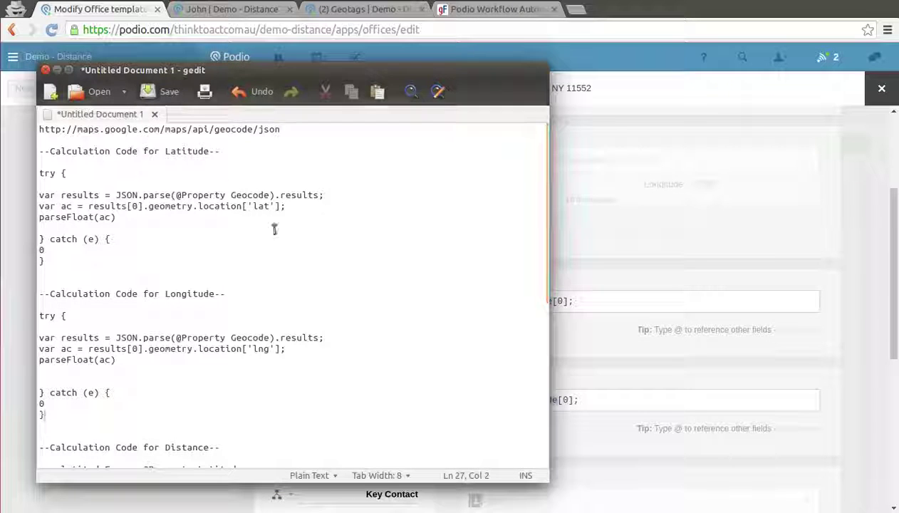
left_click_drag(550, 160, 557, 333)
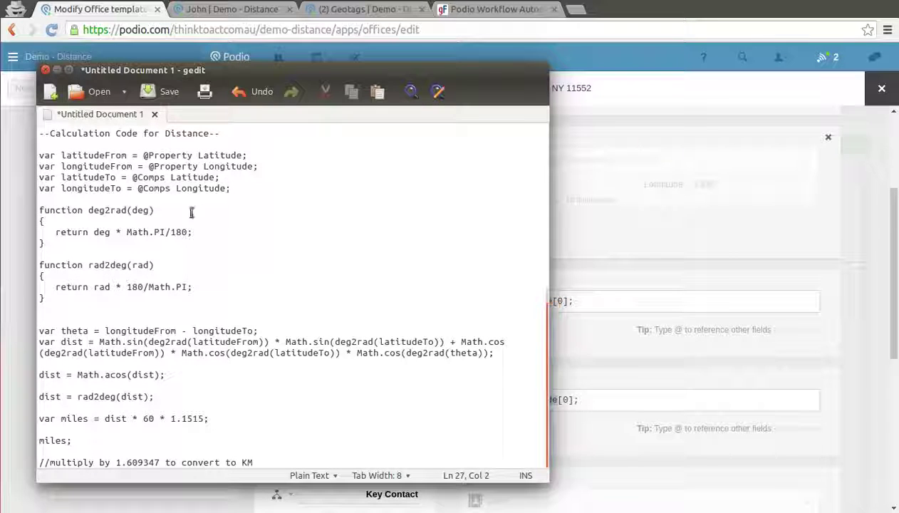
left_click_drag(39, 155, 289, 437)
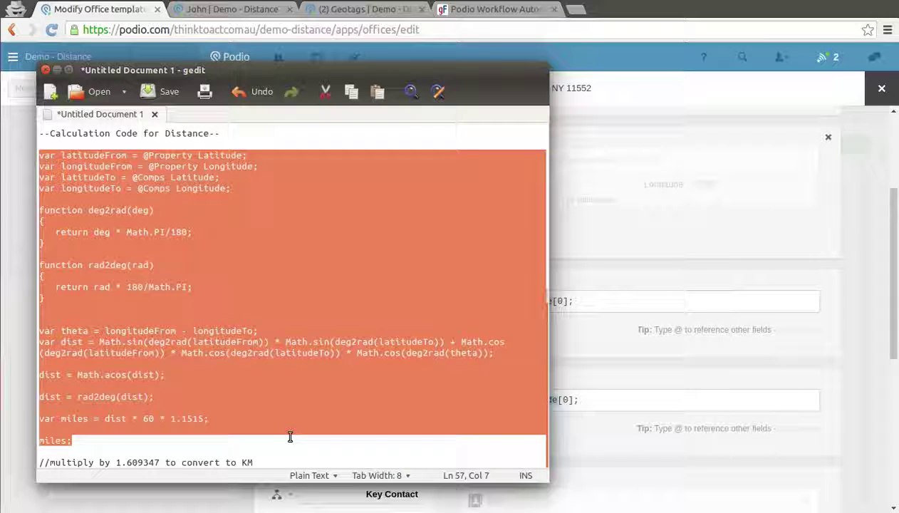
left_click(59, 69)
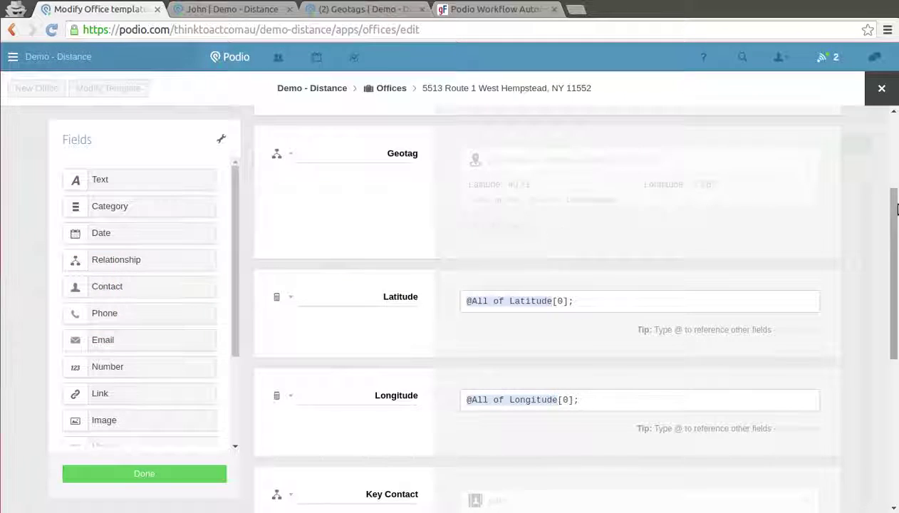
- Paste the copied distance code into the Distance From Office (mi) calculation in the Offices template
scroll(897, 209, "down", 5)
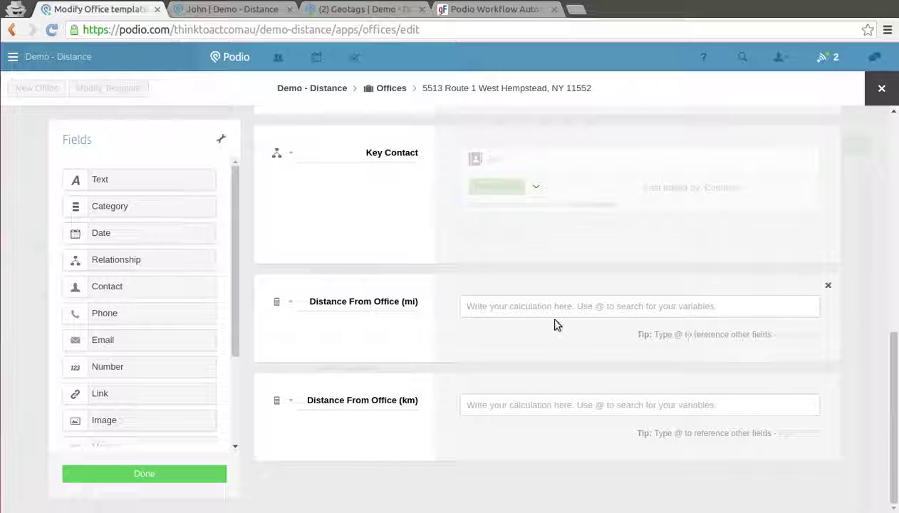
key("ctrl+v")
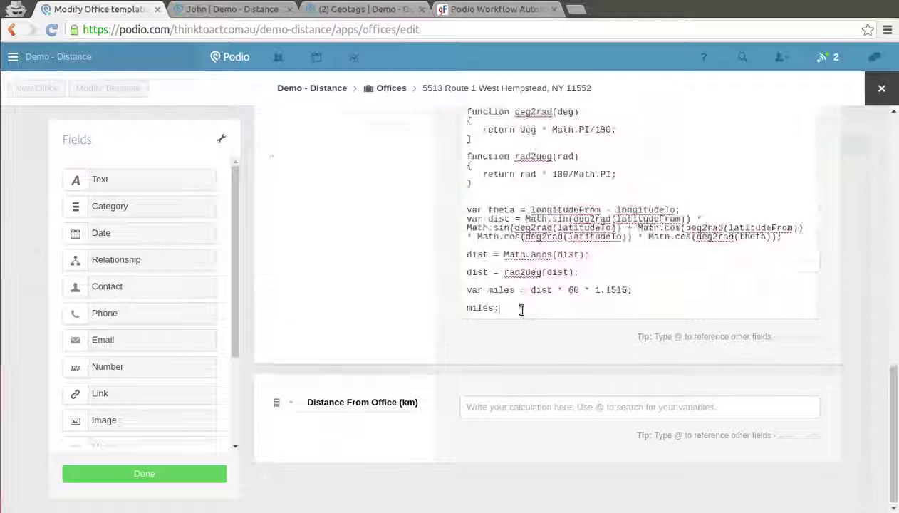
scroll(897, 431, "up", 3)
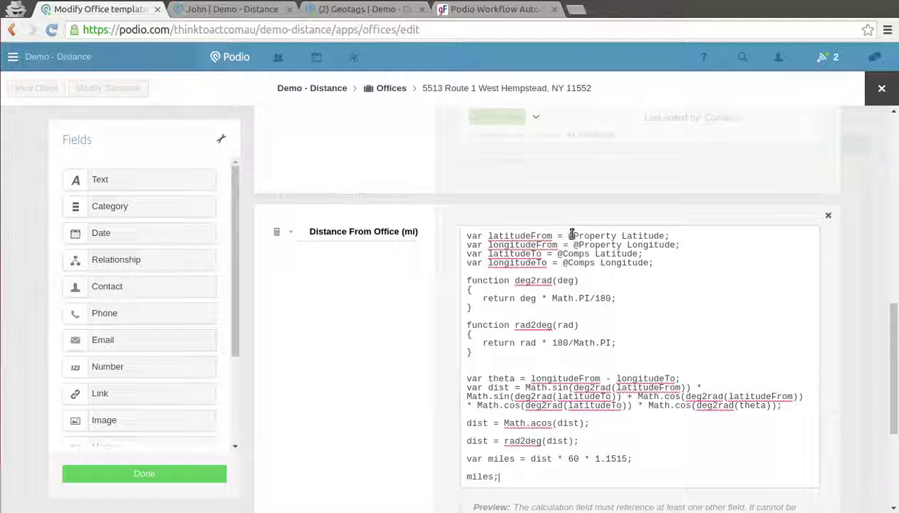
left_click_drag(568, 235, 686, 238)
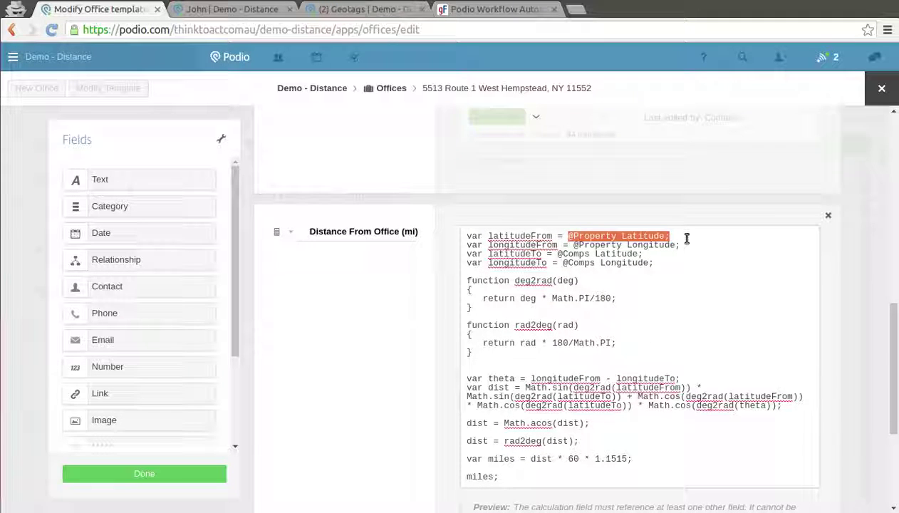
left_click(686, 237)
key("BackSpace")
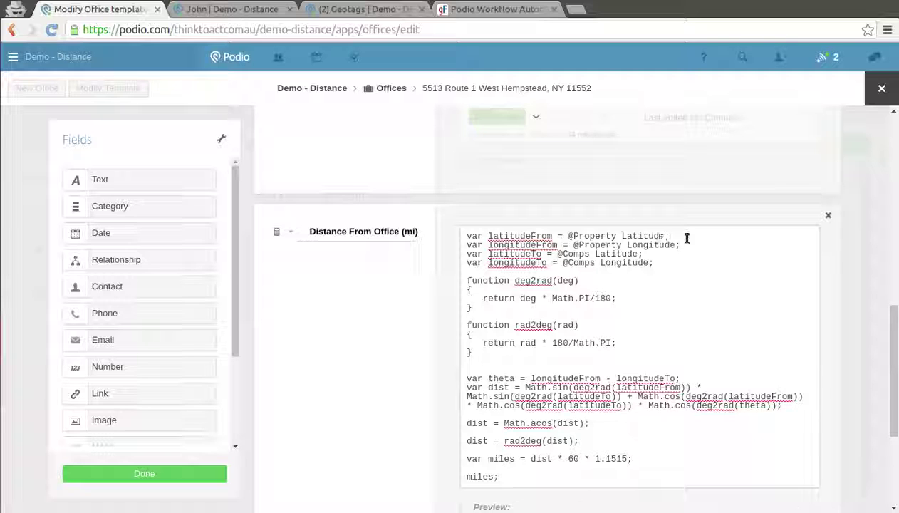
key("BackSpace")
key("BackSpace")
key("BackSpace")
key("BackSpace")
key("BackSpace")
key("BackSpace")
key("BackSpace")
key("BackSpace")
key("BackSpace")
key("BackSpace")
key("BackSpace")
key("BackSpace")
key("BackSpace")
key("BackSpace")
key("BackSpace")
key("BackSpace")
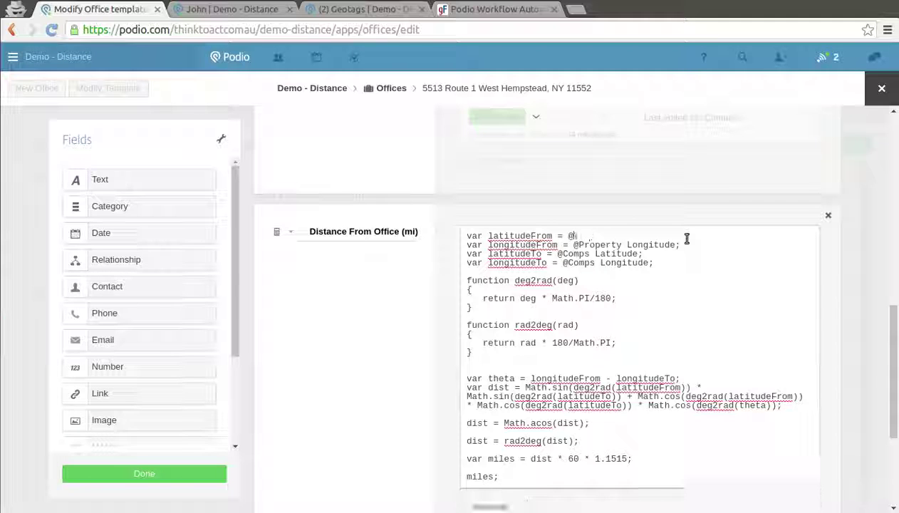
key("BackSpace")
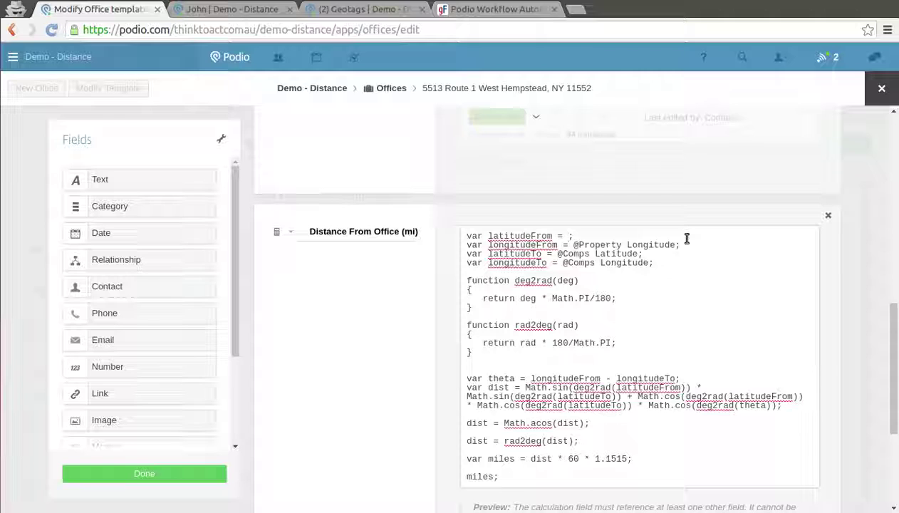
type("@")
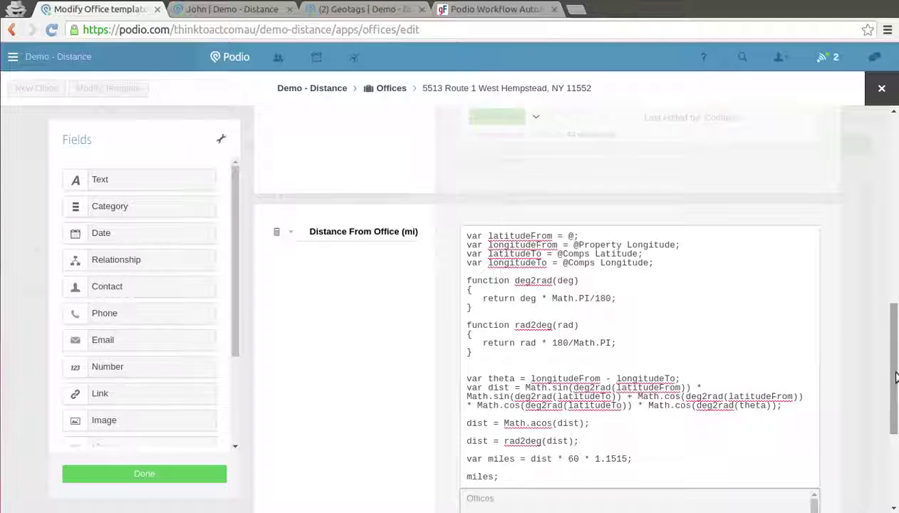
left_click_drag(894, 374, 896, 413)
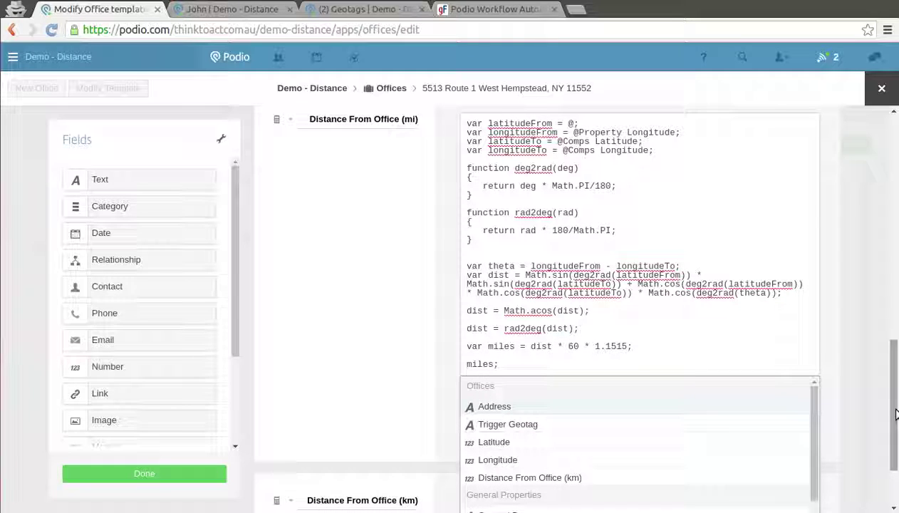
type("latitude")
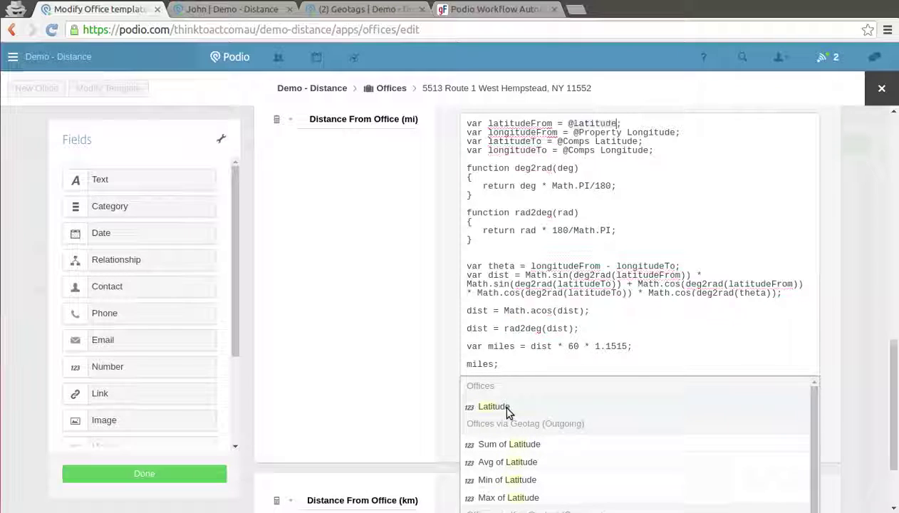
left_click(506, 408)
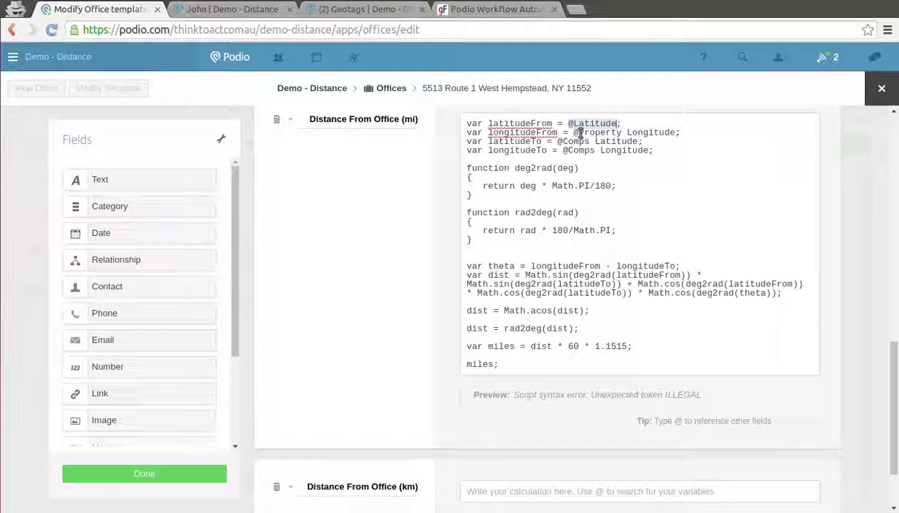
- Replace the Property Longitude placeholder assigned to longitudeFrom with the Offices Longitude field reference
left_click_drag(580, 132, 670, 132)
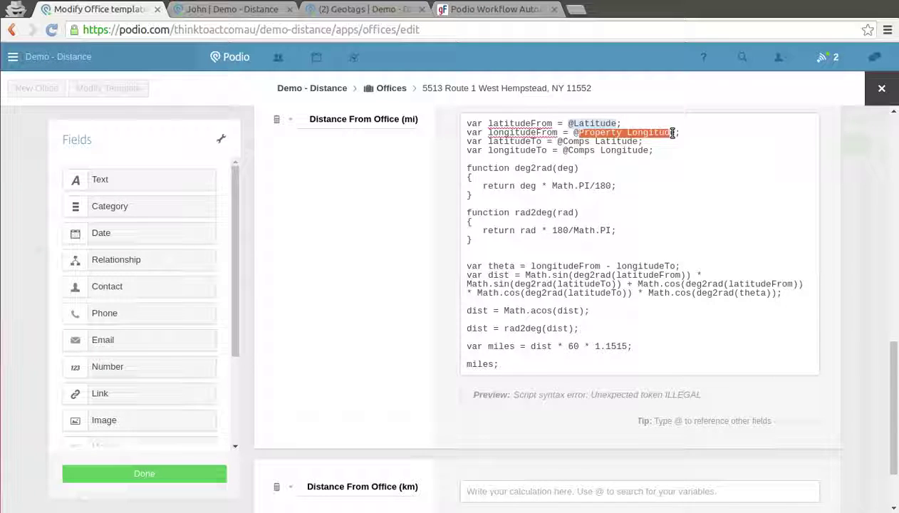
key("BackSpace")
type("Longu")
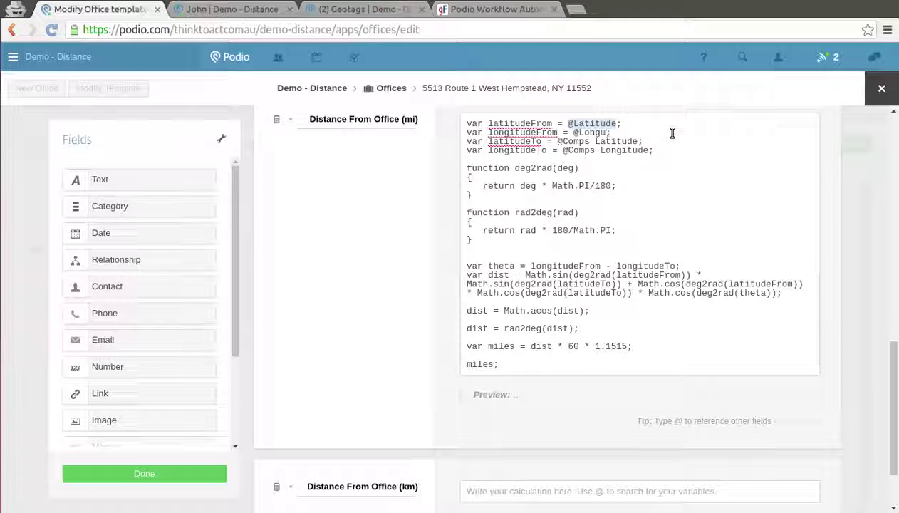
key("BackSpace")
type("i")
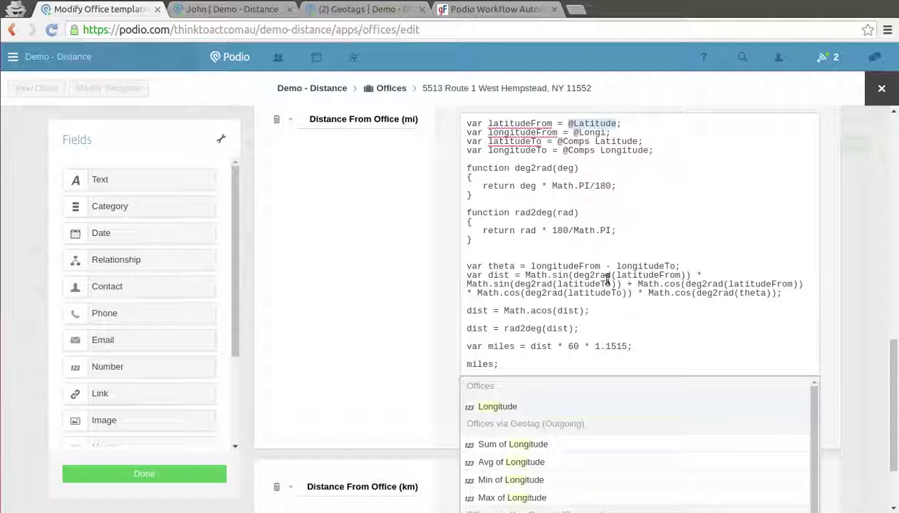
left_click(520, 411)
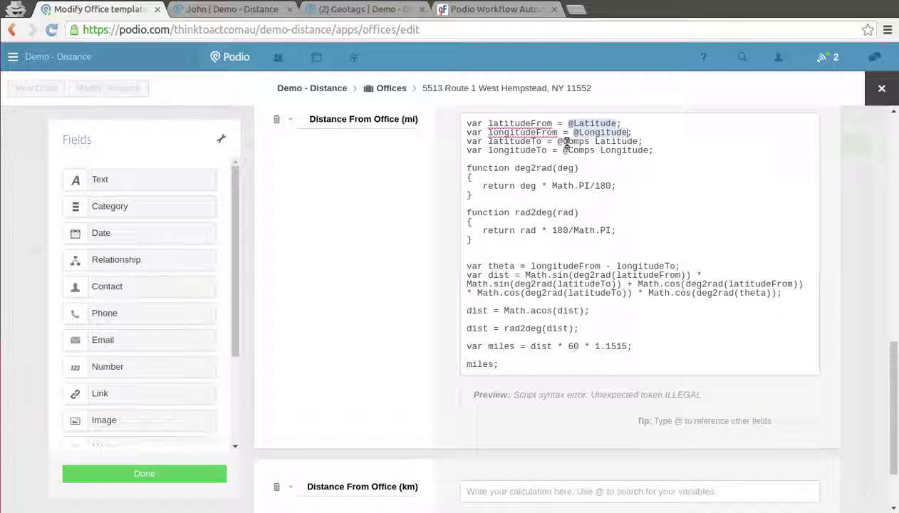
left_click_drag(565, 141, 638, 142)
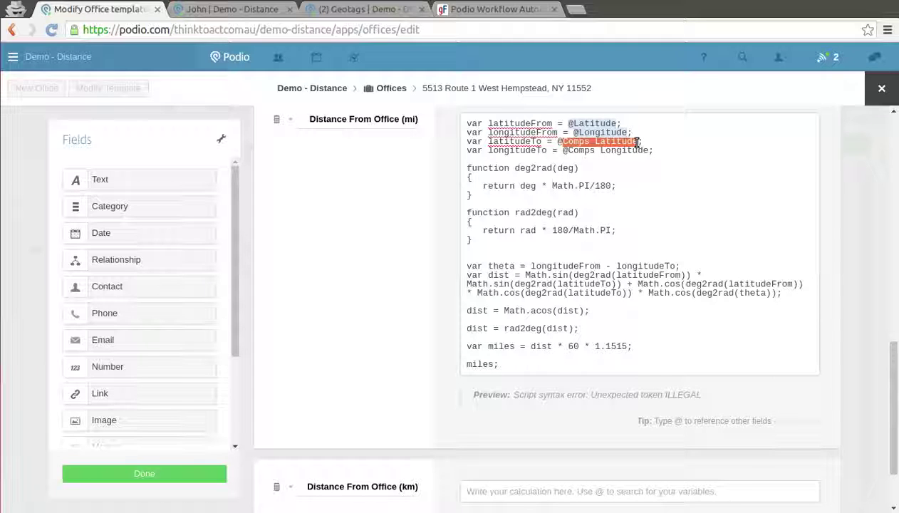
key("BackSpace")
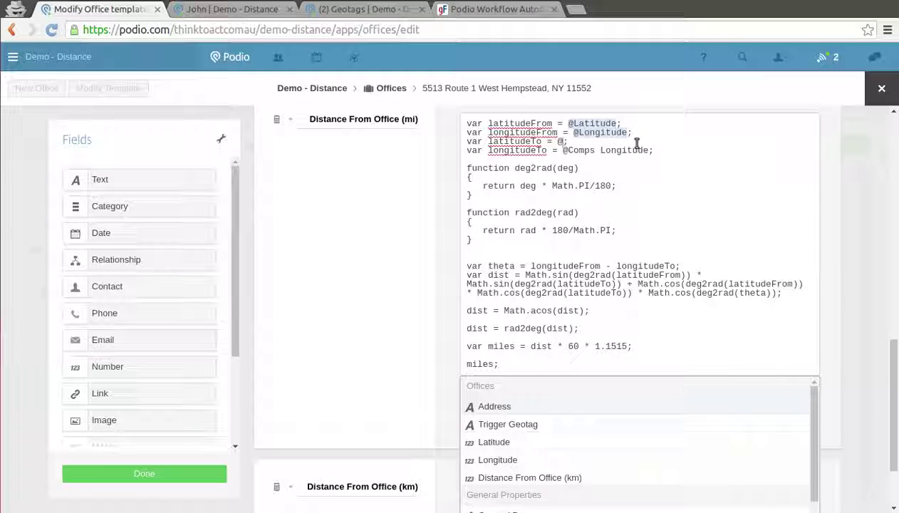
type("All of")
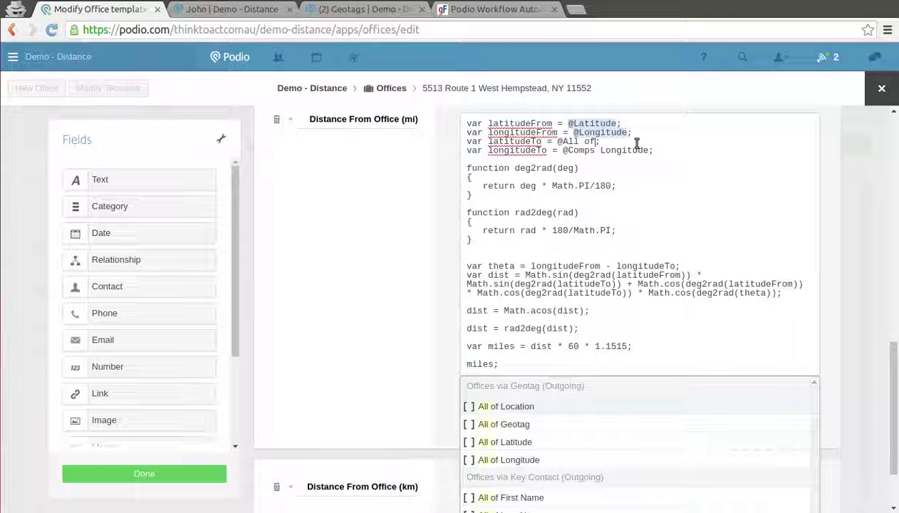
type(" la")
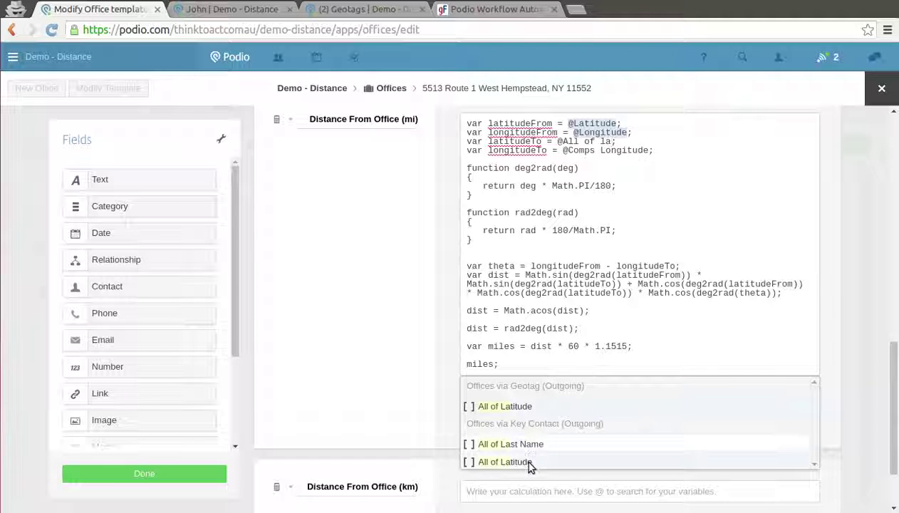
left_click(529, 463)
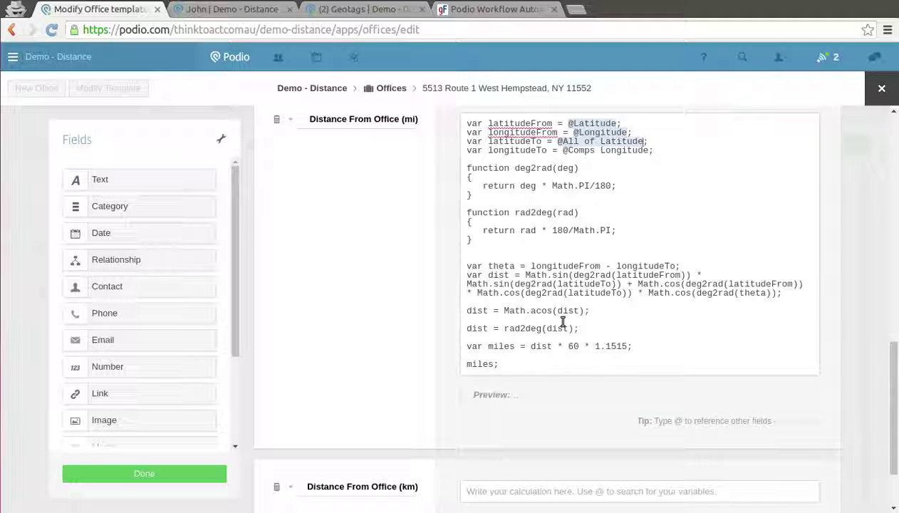
type("[0]")
key("Left")
key("Left")
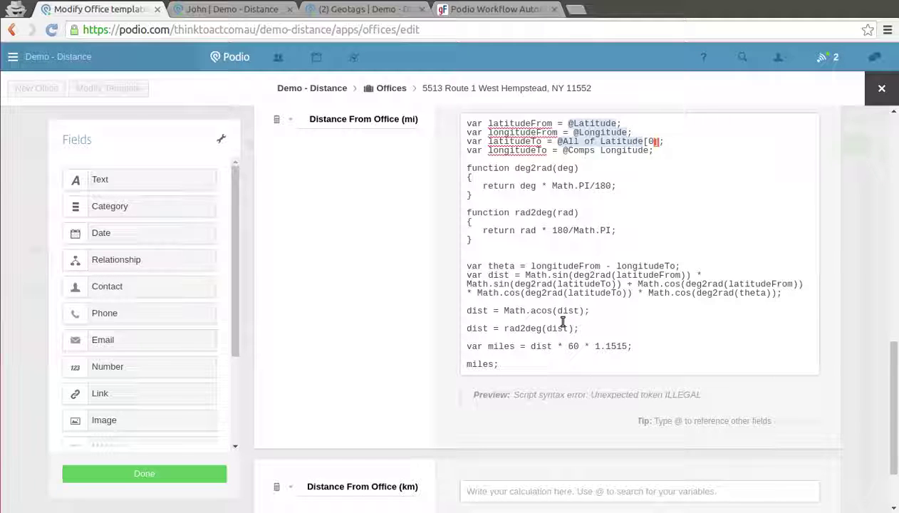
key("Down")
key("BackSpace")
key("BackSpace")
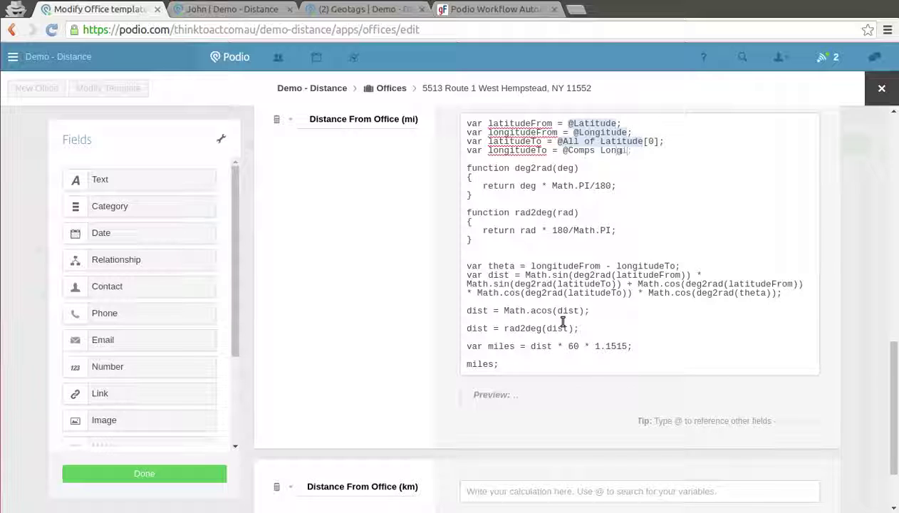
key("BackSpace")
key("BackSpace")
key("BackSpace")
key("BackSpace")
key("BackSpace")
key("BackSpace")
key("BackSpace")
key("BackSpace")
key("BackSpace")
key("BackSpace")
key("BackSpace")
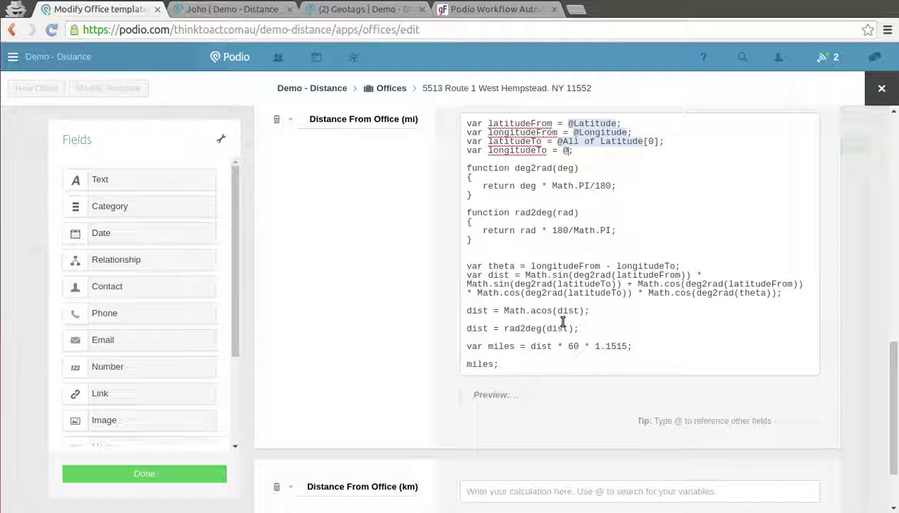
type("all of l")
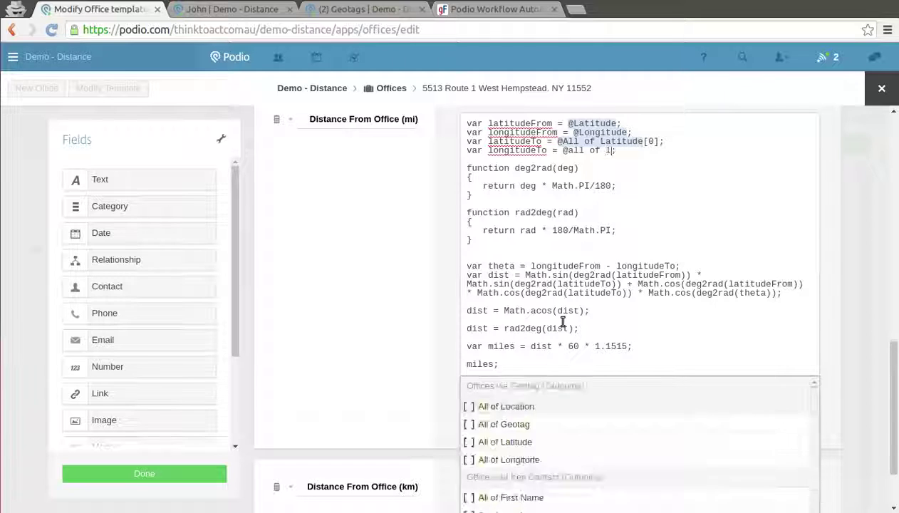
type("ong")
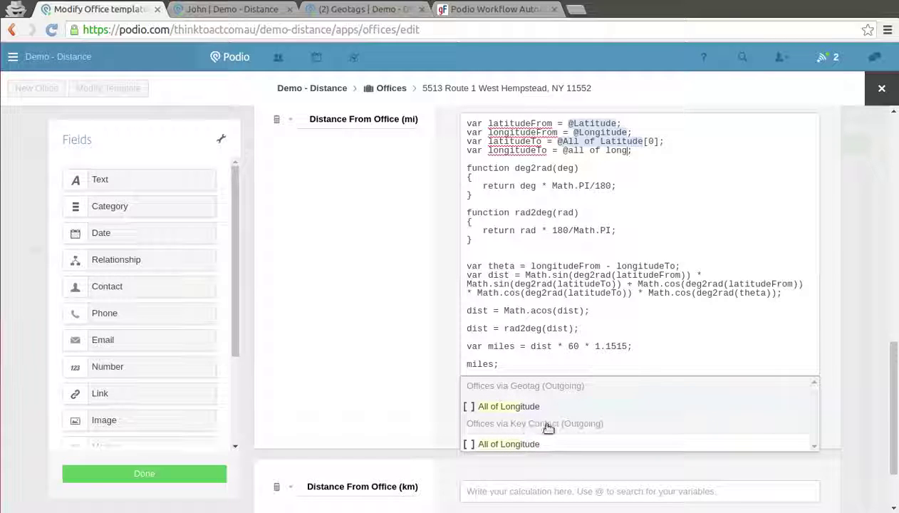
left_click(528, 441)
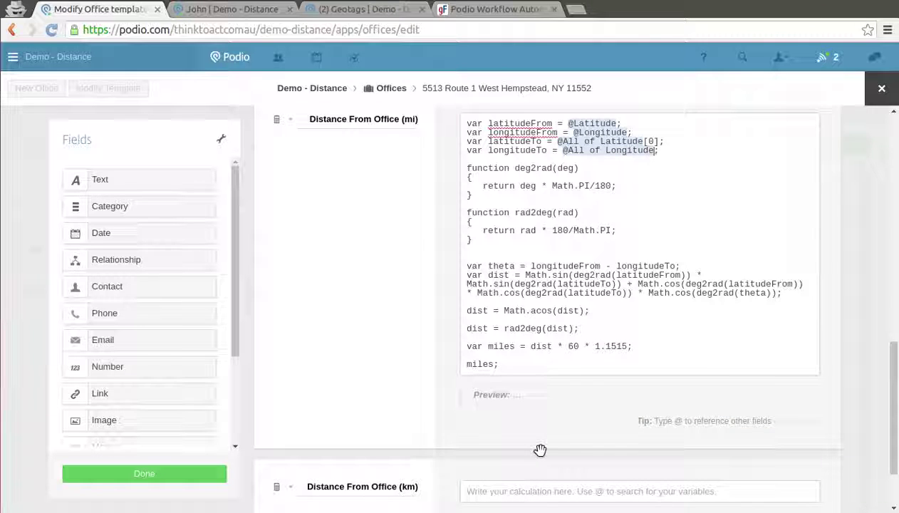
type("[0]")
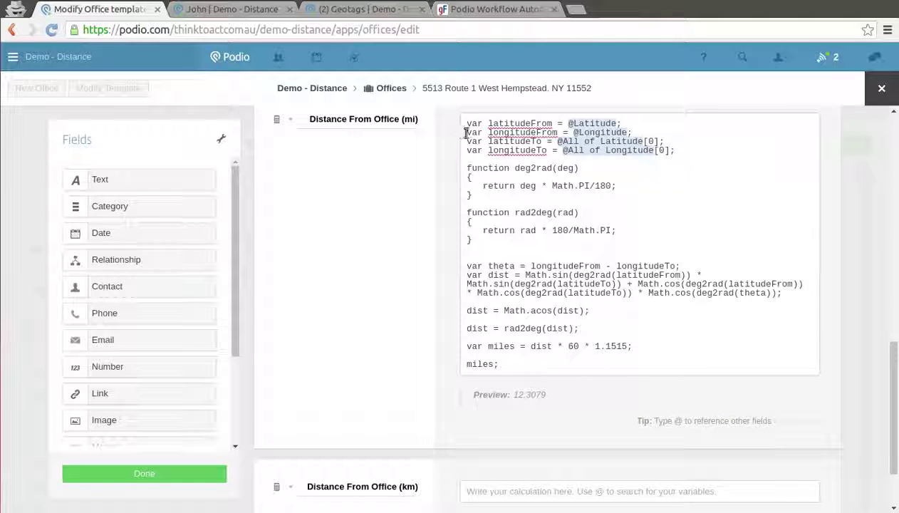
- Review the coordinate variables, the deg2rad and rad2deg functions, and the theta line in the Distance From Office (mi) calculation
left_click_drag(468, 123, 598, 123)
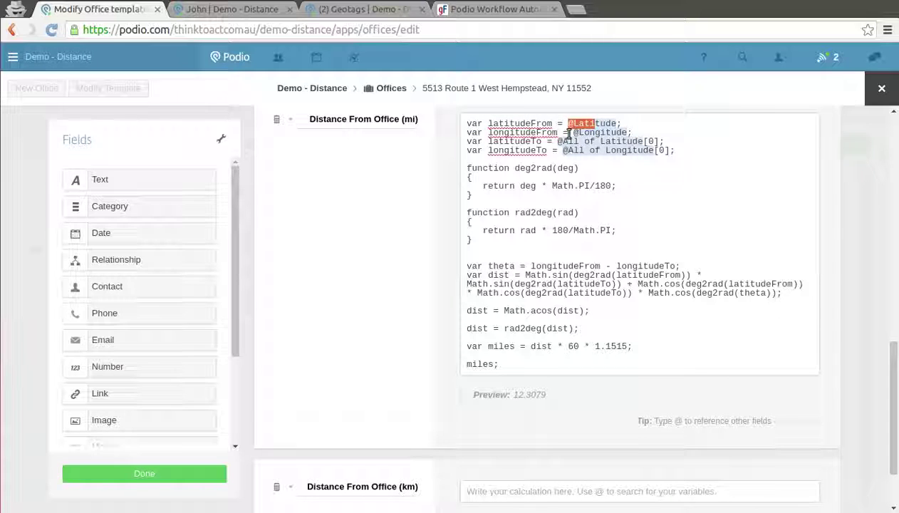
left_click_drag(569, 133, 583, 133)
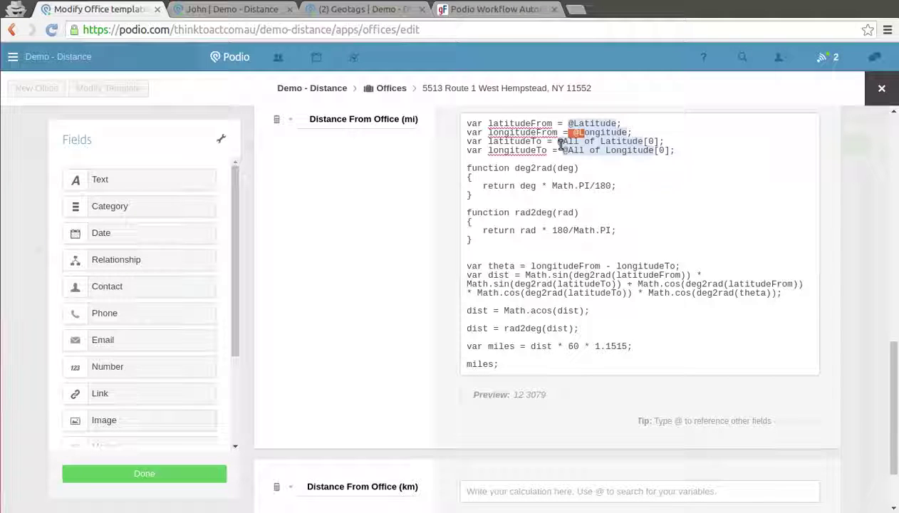
left_click_drag(557, 141, 663, 140)
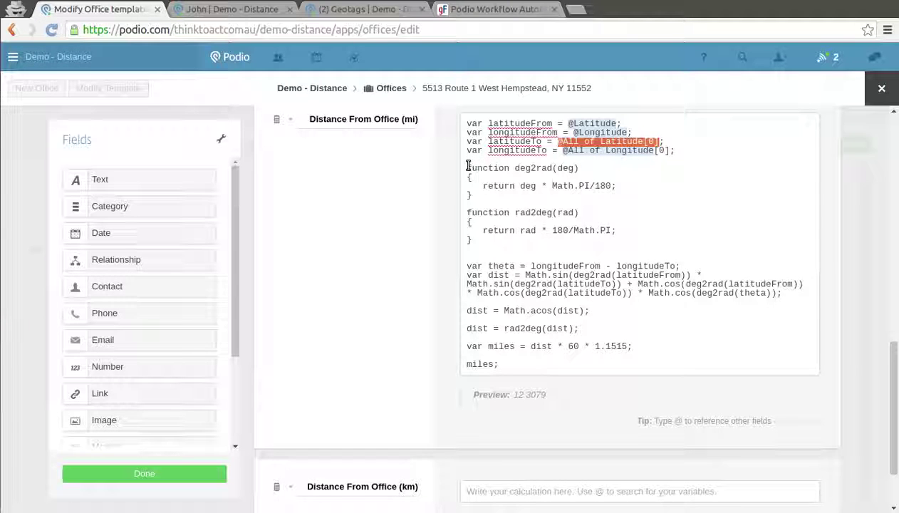
left_click_drag(468, 167, 487, 199)
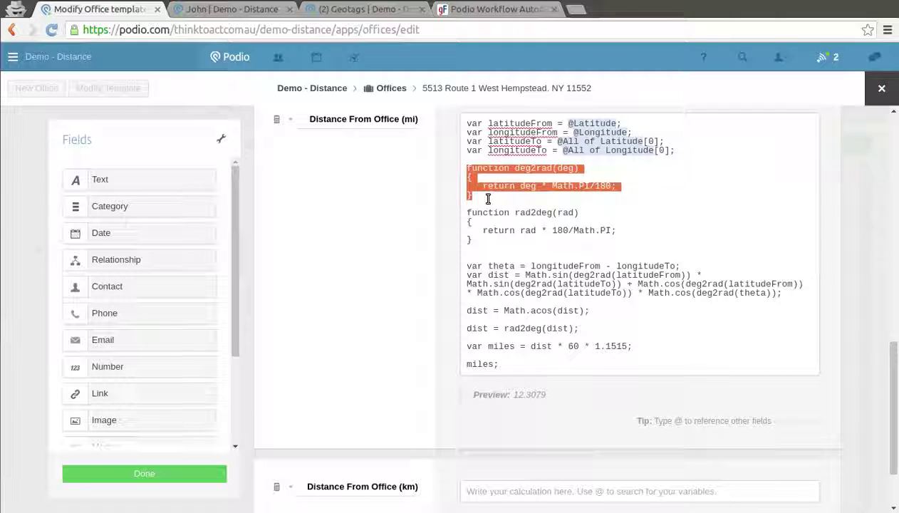
left_click(525, 168)
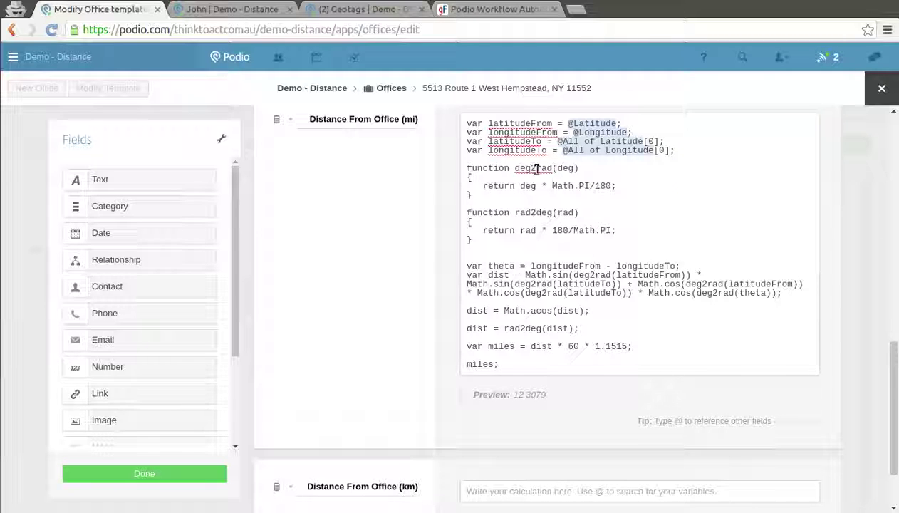
left_click_drag(536, 169, 557, 168)
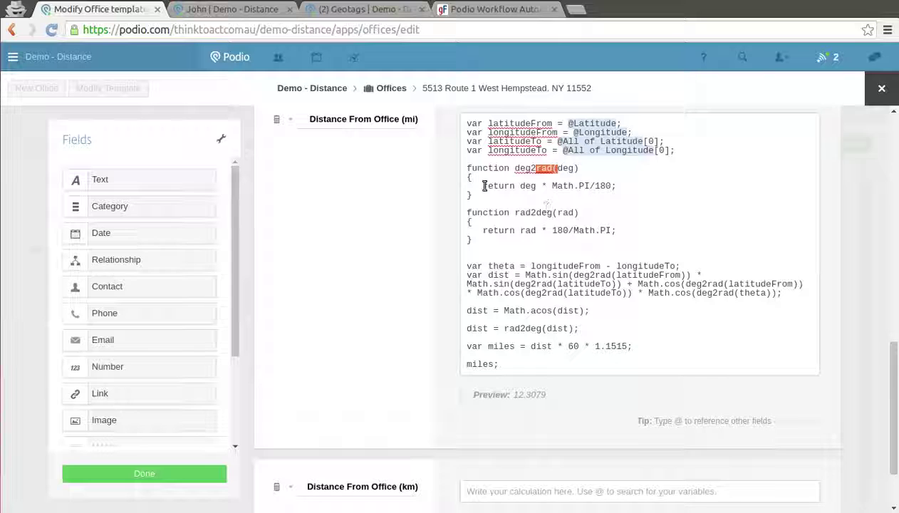
left_click_drag(483, 186, 616, 186)
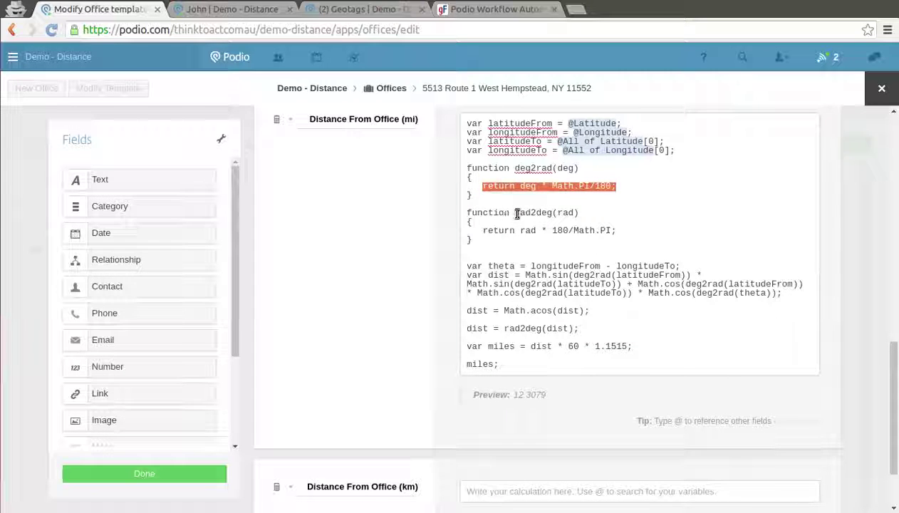
left_click_drag(518, 212, 577, 212)
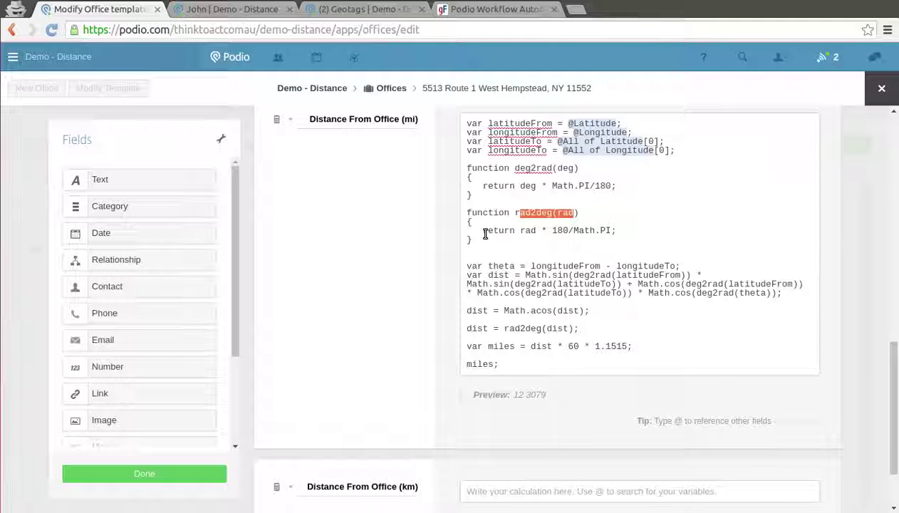
left_click_drag(483, 230, 652, 229)
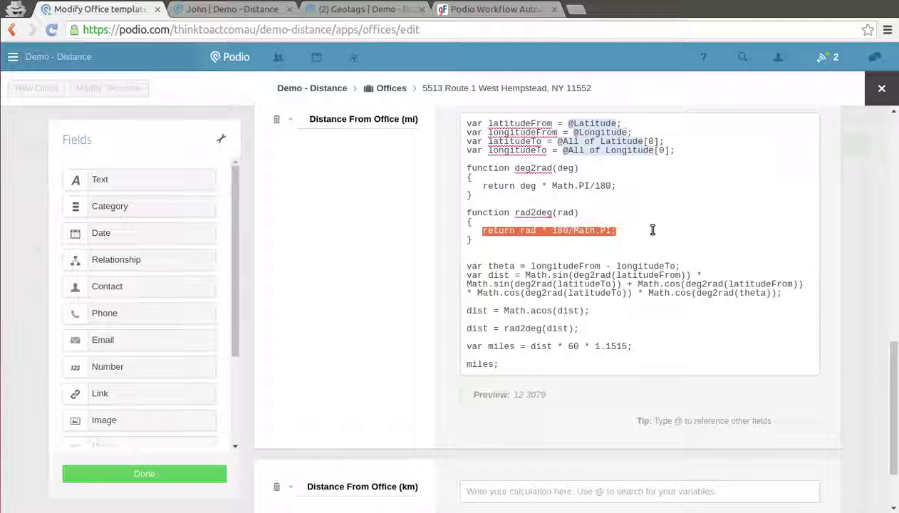
left_click(426, 245)
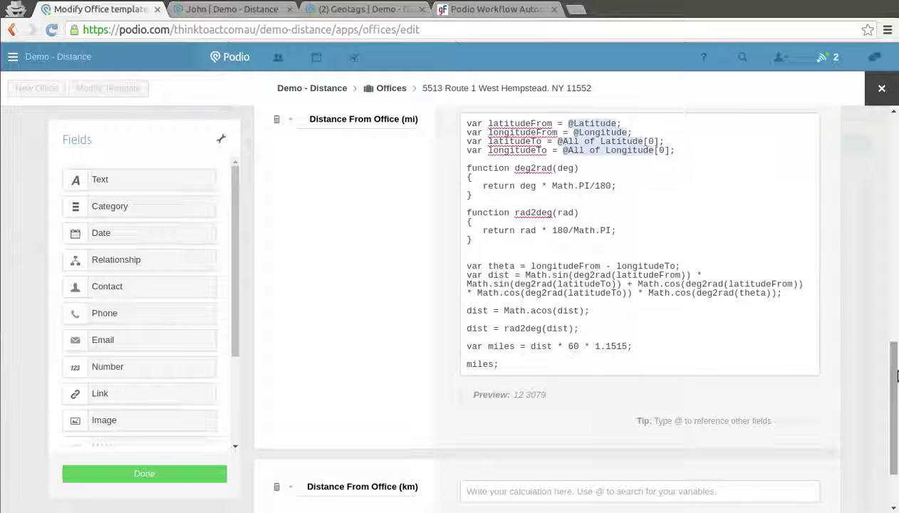
scroll(896, 375, "down", 1)
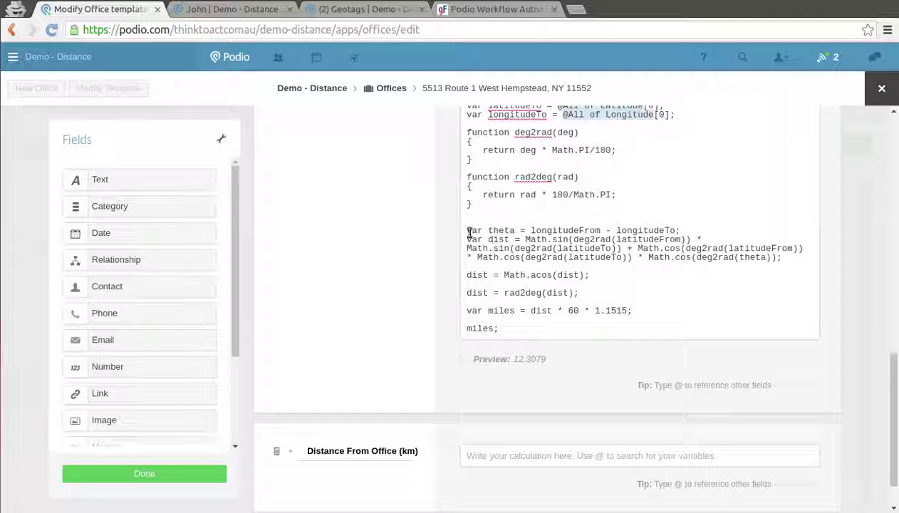
left_click(468, 230)
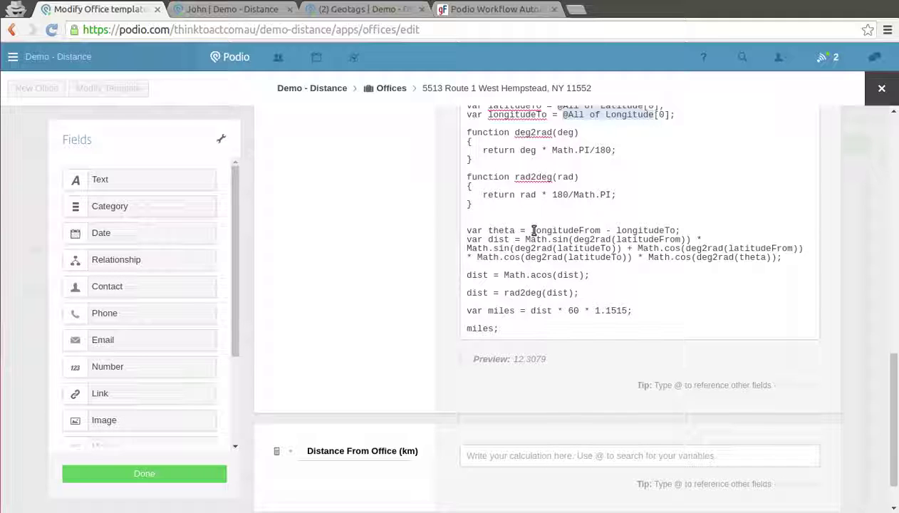
left_click_drag(533, 231, 602, 229)
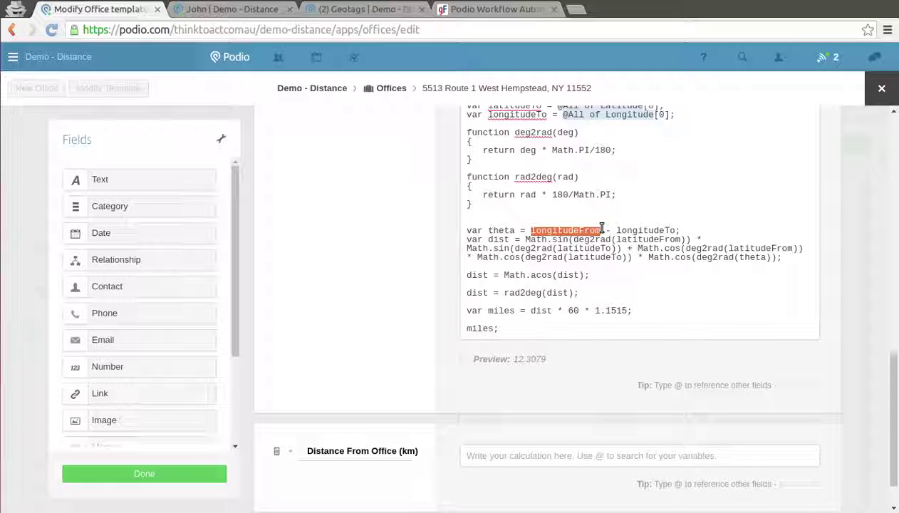
scroll(895, 450, "up", 2)
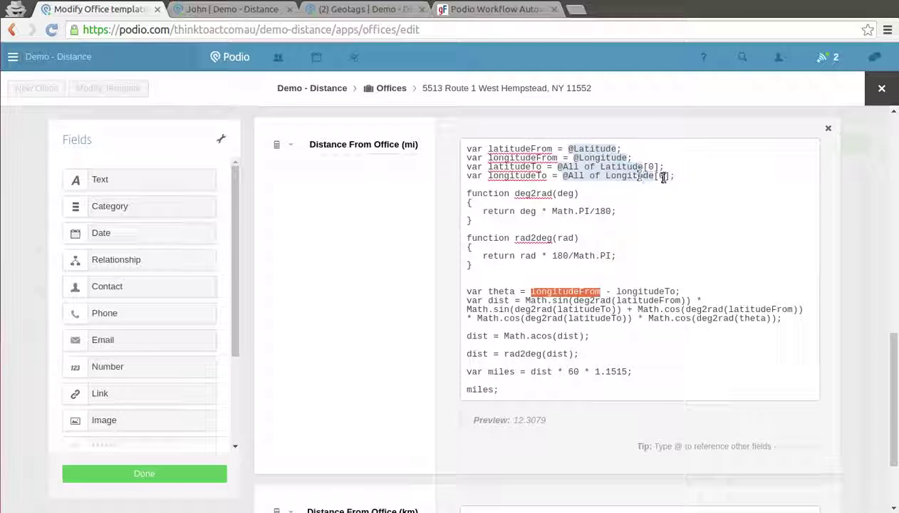
scroll(578, 341, "down", 3)
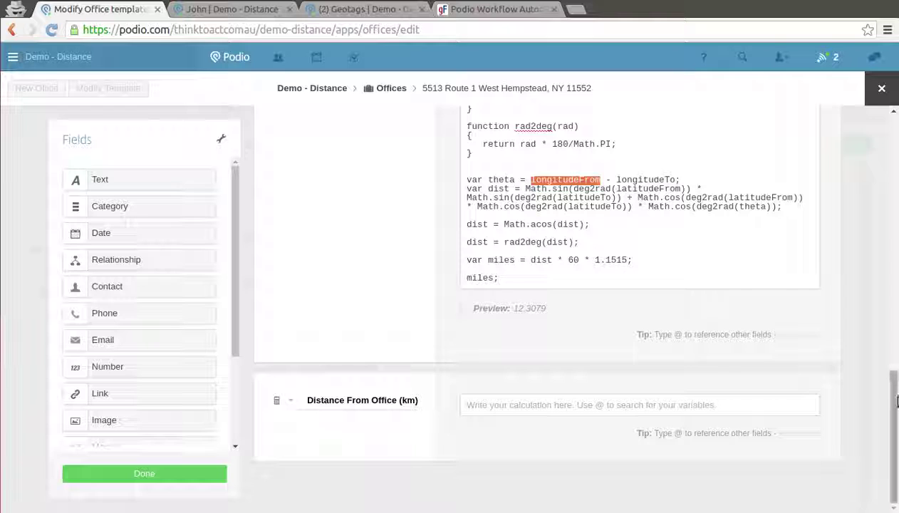
- Set the unit of the Distance From Office (mi) field to mi
left_click_drag(896, 389, 890, 356)
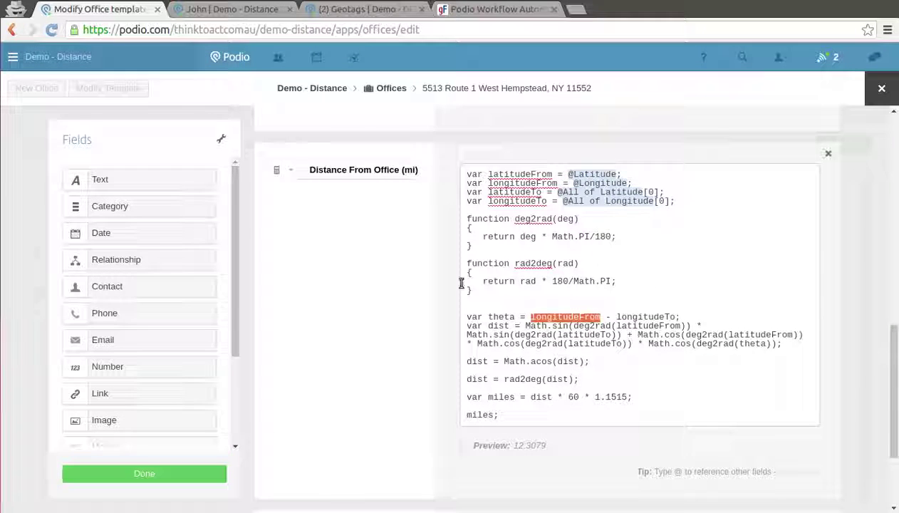
left_click(292, 170)
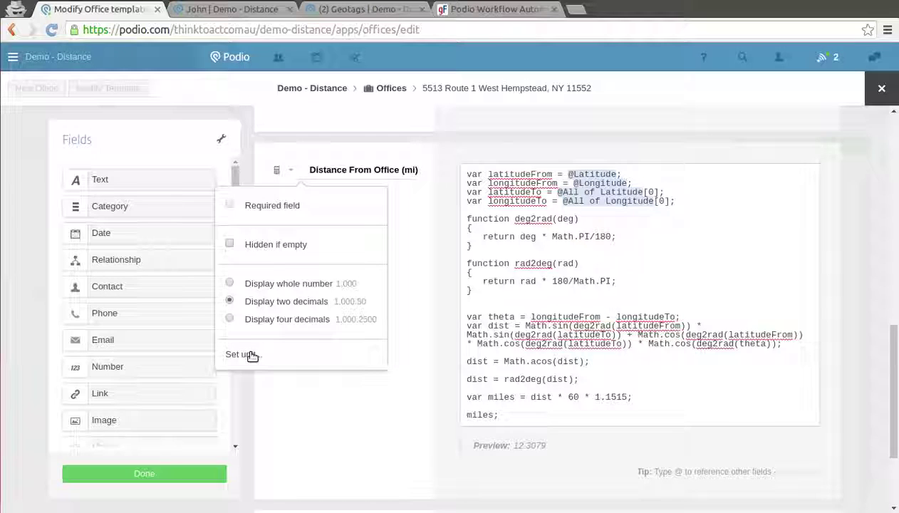
left_click(242, 354)
left_click(337, 145)
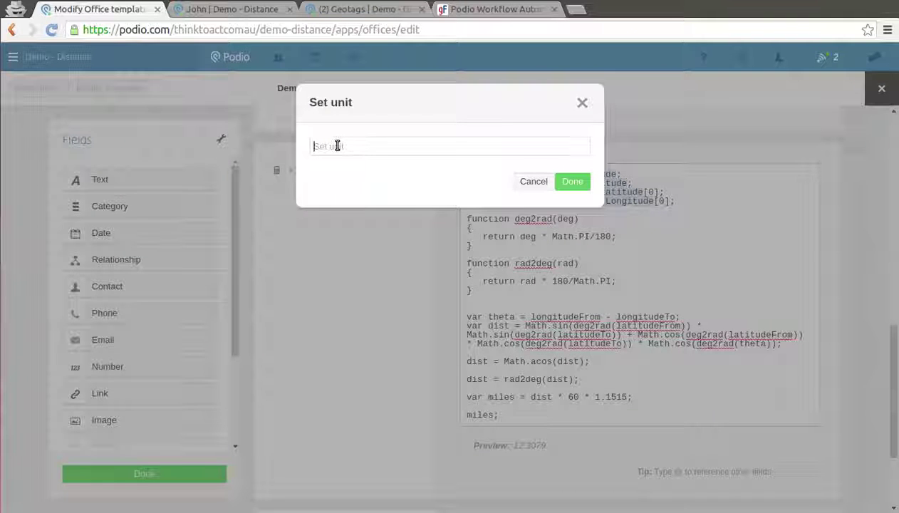
type("mi")
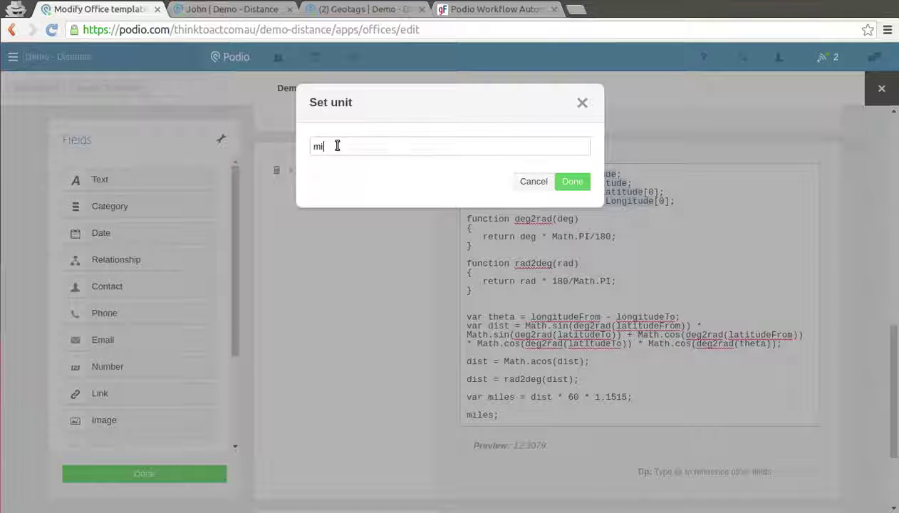
left_click(574, 186)
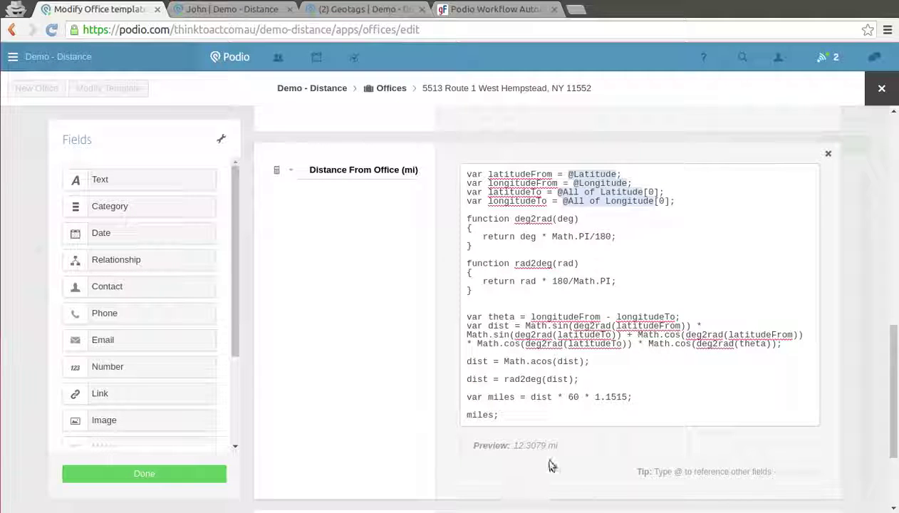
- Copy the entire Distance From Office (mi) calculation script into the empty Distance From Office (km) calculation
left_click_drag(897, 378, 896, 431)
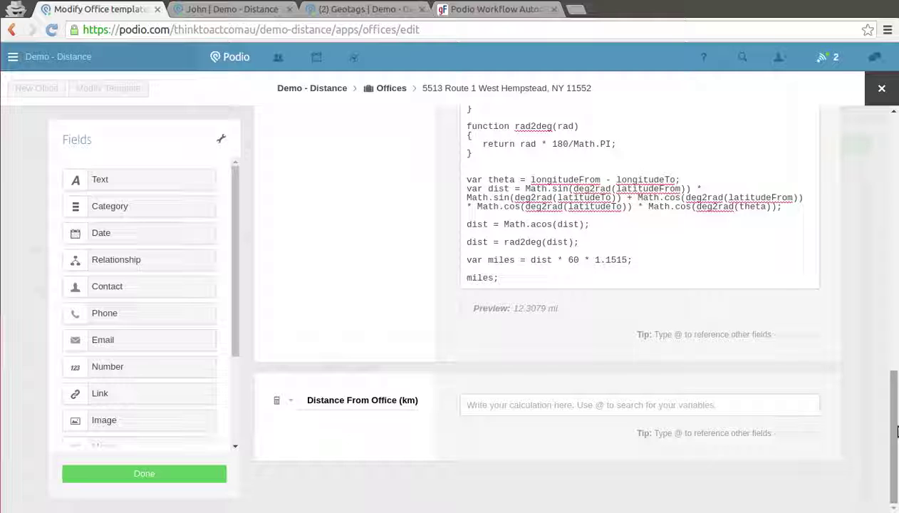
left_click_drag(896, 430, 896, 371)
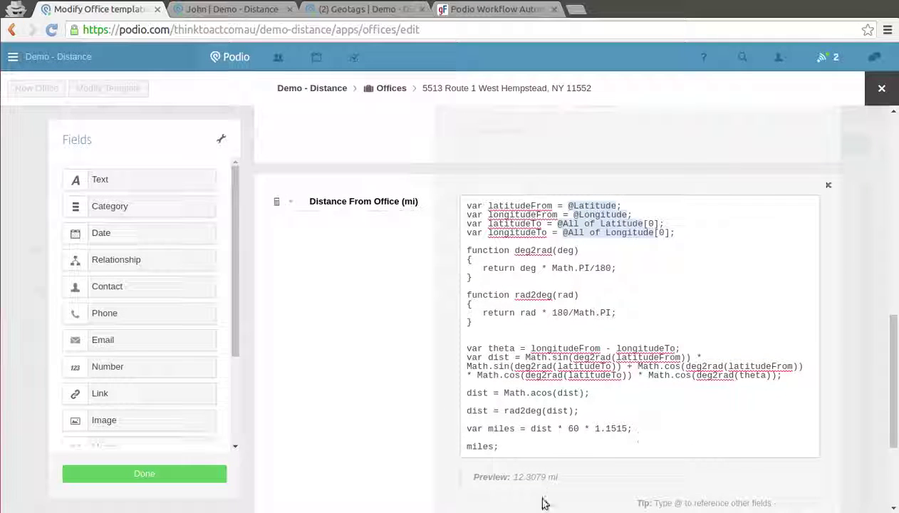
left_click_drag(521, 445, 430, 302)
key("ctrl+a")
key("ctrl+c")
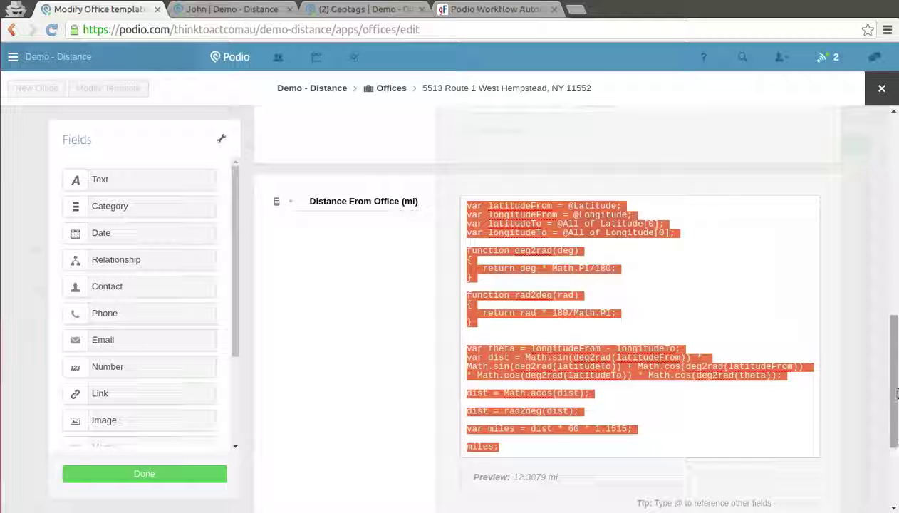
scroll(896, 393, "down", 3)
left_click(566, 404)
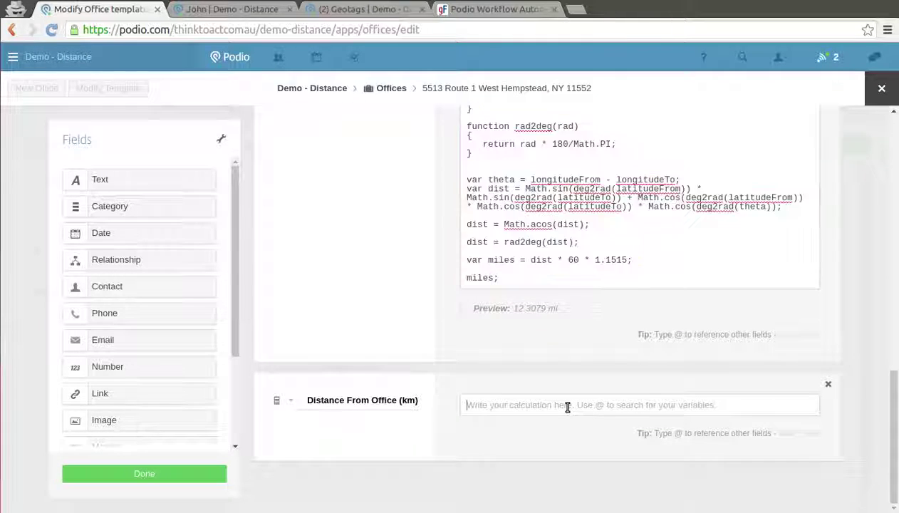
key("ctrl+v")
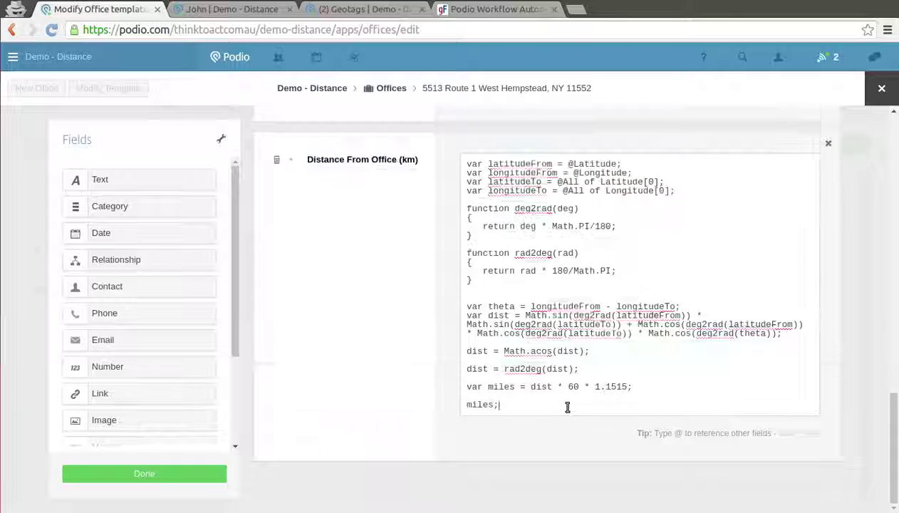
- Relink latitudeFrom and longitudeFrom in the Distance From Office (km) calculation to the Offices Latitude and Longitude fields
left_click(577, 163)
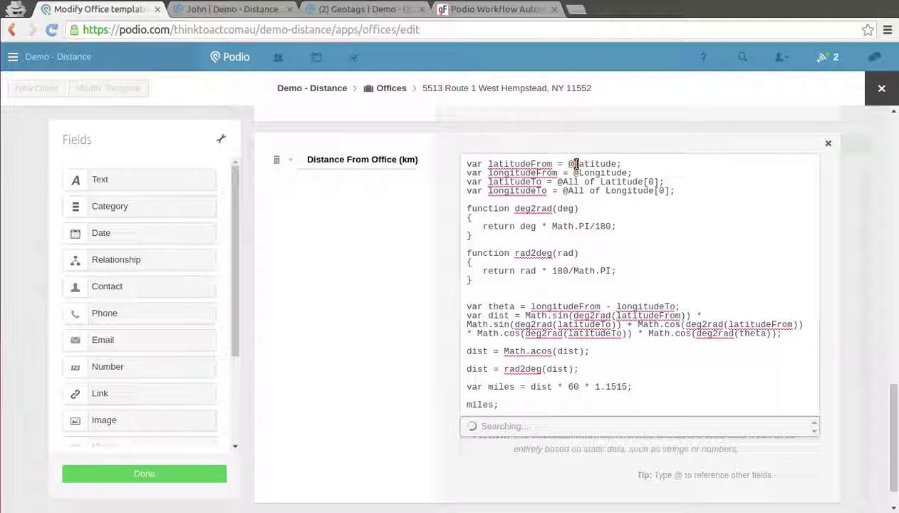
double_click(577, 163)
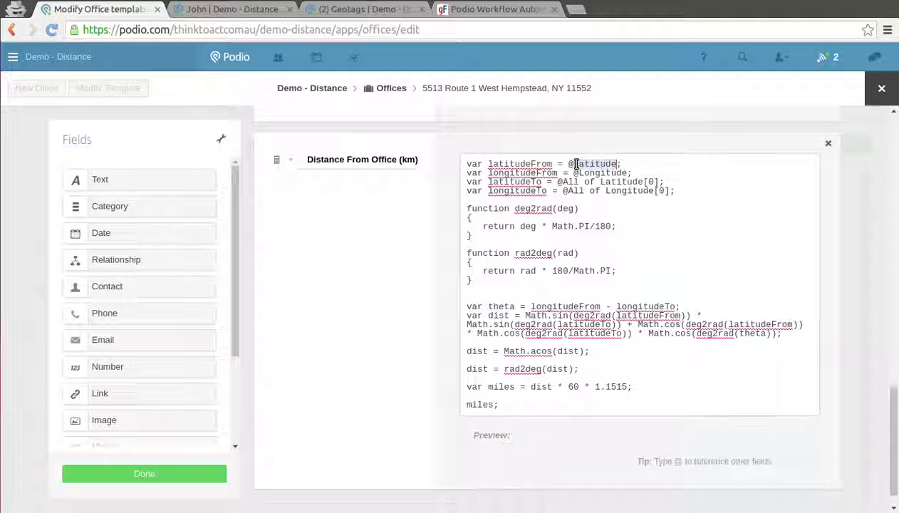
left_click(577, 168)
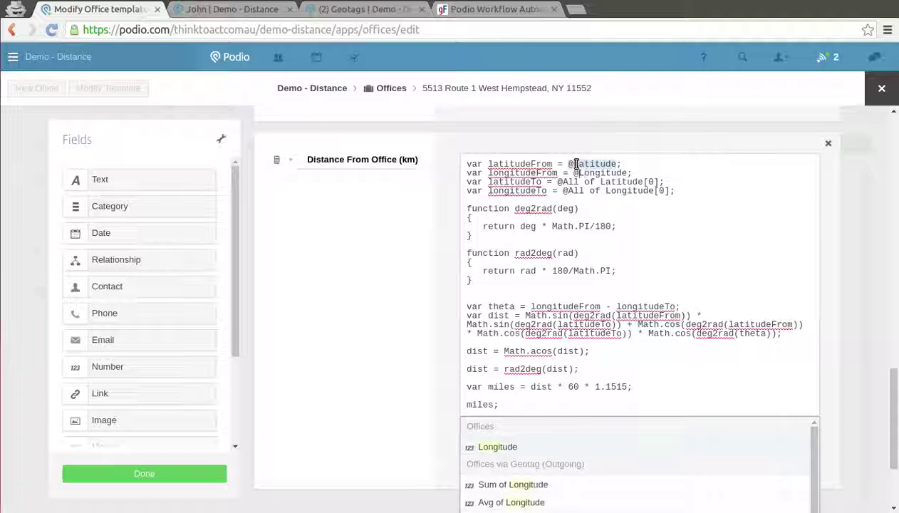
key("shift+Right")
key("shift+Right")
key("shift+Right")
key("shift+Right")
key("shift+Right")
key("shift+Right")
key("shift+Right")
key("shift+Right")
key("shift+Right")
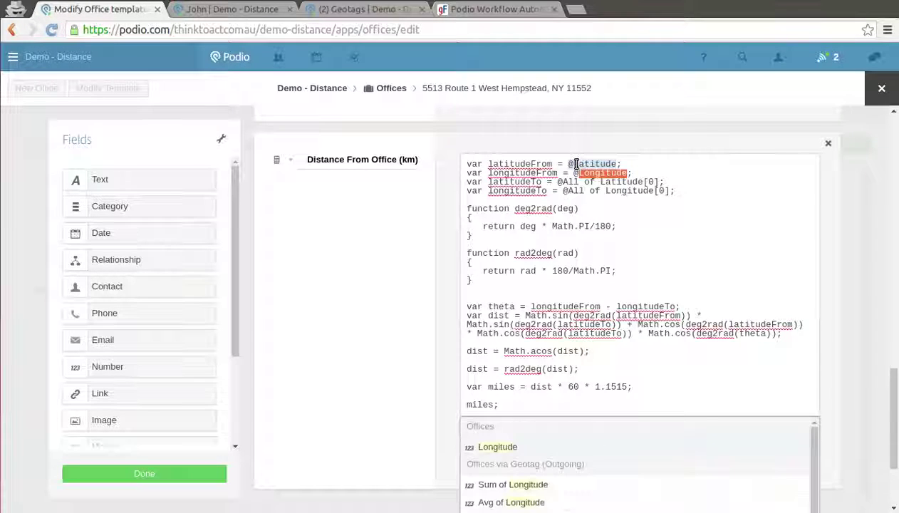
left_click(577, 163)
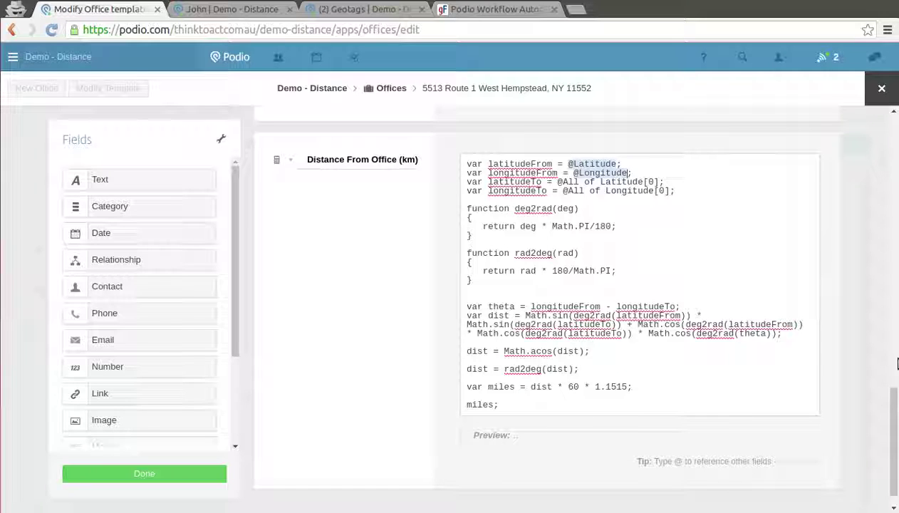
- Relink latitudeTo and longitudeTo in the kilometre calculation to All of Latitude and All of Longitude from Offices via Key Contact (Outgoing)
scroll(883, 428, "down", 1)
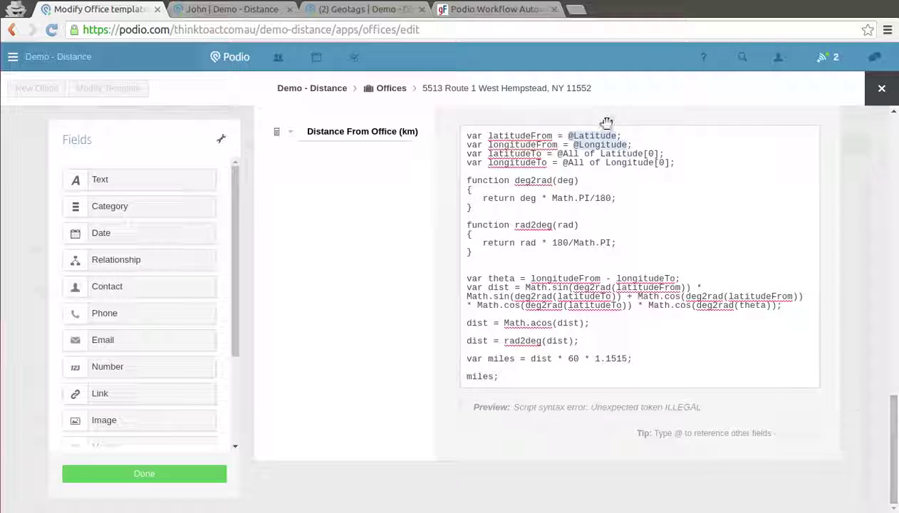
left_click(561, 155)
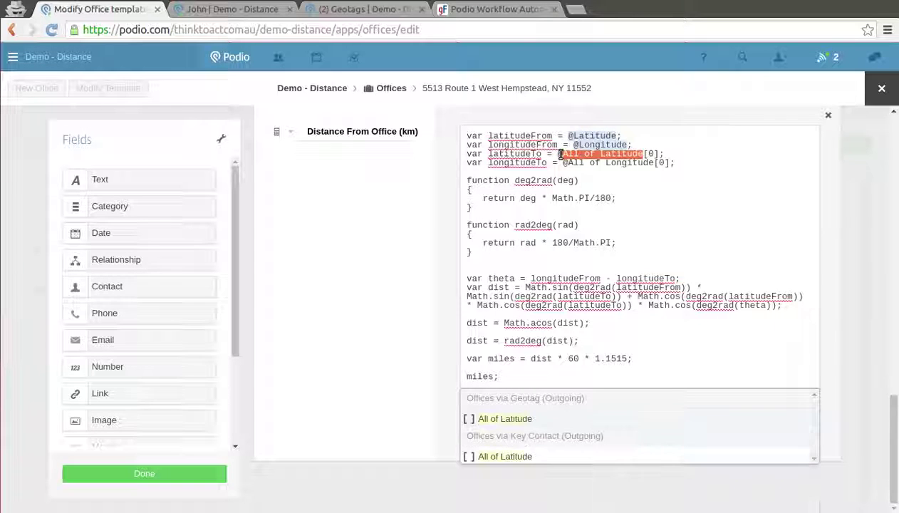
left_click(519, 458)
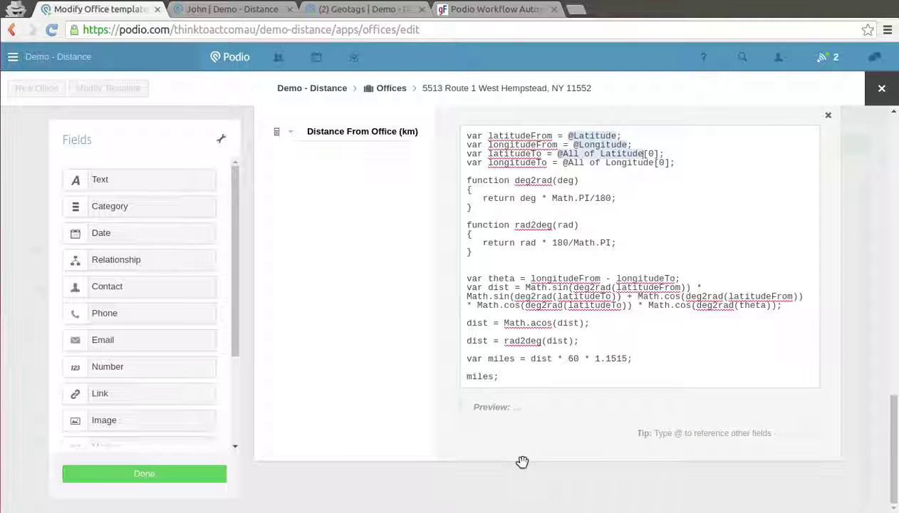
left_click(571, 164)
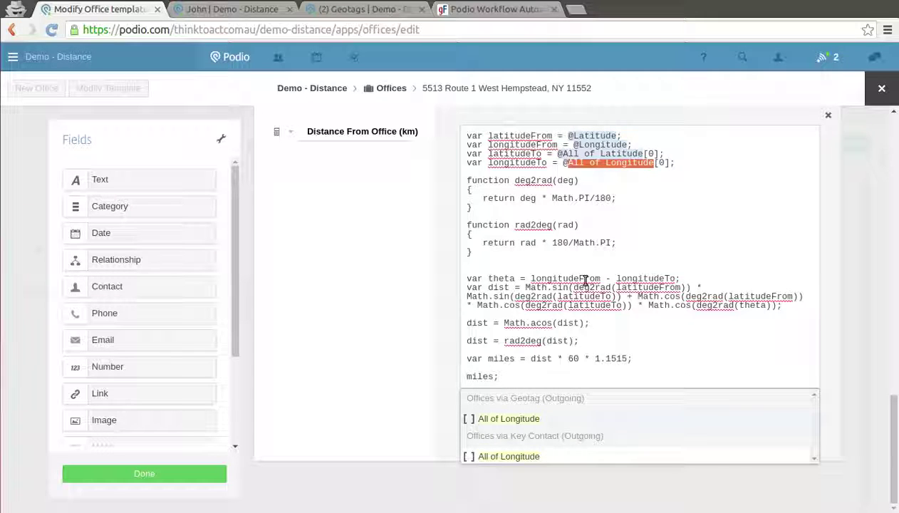
left_click(543, 460)
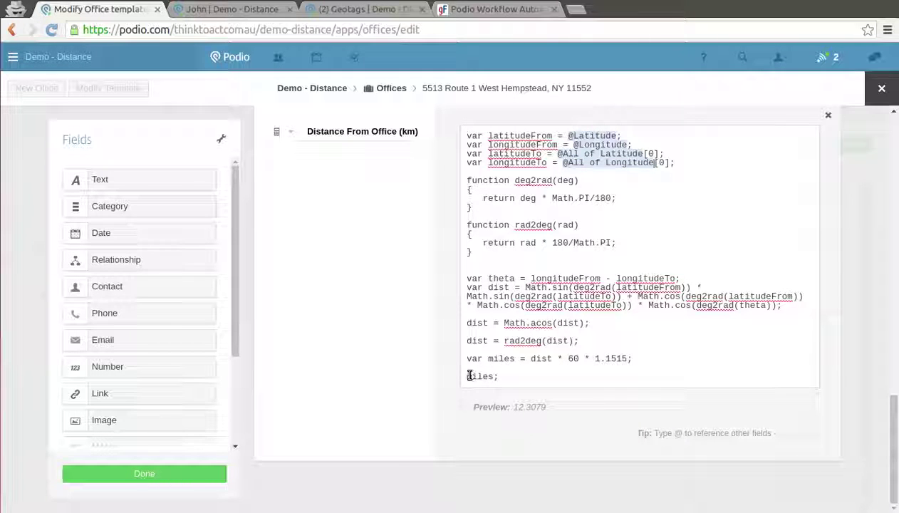
- Replace the closing miles output in the kilometre calculation with "var km = miles * 1.609347;" followed by "km;", taking the conversion factor from the gedit notes
left_click_drag(469, 375, 501, 377)
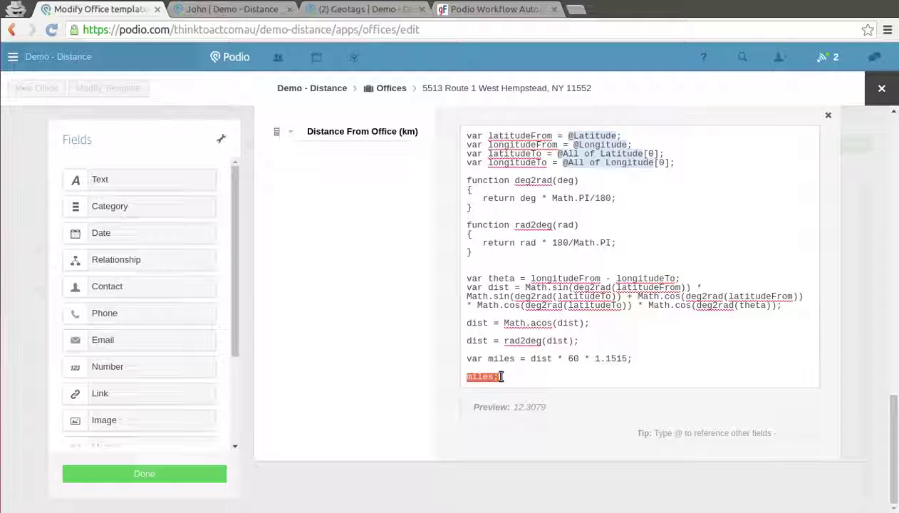
key("BackSpace")
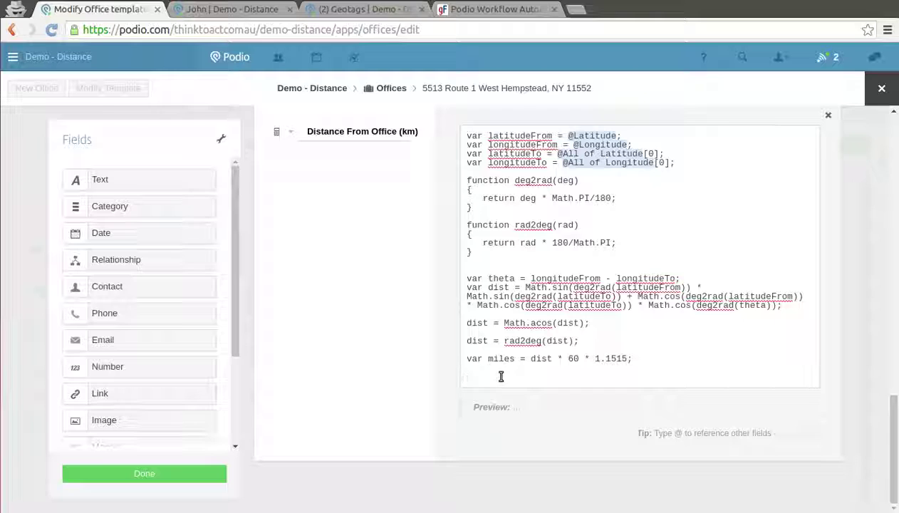
type("var km")
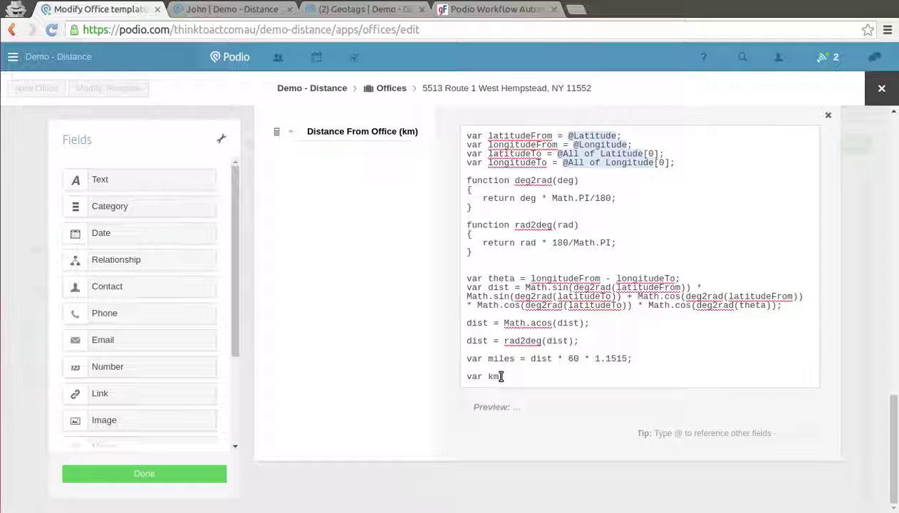
type(" = ")
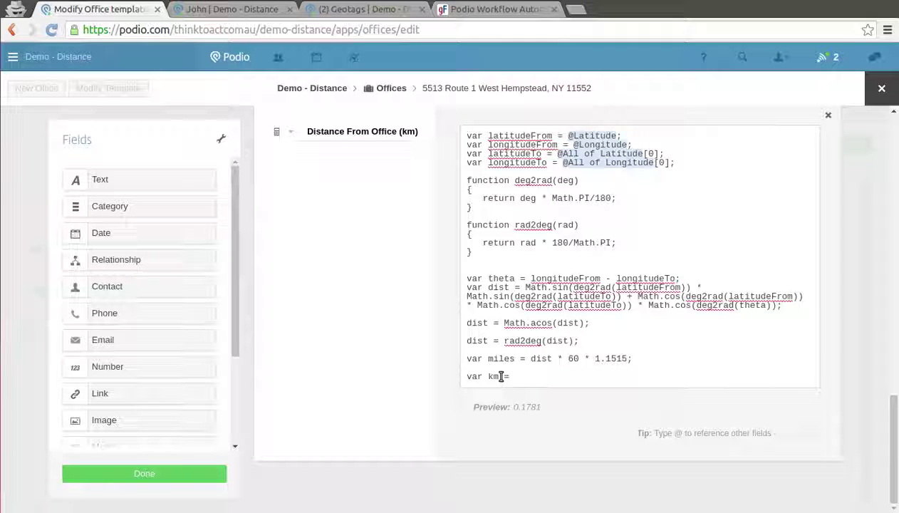
type("miles * ")
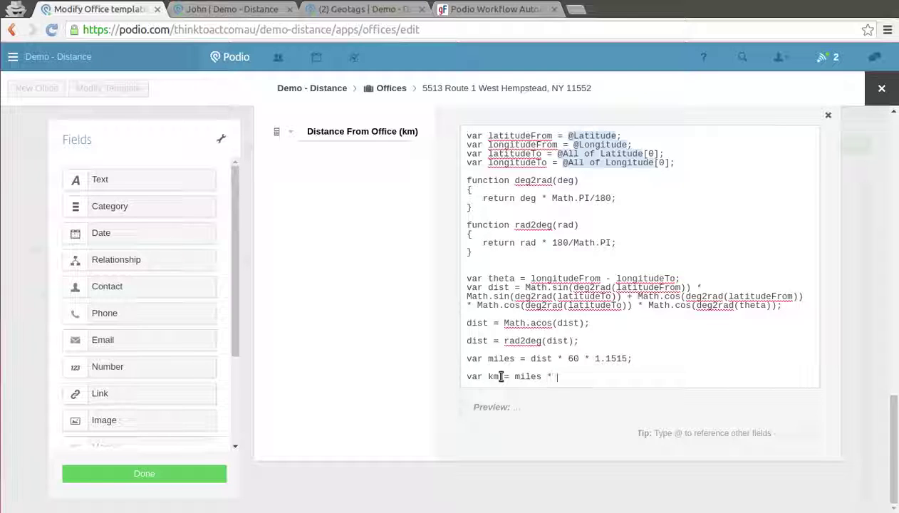
type("1.")
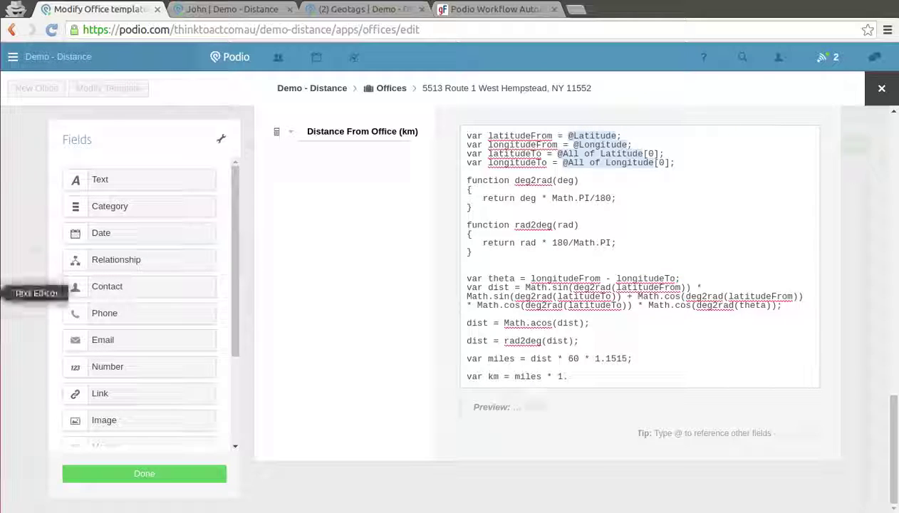
left_click(14, 293)
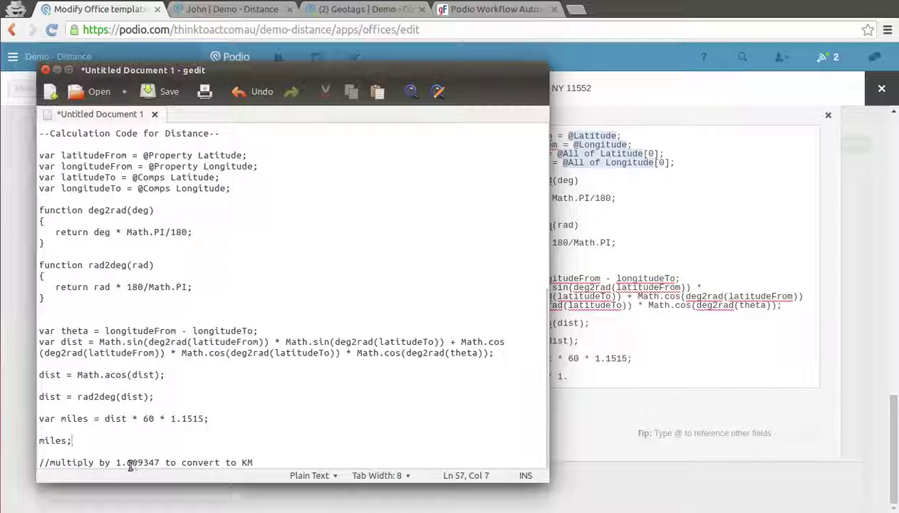
left_click_drag(118, 462, 163, 463)
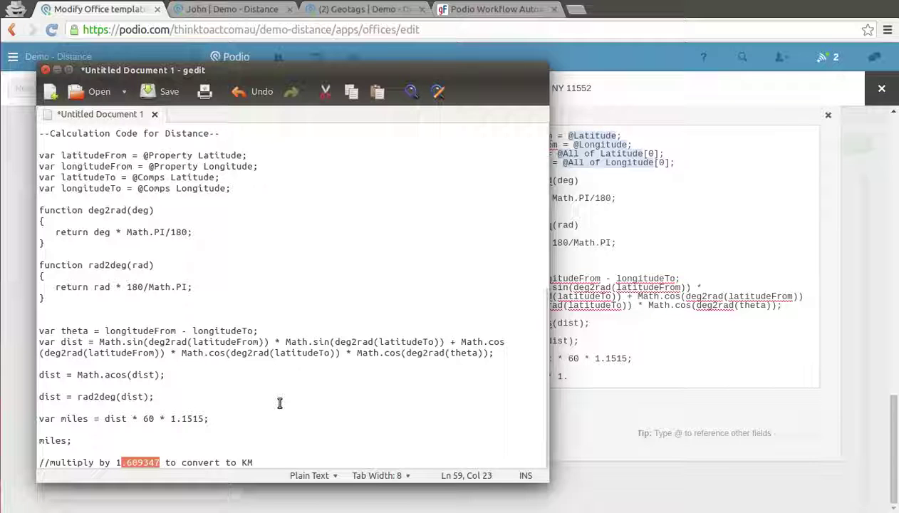
key("alt+Tab")
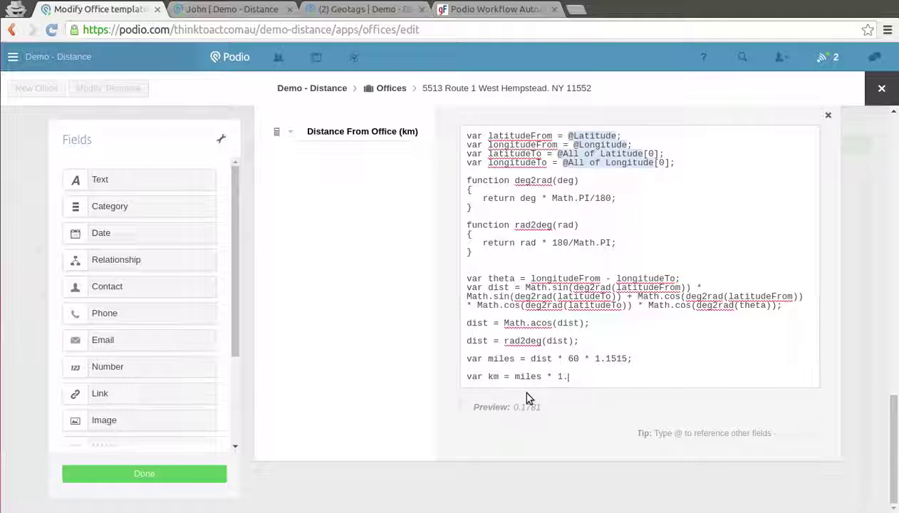
key("BackSpace")
type(".609347")
type(";")
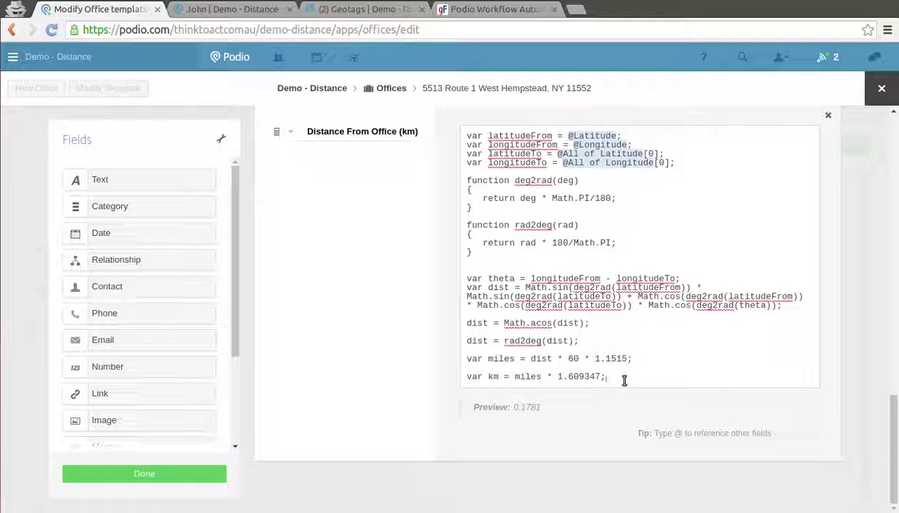
key("Return")
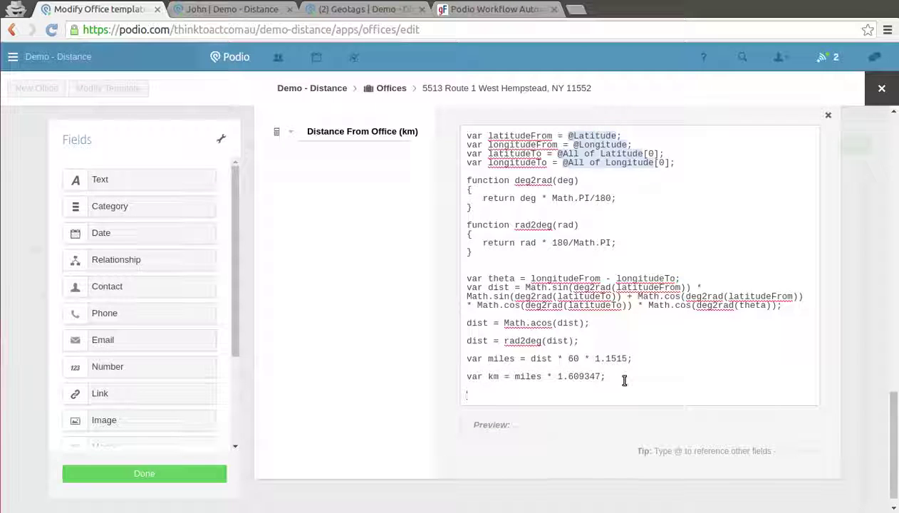
type("km;")
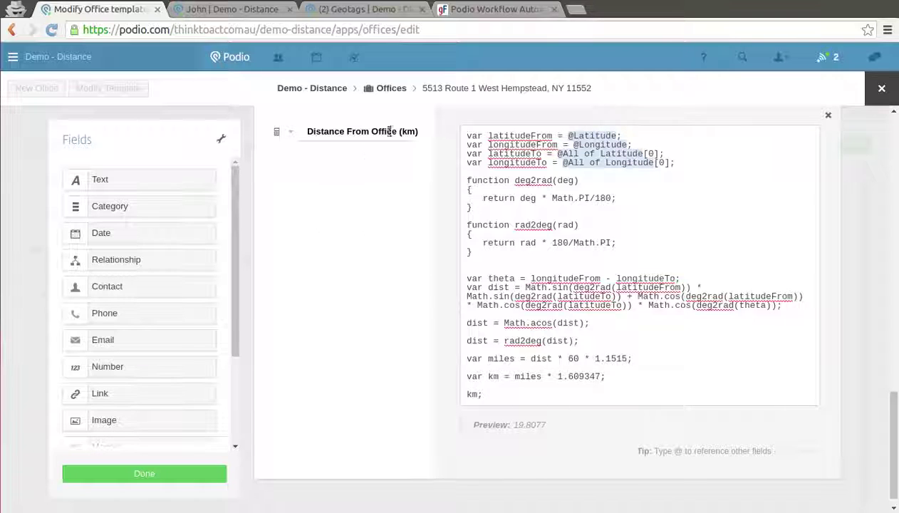
- Set the unit of the Distance From Office (km) field to km and save the Offices template
left_click(290, 134)
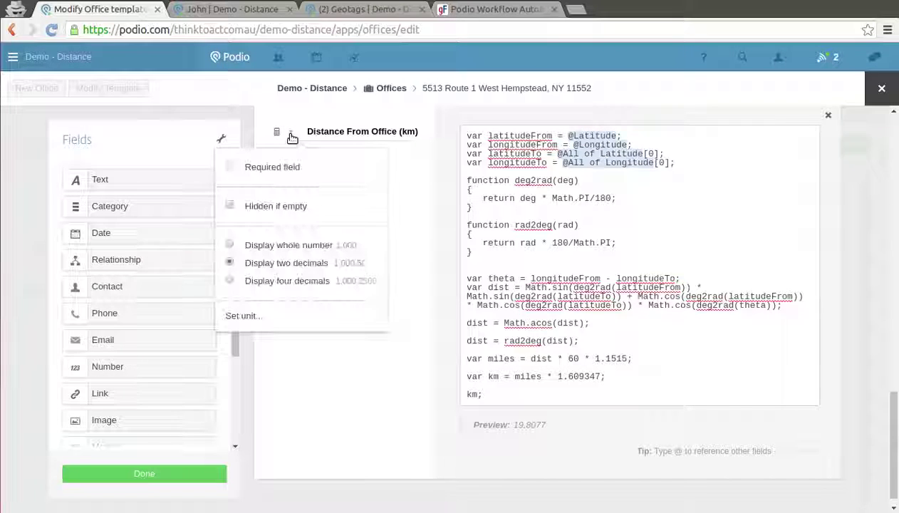
left_click(245, 317)
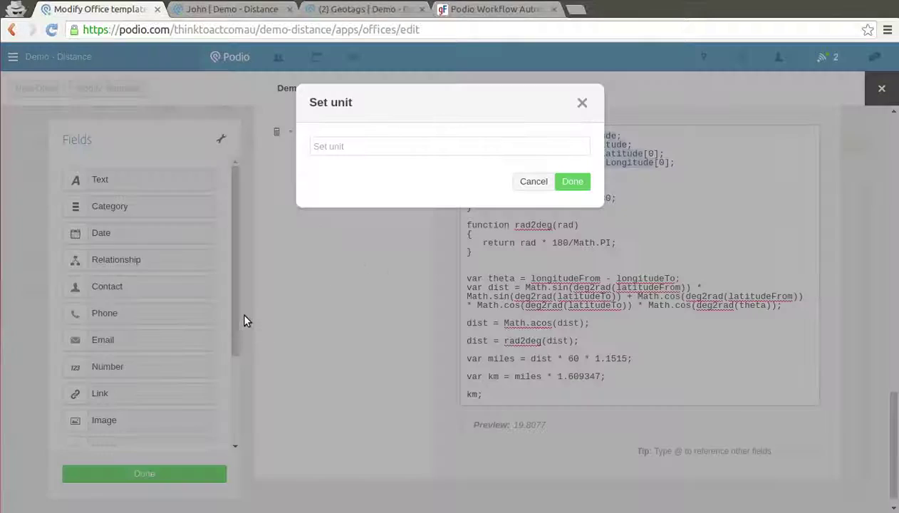
left_click(391, 145)
type("km")
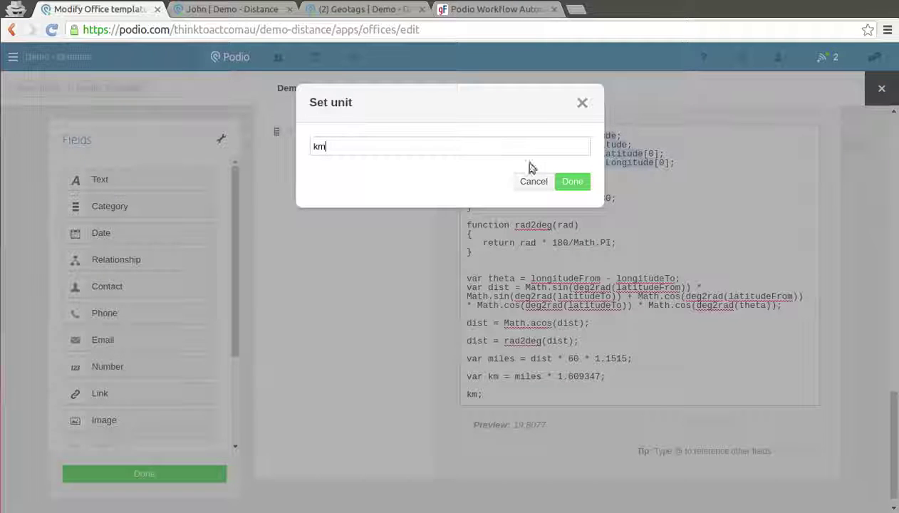
left_click(578, 182)
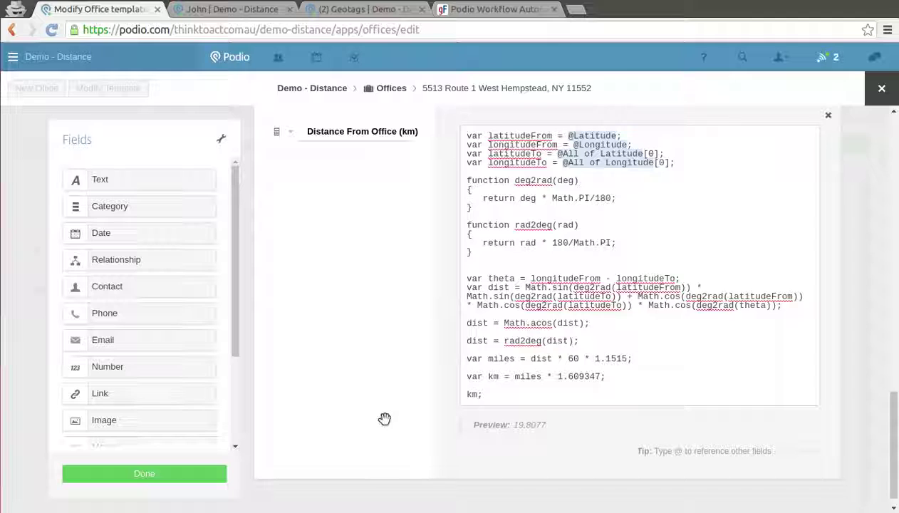
left_click(142, 478)
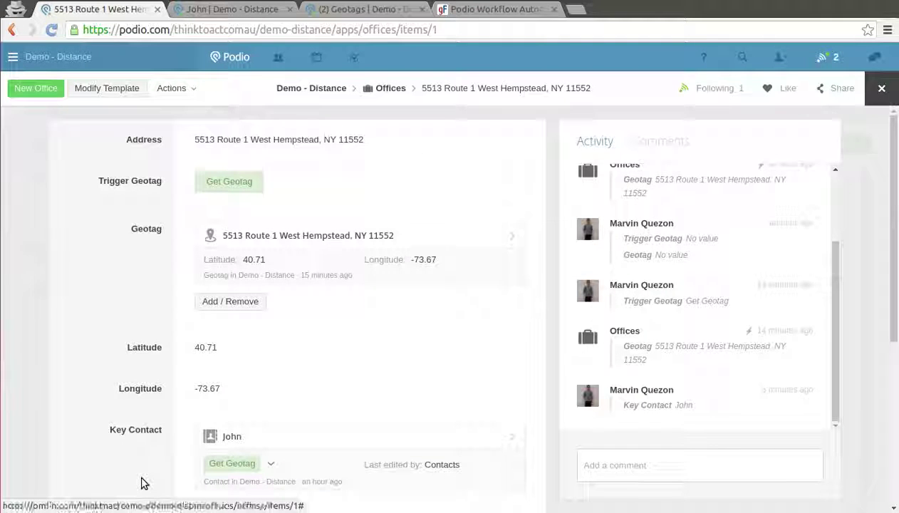
- Check the mile and kilometre Distance From Office values on the office record
scroll(896, 379, "down", 5)
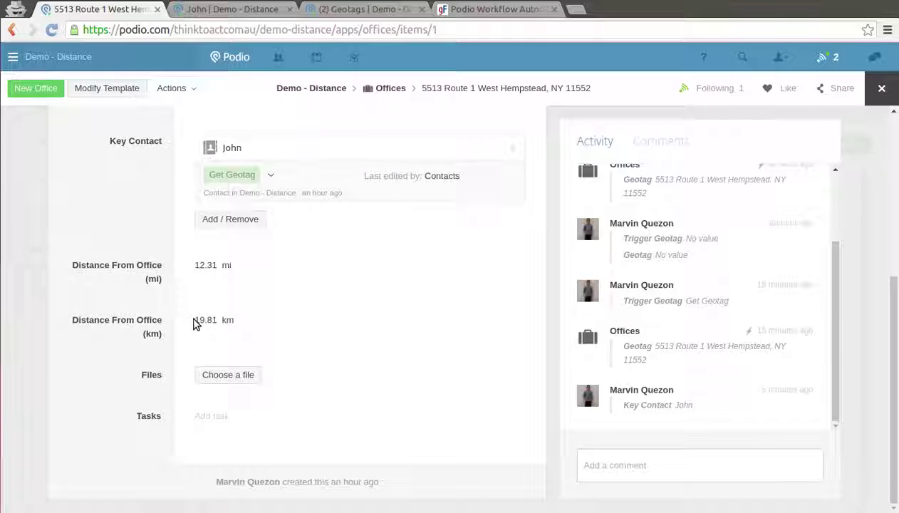
left_click_drag(199, 320, 238, 322)
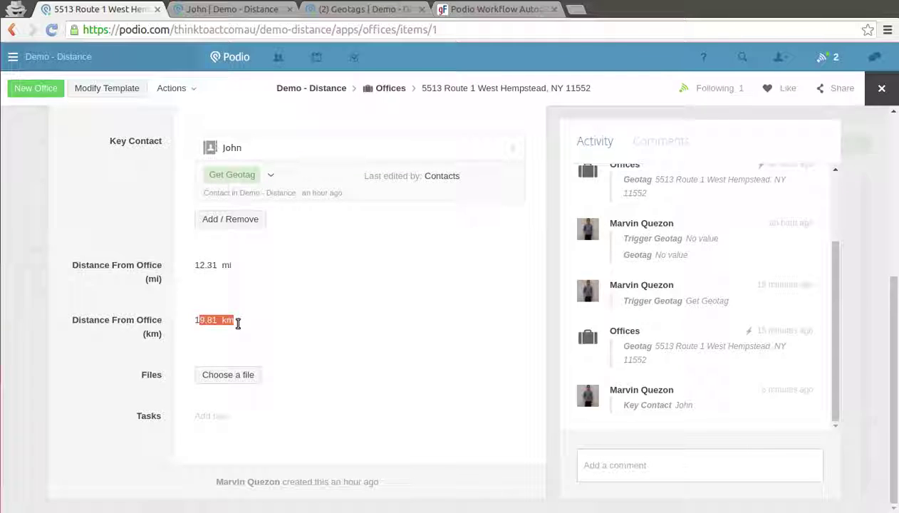
left_click(183, 326)
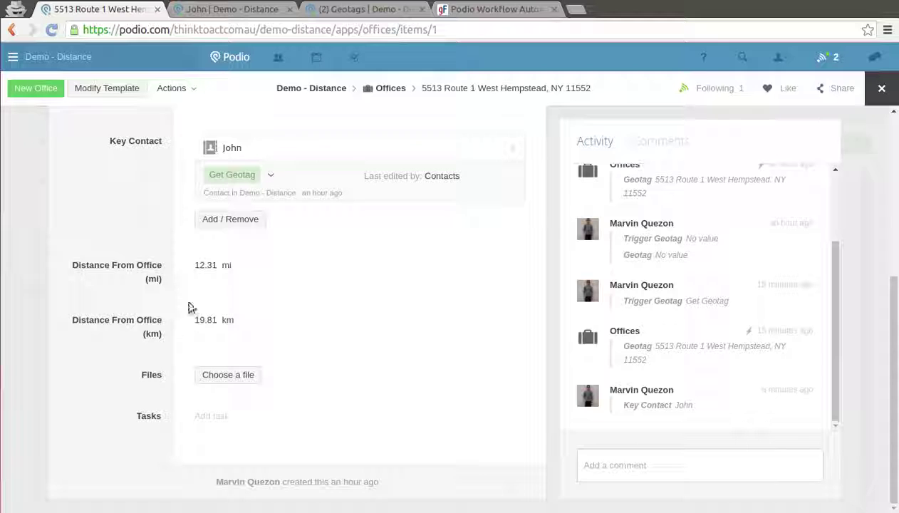
- Review the Distance From Office (km) calculation in the Offices template, then reopen the office record at its distance fields
left_click(121, 88)
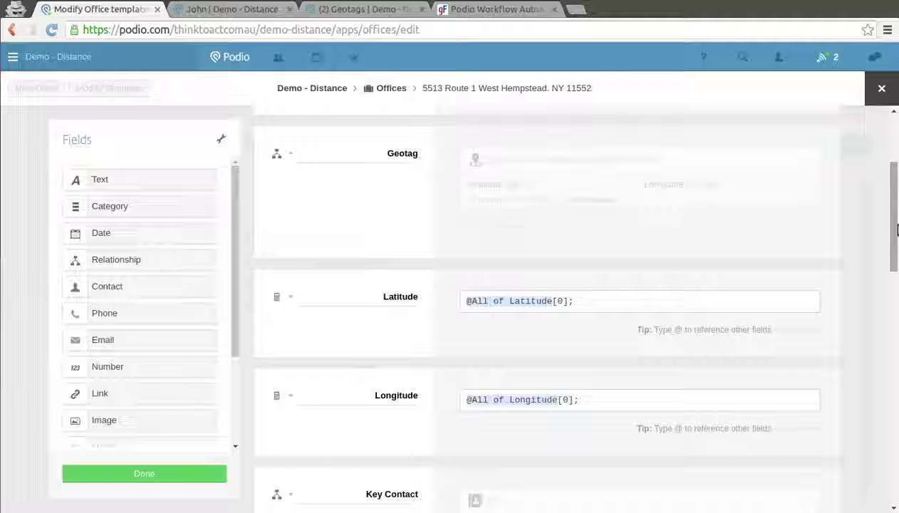
left_click_drag(897, 229, 896, 467)
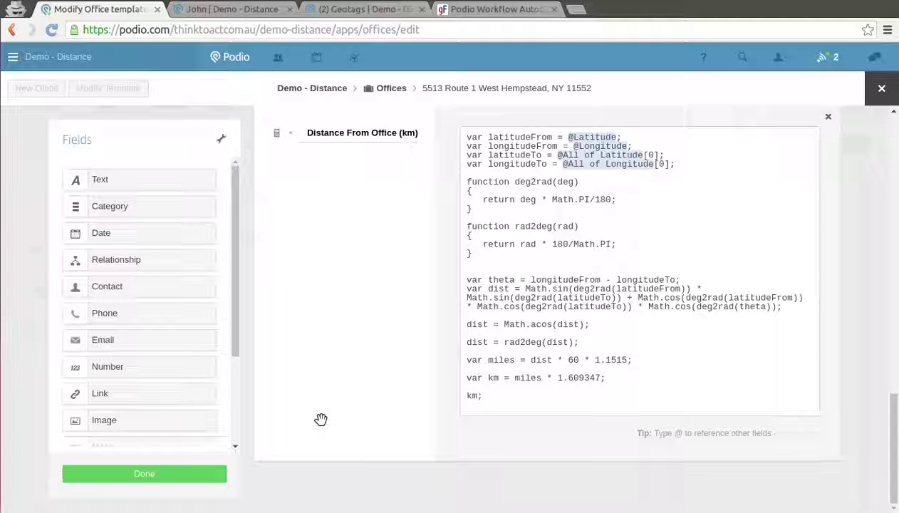
left_click(883, 95)
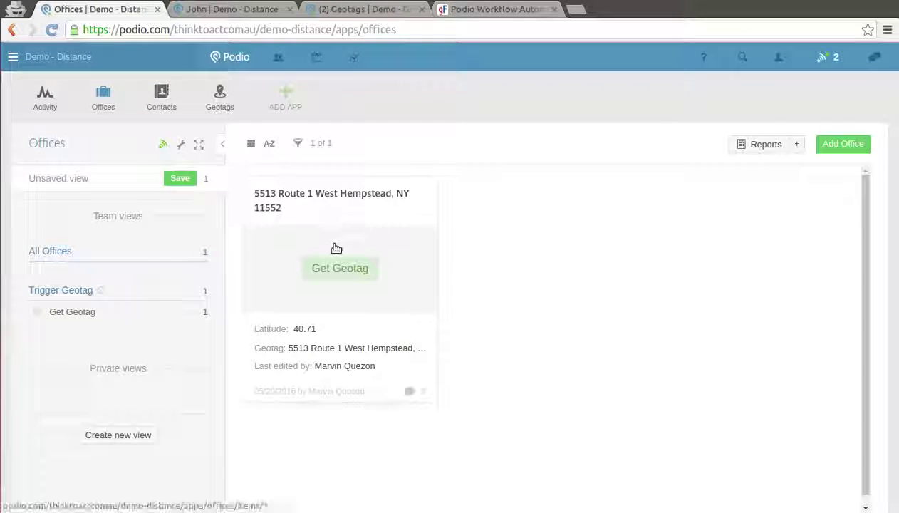
left_click(336, 247)
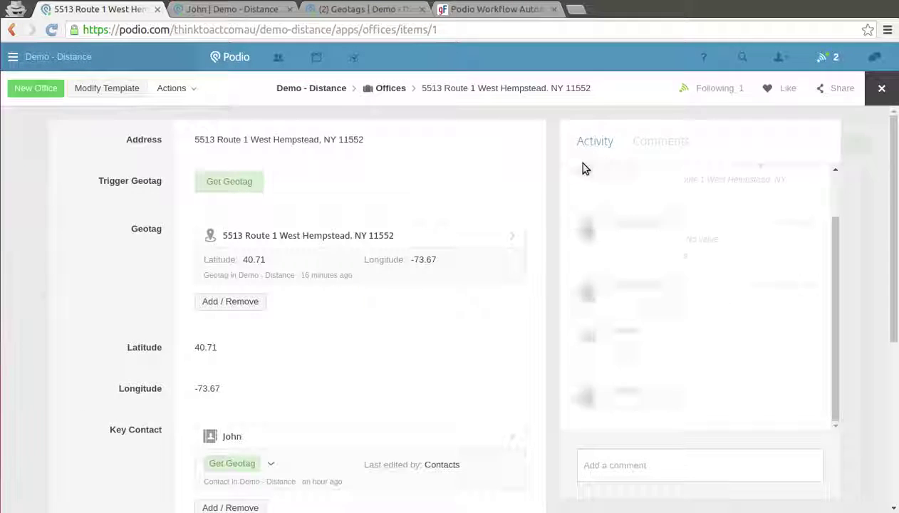
left_click_drag(892, 156, 894, 274)
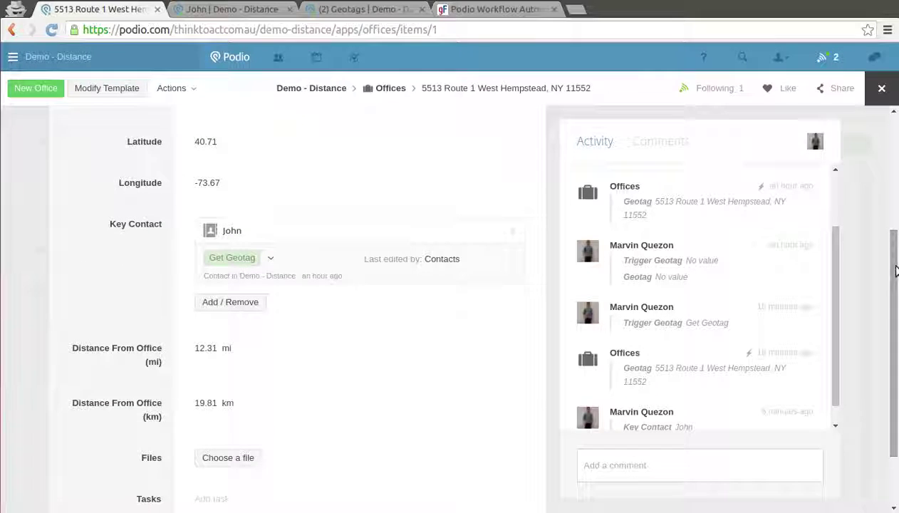
- Search Google in a new tab for "distance between addresses" and open the Map Developers distance calculator
left_click(570, 14)
type("goog")
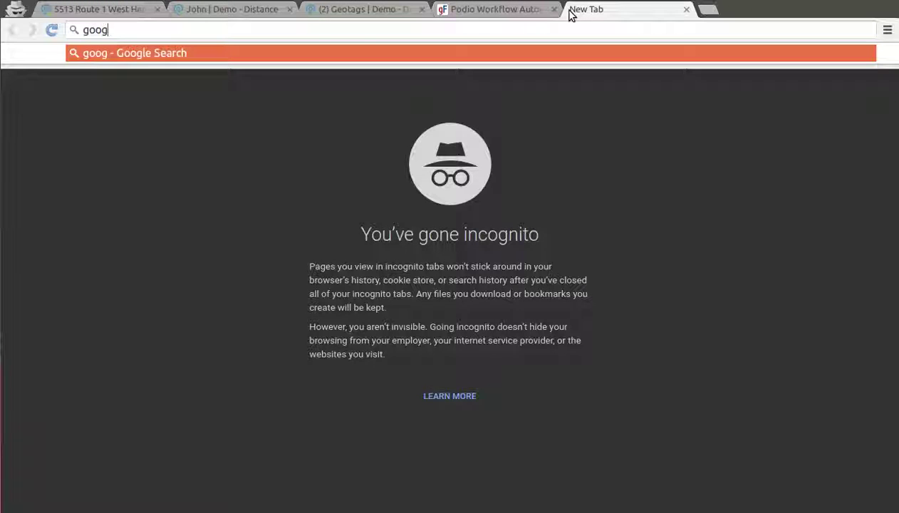
type("le.com")
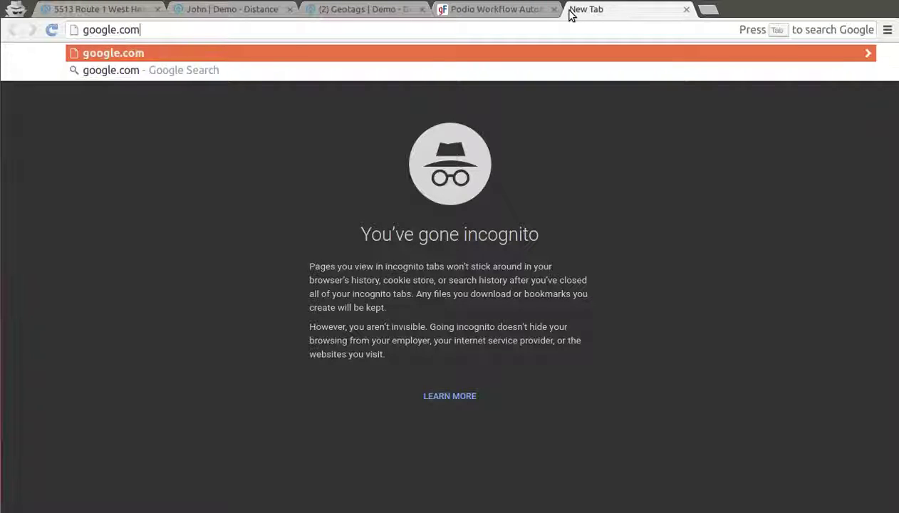
key("Return")
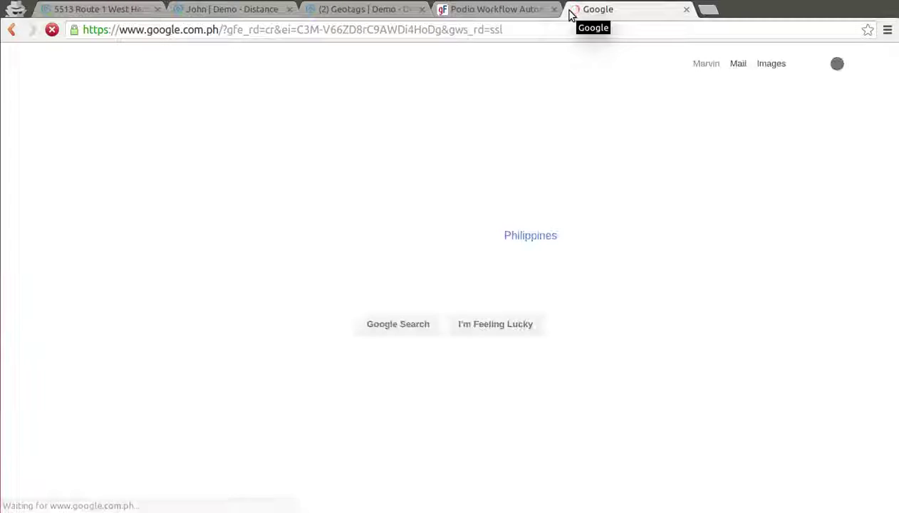
type("dis")
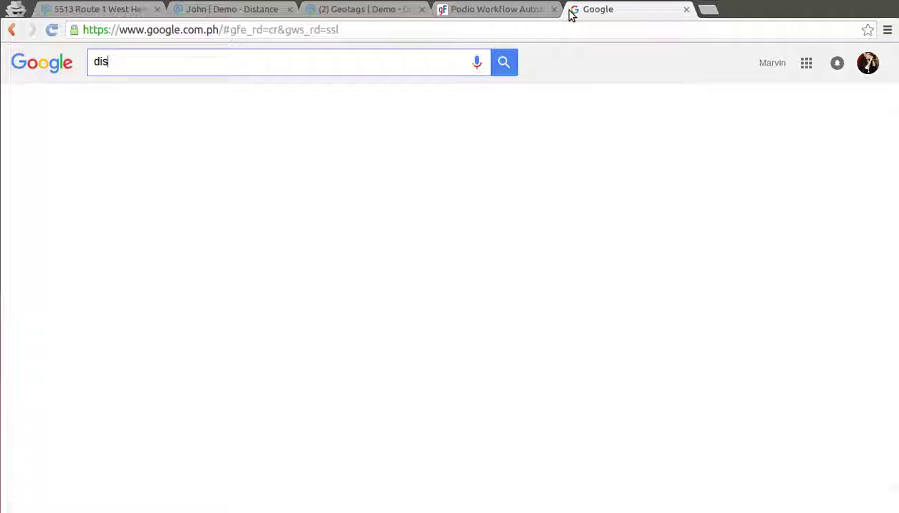
type("tance between")
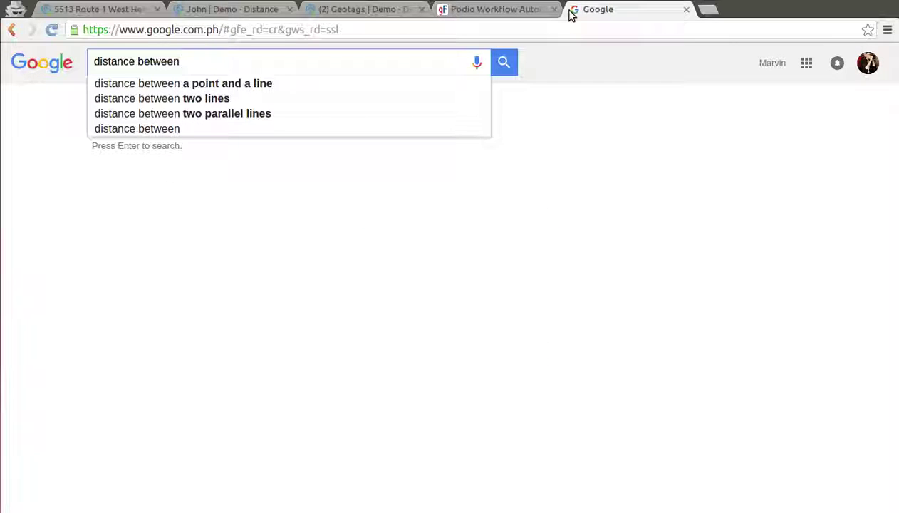
type(" addresses")
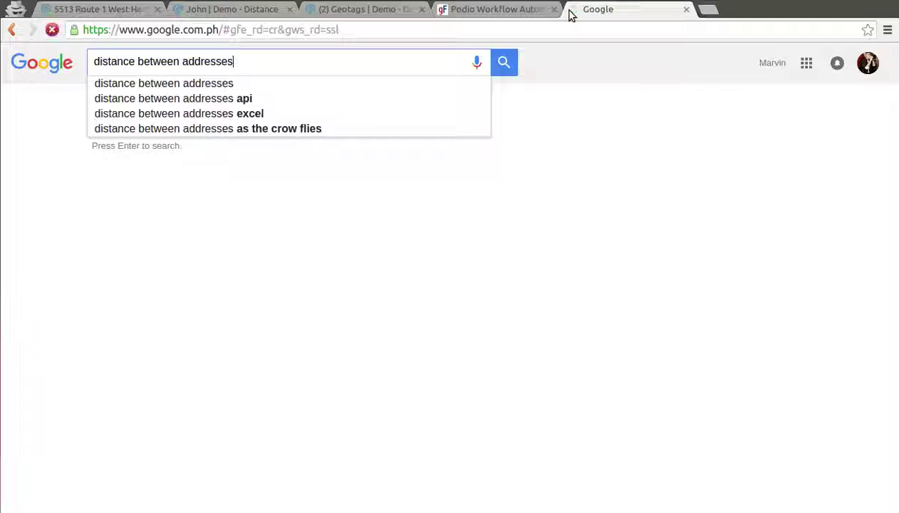
key("Return")
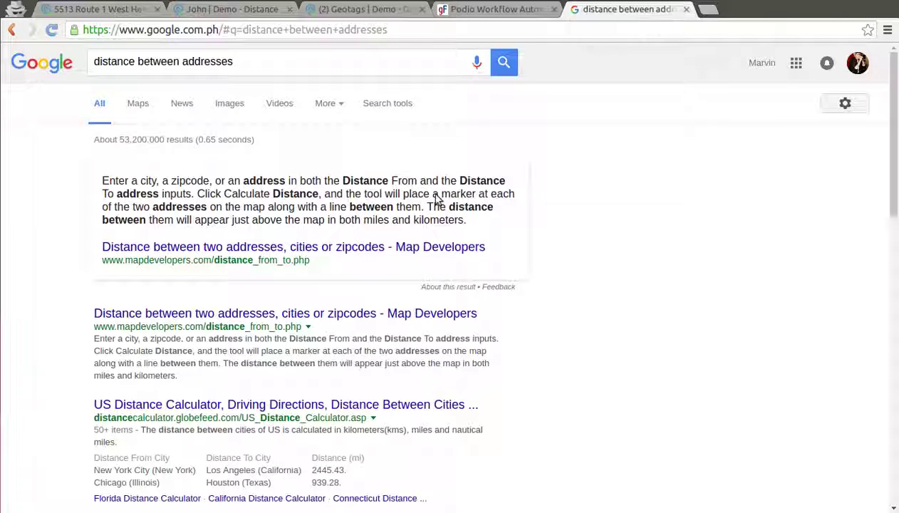
left_click(381, 314)
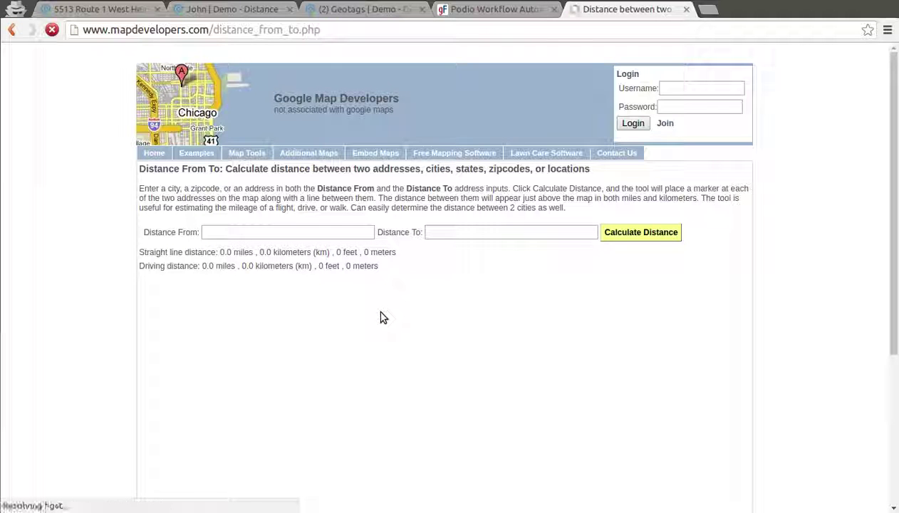
- Copy the office's address from the Podio office record's title into the distance calculator's Distance From field
left_click(100, 10)
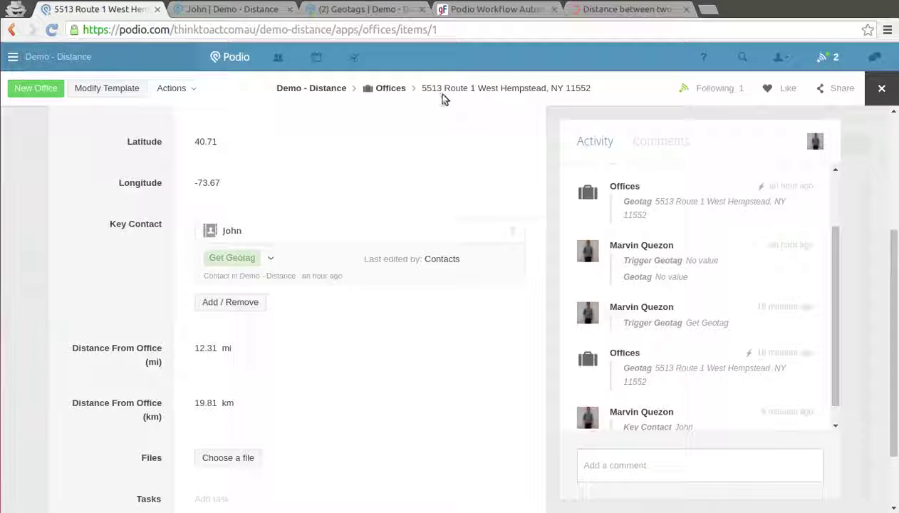
left_click_drag(424, 87, 596, 91)
key("ctrl+c")
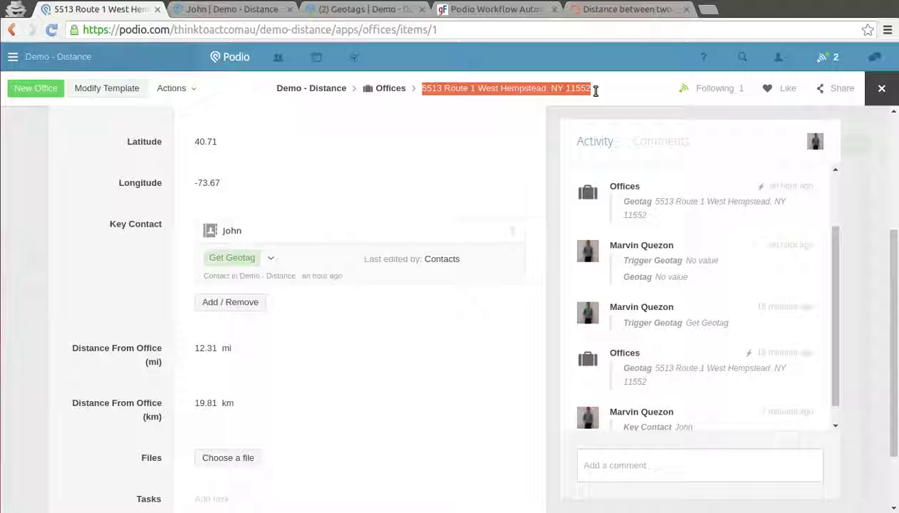
left_click(628, 12)
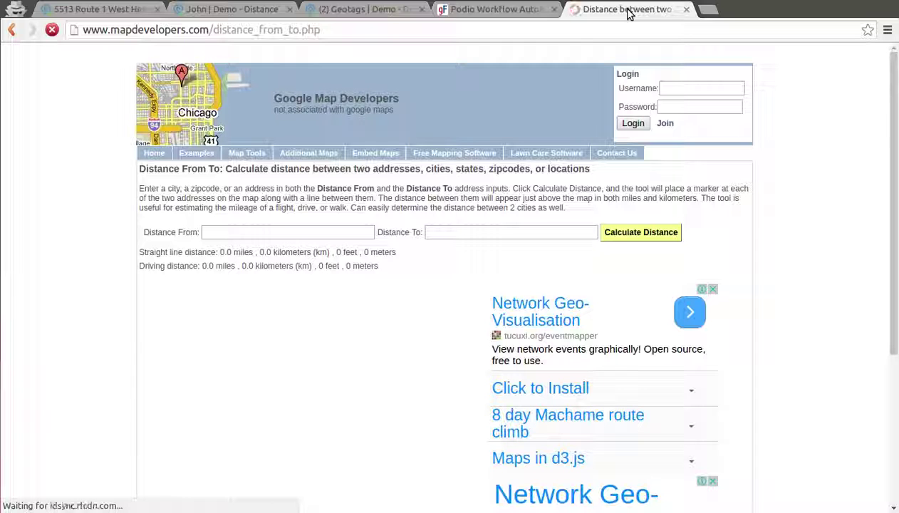
mouse_move(247, 153)
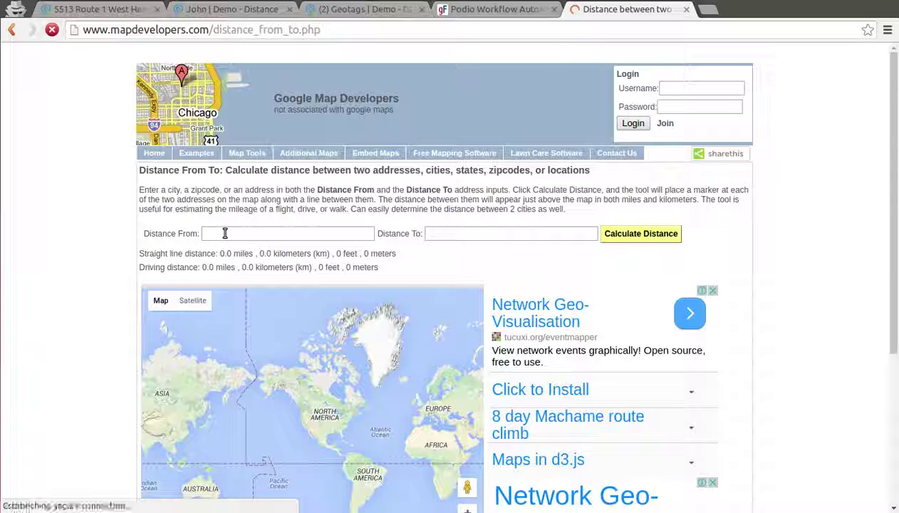
left_click(224, 233)
key("ctrl+v")
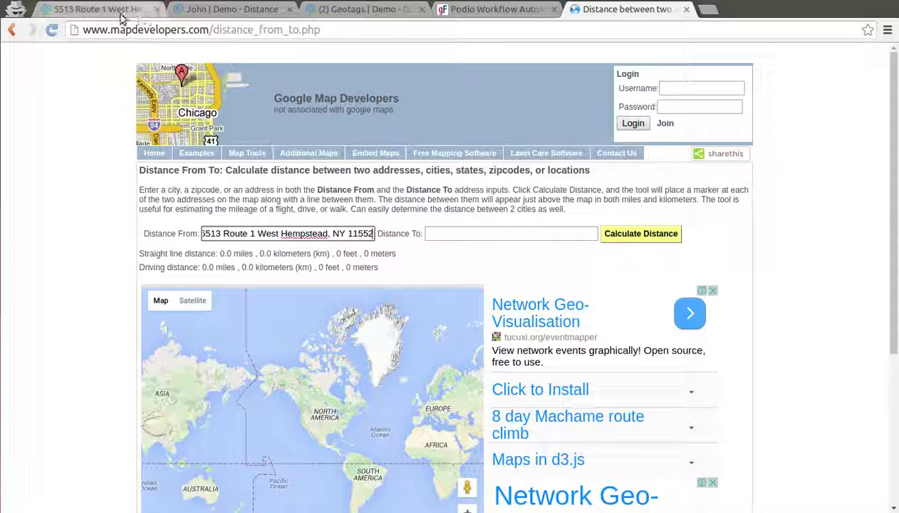
- Copy the contact's address from the Podio contact record into the Distance To field and calculate the distance
left_click(205, 13)
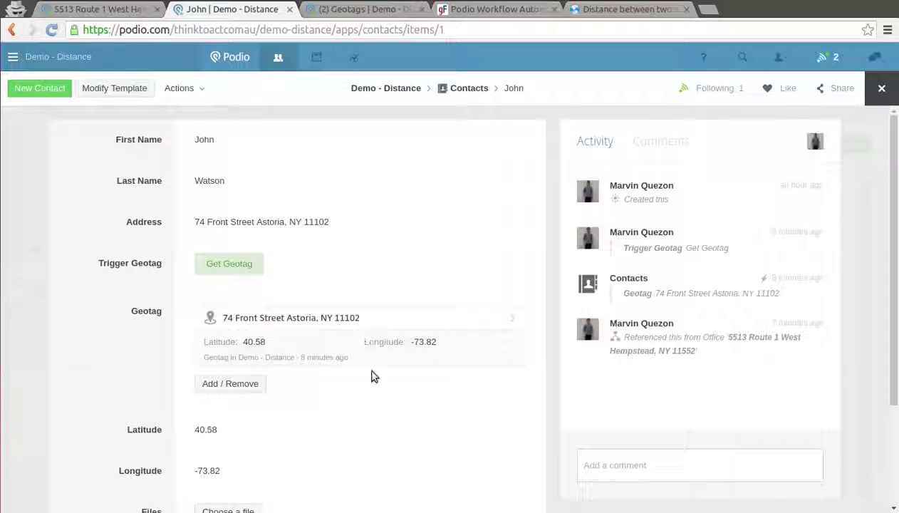
left_click(344, 220)
triple_click(345, 220)
key("ctrl+c")
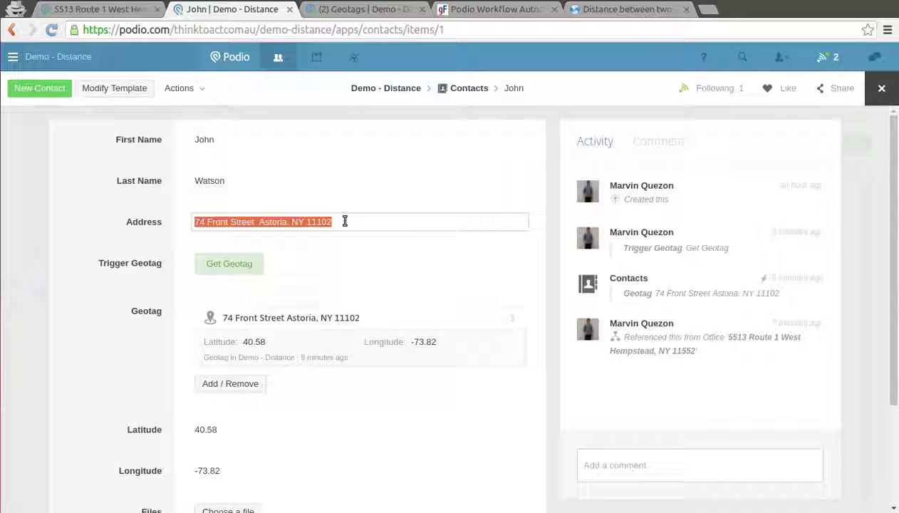
left_click(605, 10)
left_click(440, 235)
key("ctrl+v")
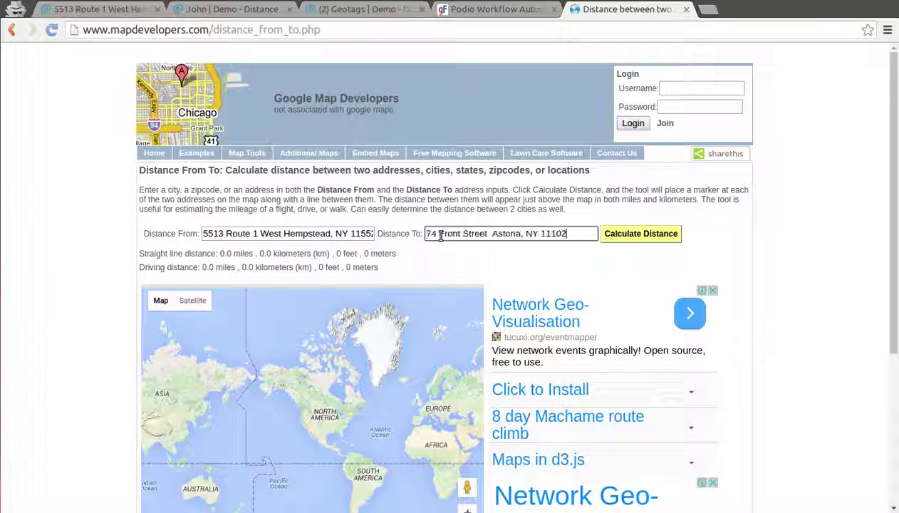
left_click(635, 238)
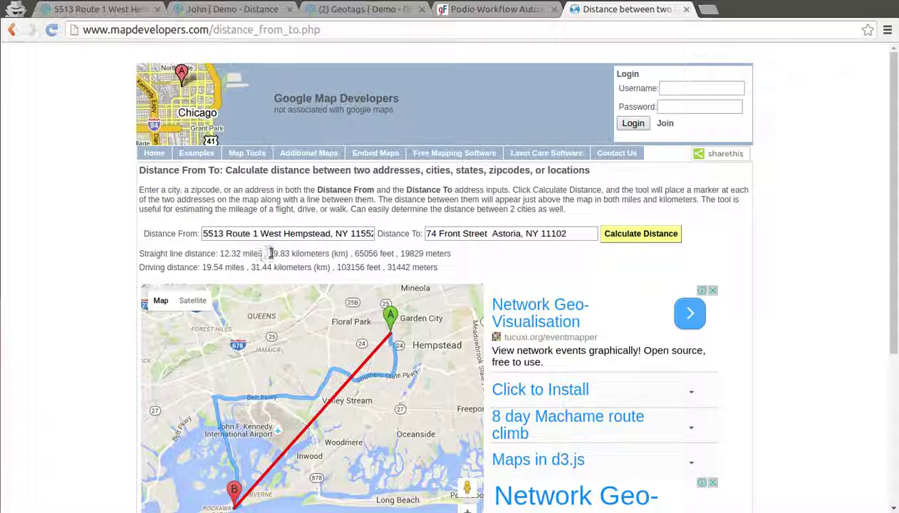
- Compare the calculator's straight line distance with the mile and kilometre Distance From Office values on the Podio office record
left_click(102, 9)
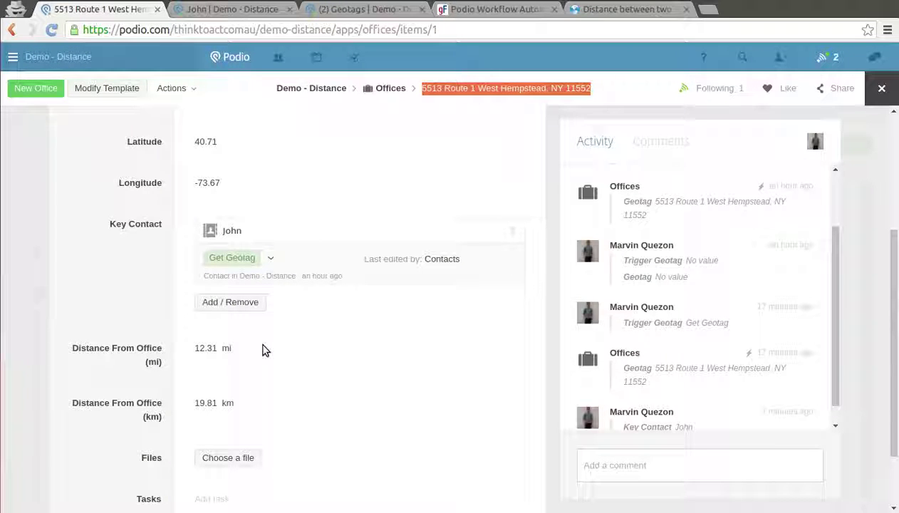
left_click(242, 12)
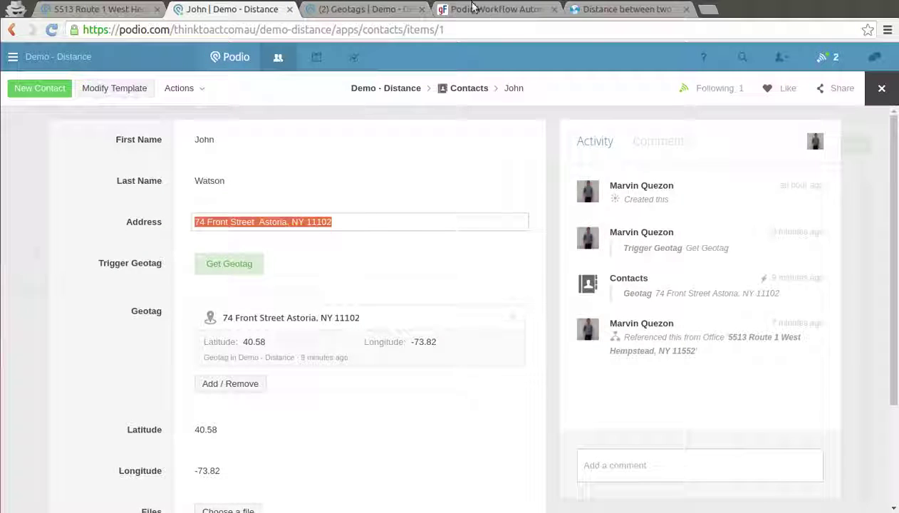
left_click(504, 15)
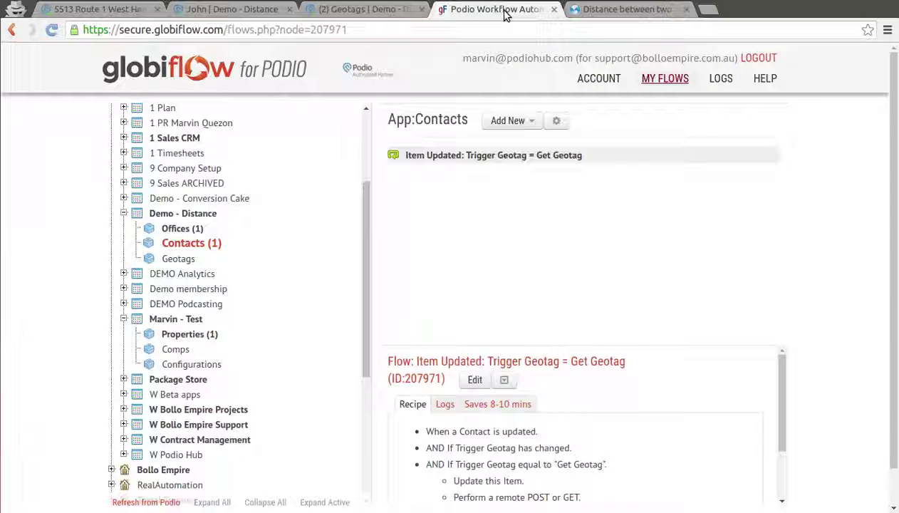
left_click(599, 16)
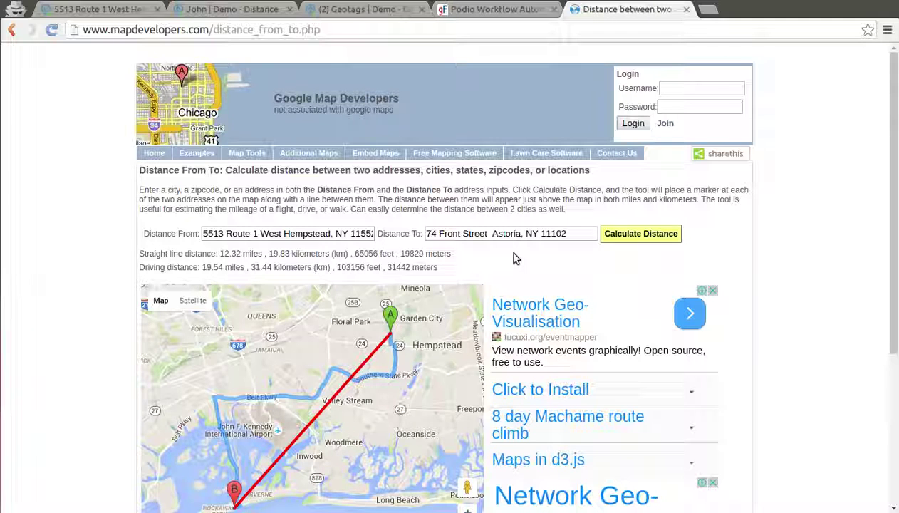
mouse_move(246, 153)
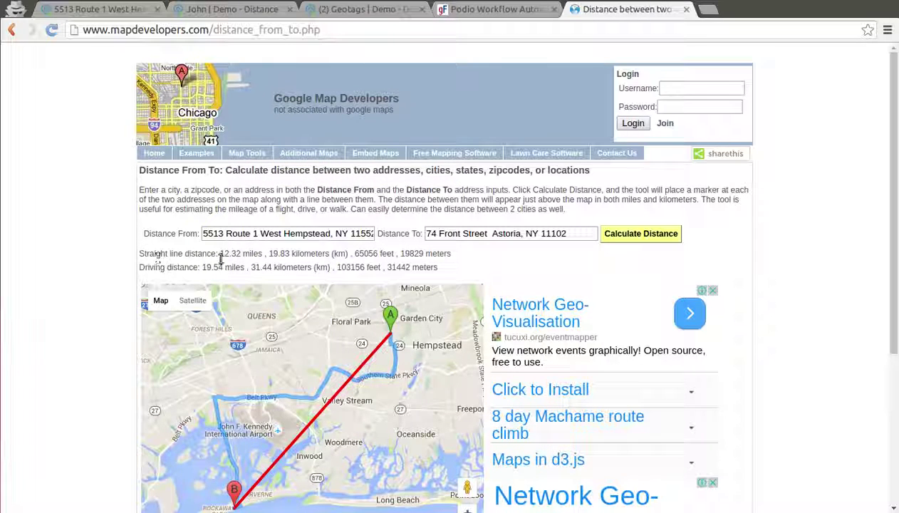
left_click_drag(238, 253, 261, 255)
left_click(118, 11)
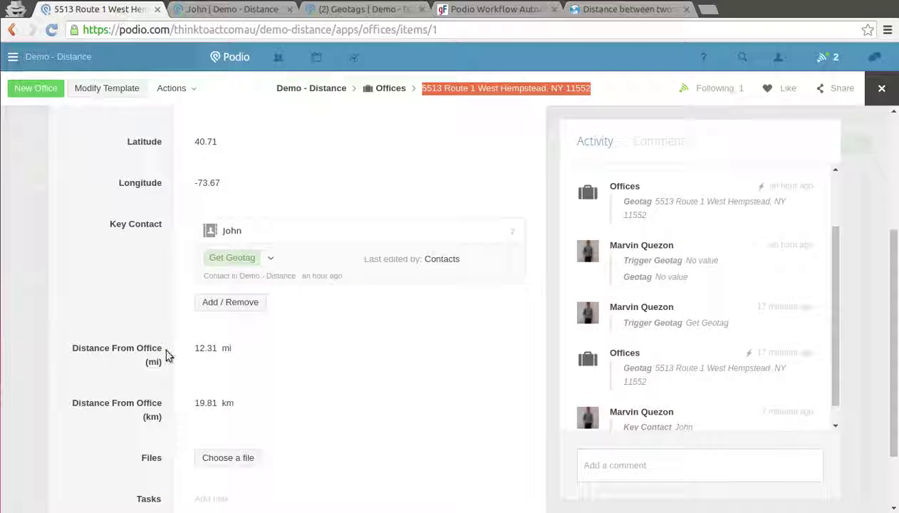
left_click_drag(196, 347, 237, 351)
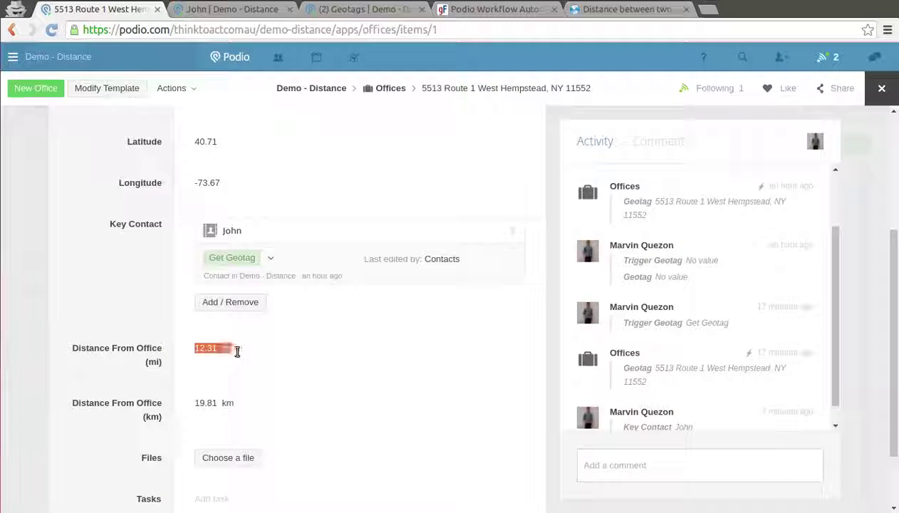
left_click_drag(195, 402, 276, 402)
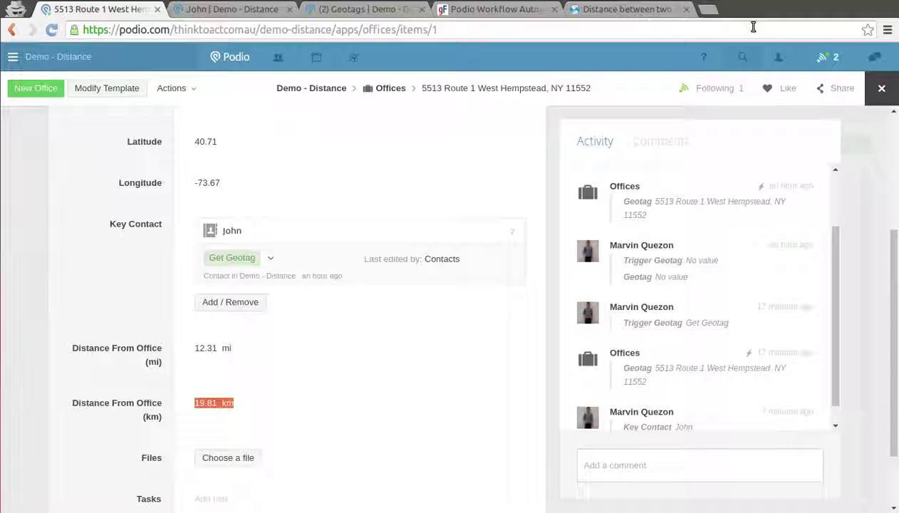
left_click(741, 5)
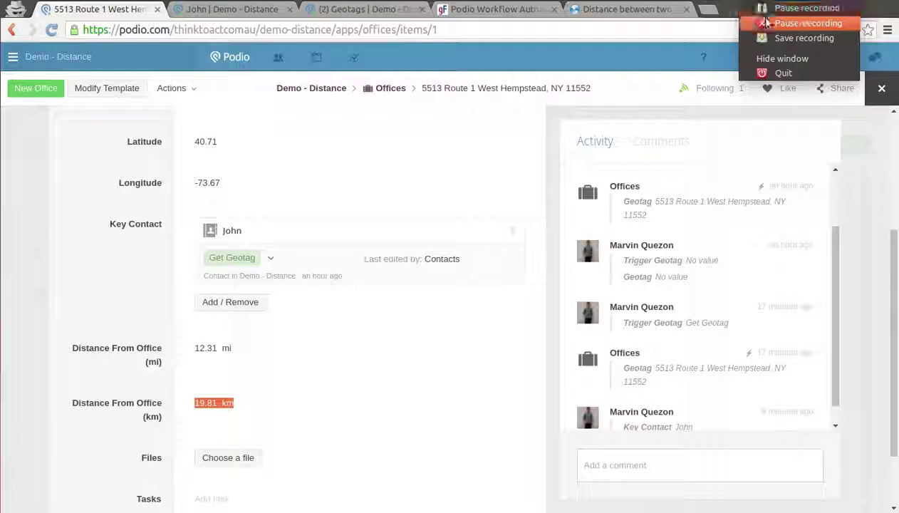